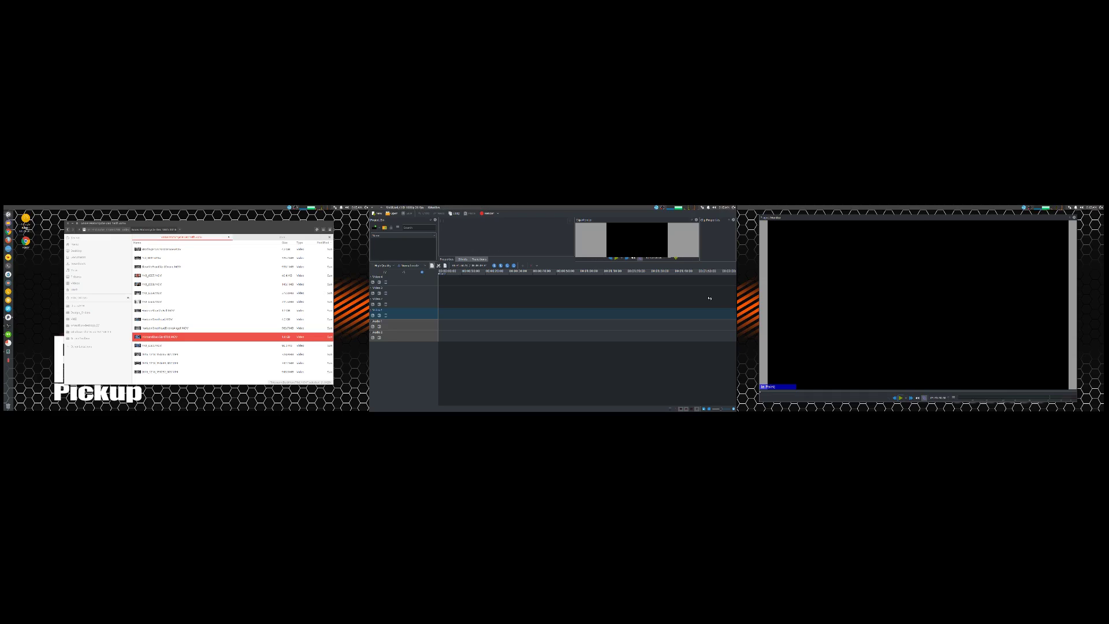
# Load the second saved window layout so the monitors dock together with the timeline in one window
pyautogui.click(469, 206)
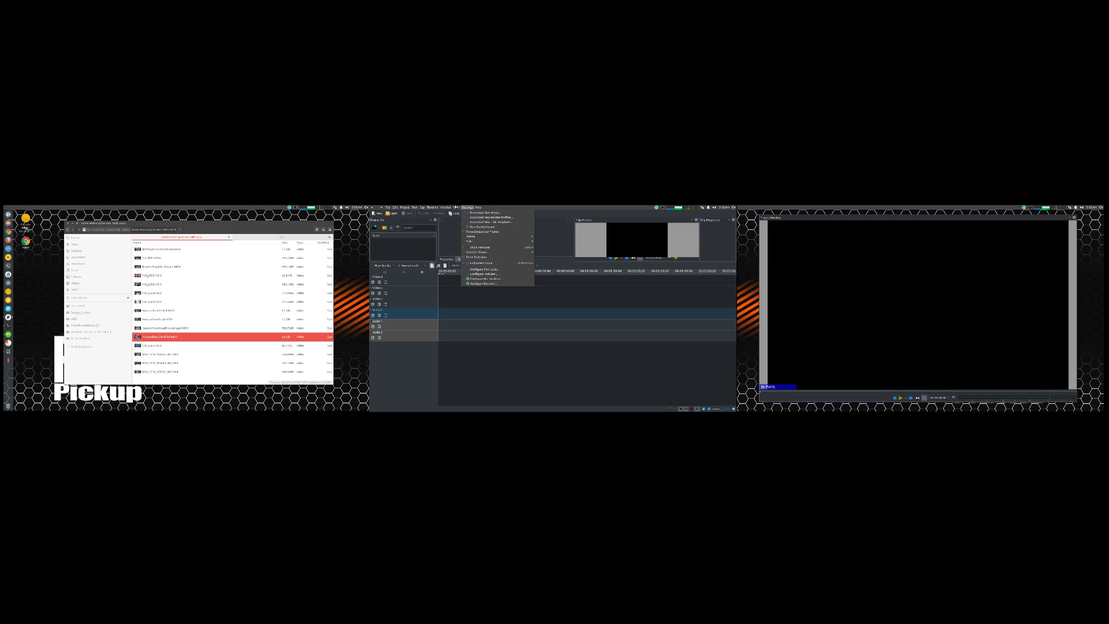
pyautogui.moveTo(456, 207)
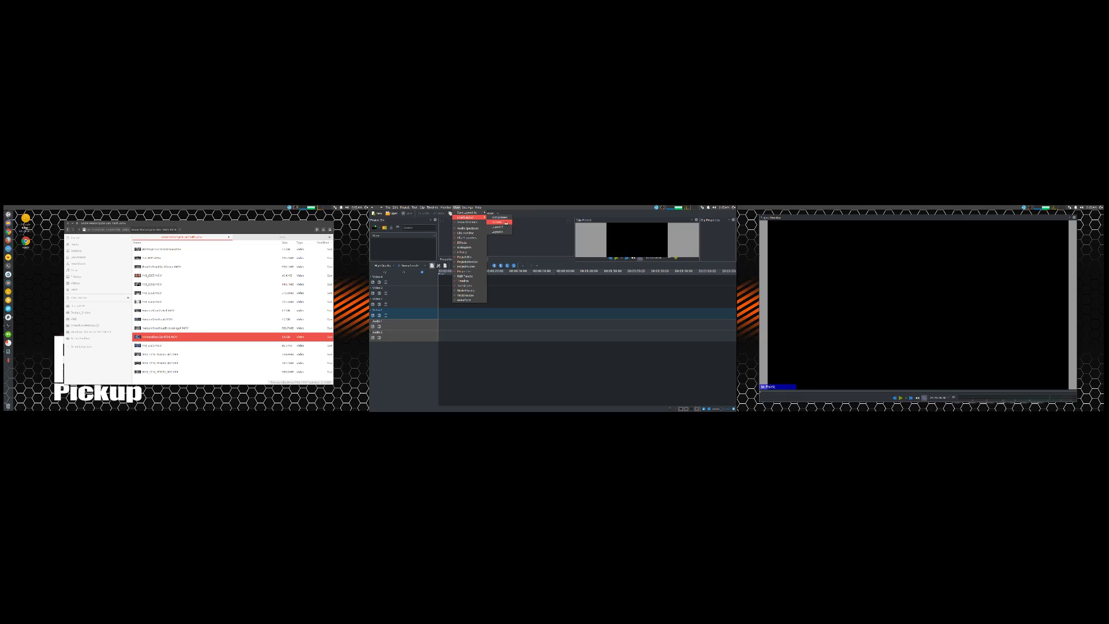
pyautogui.click(506, 223)
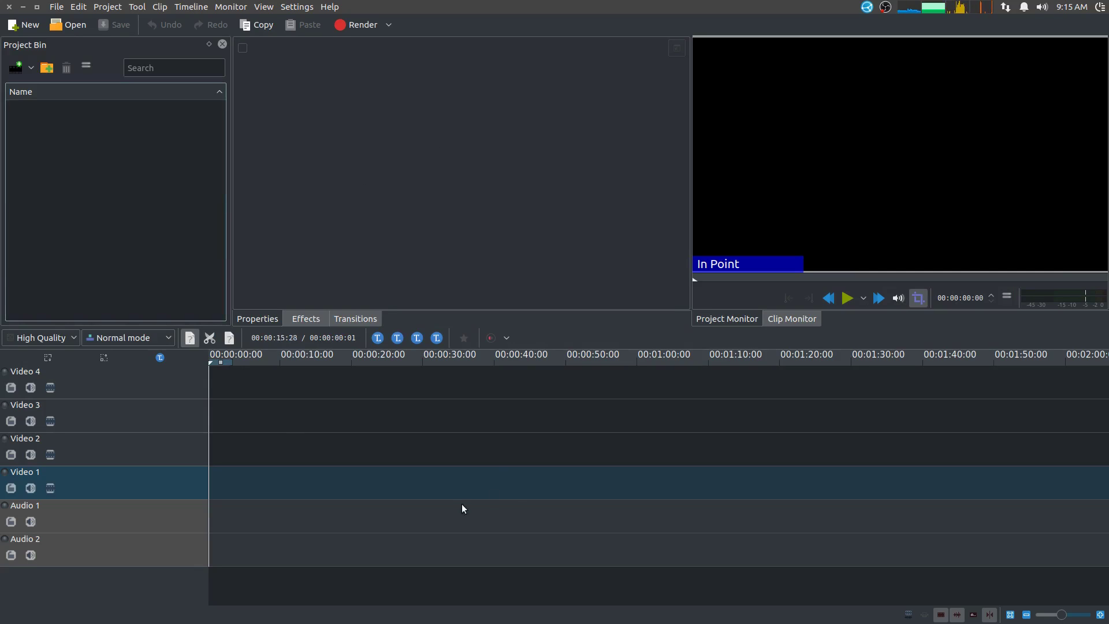
# Adjust the height split between the upper panels and the timeline, and look at the track options of Video 4
pyautogui.moveTo(539, 321); pyautogui.dragTo(522, 285)
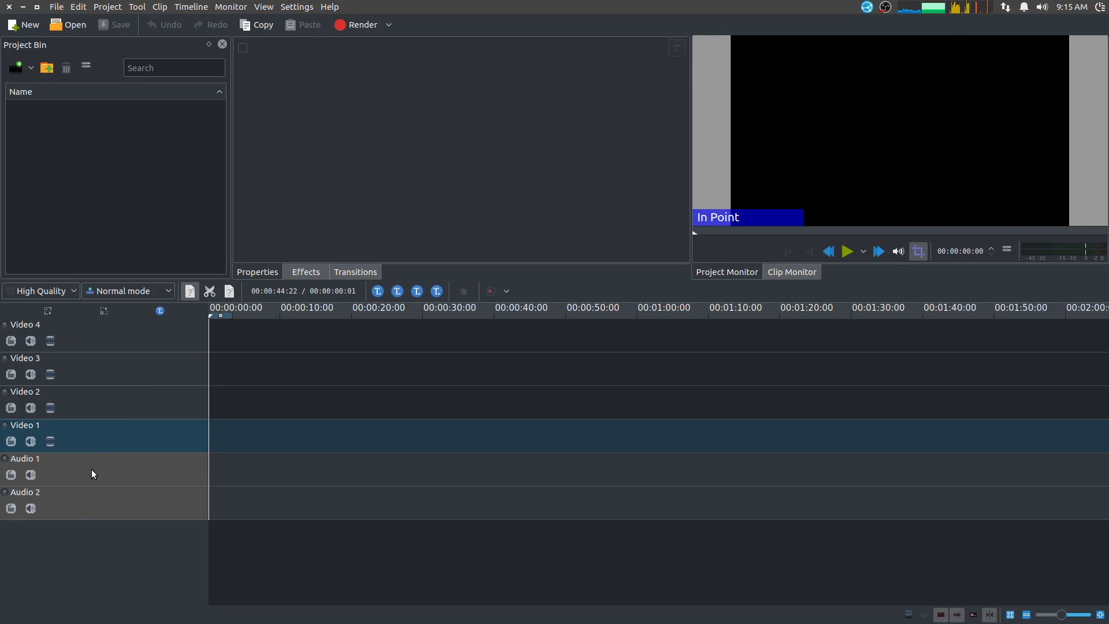
pyautogui.moveTo(549, 282); pyautogui.dragTo(549, 307)
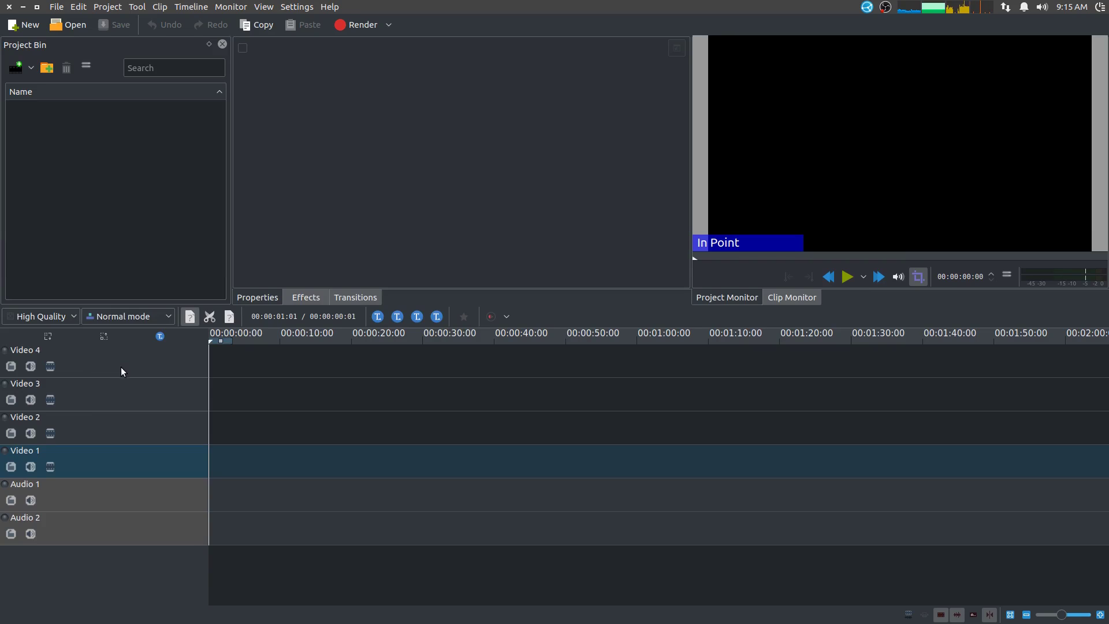
pyautogui.rightClick(120, 365)
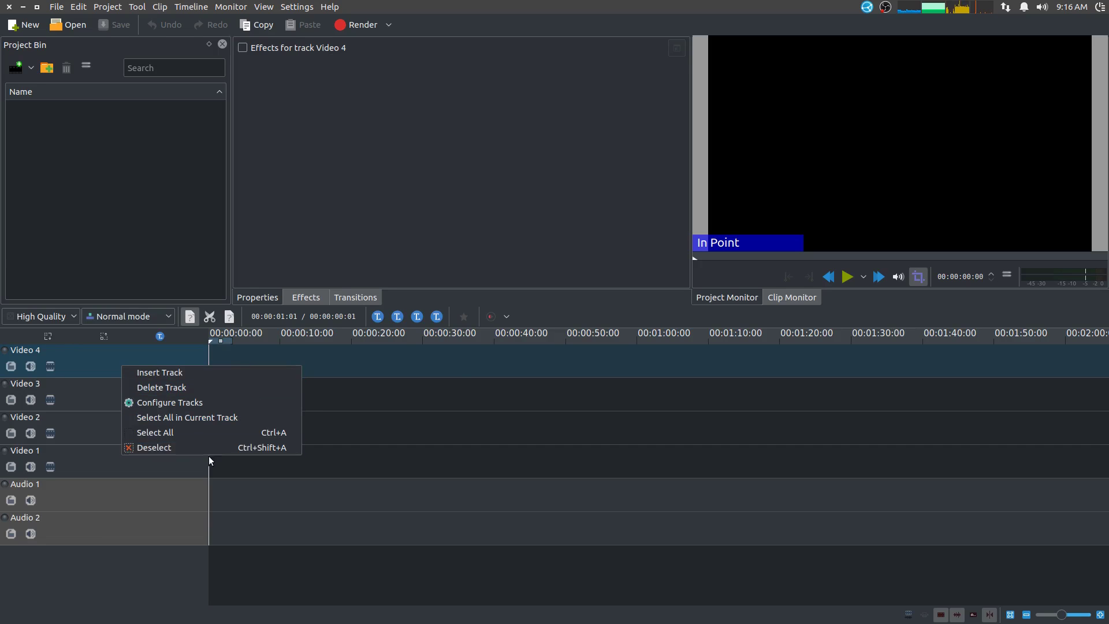
pyautogui.click(161, 483)
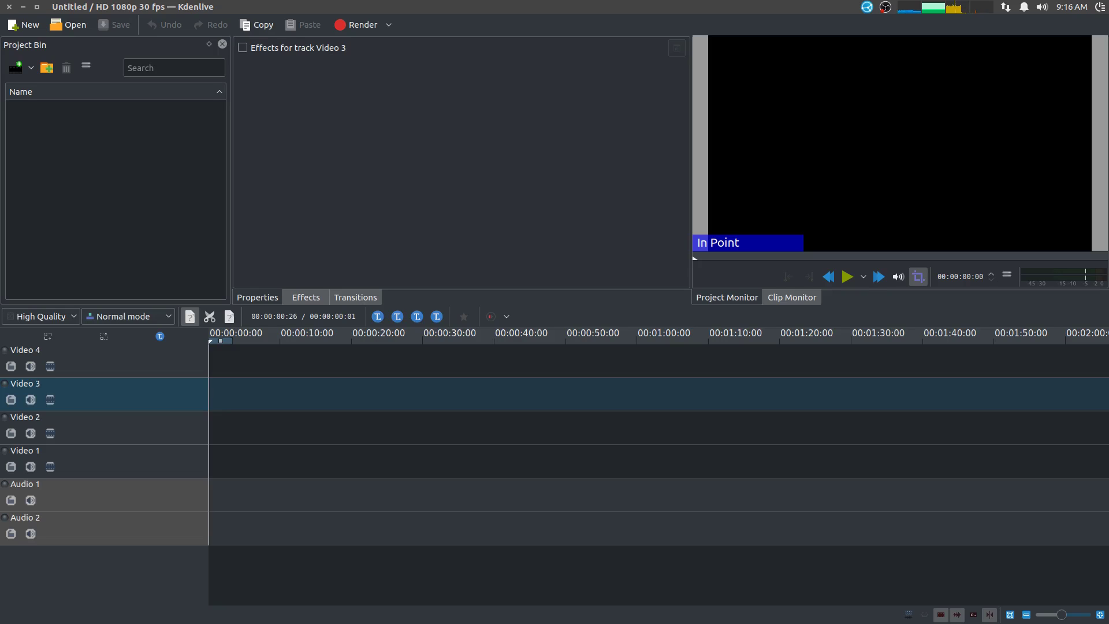
# Import IntroandBackYard70d.MOV and StrafingFrontYardDrone.MOV from the Snow Motorcycle Dec 18th 2016 folder into the project bin
pyautogui.moveTo(1108, 144); pyautogui.dragTo(512, 90)
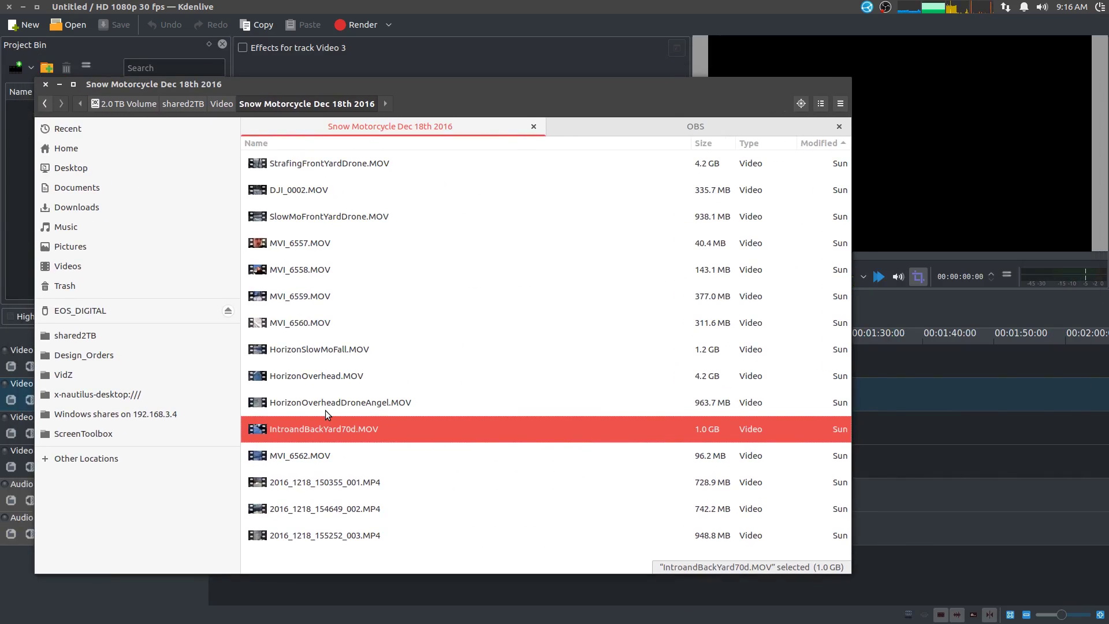
pyautogui.moveTo(615, 80); pyautogui.dragTo(606, 75)
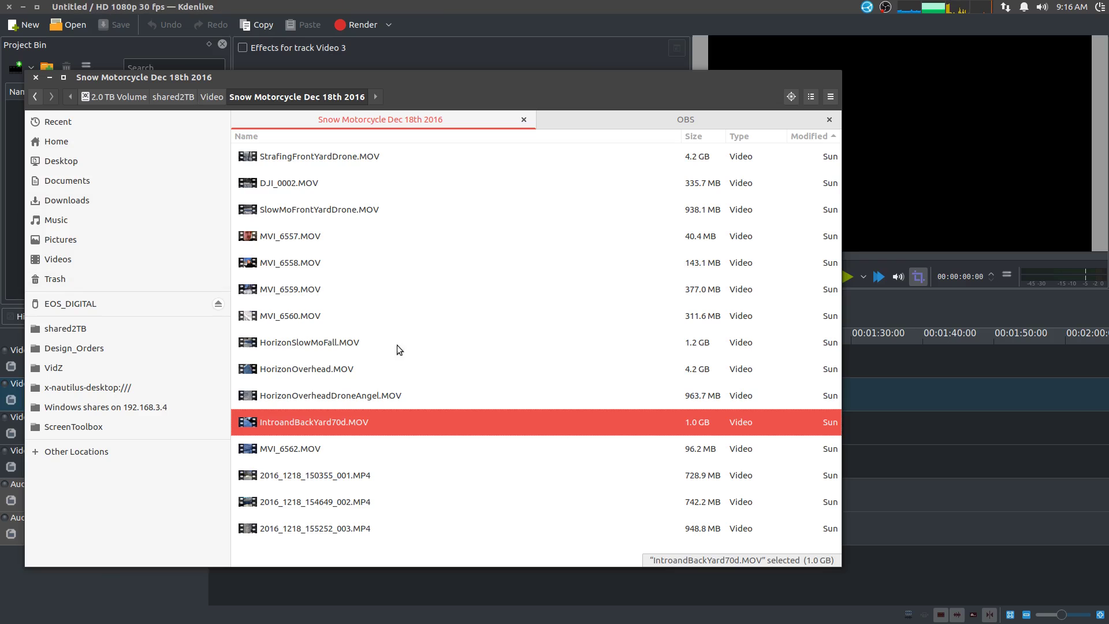
pyautogui.click(49, 77)
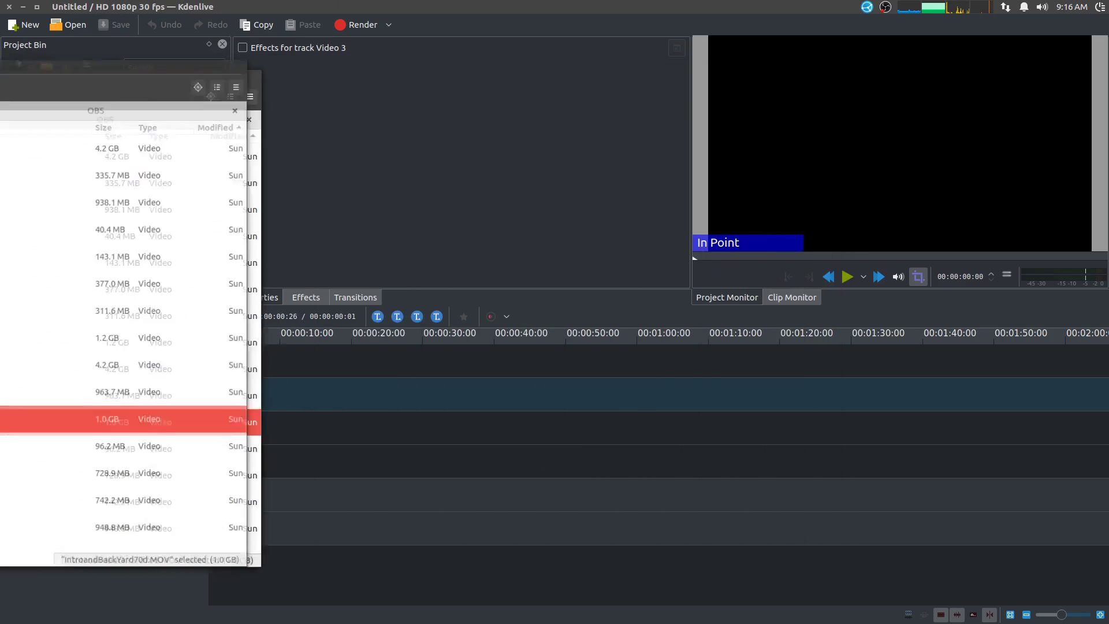
pyautogui.moveTo(50, 76); pyautogui.dragTo(134, 186)
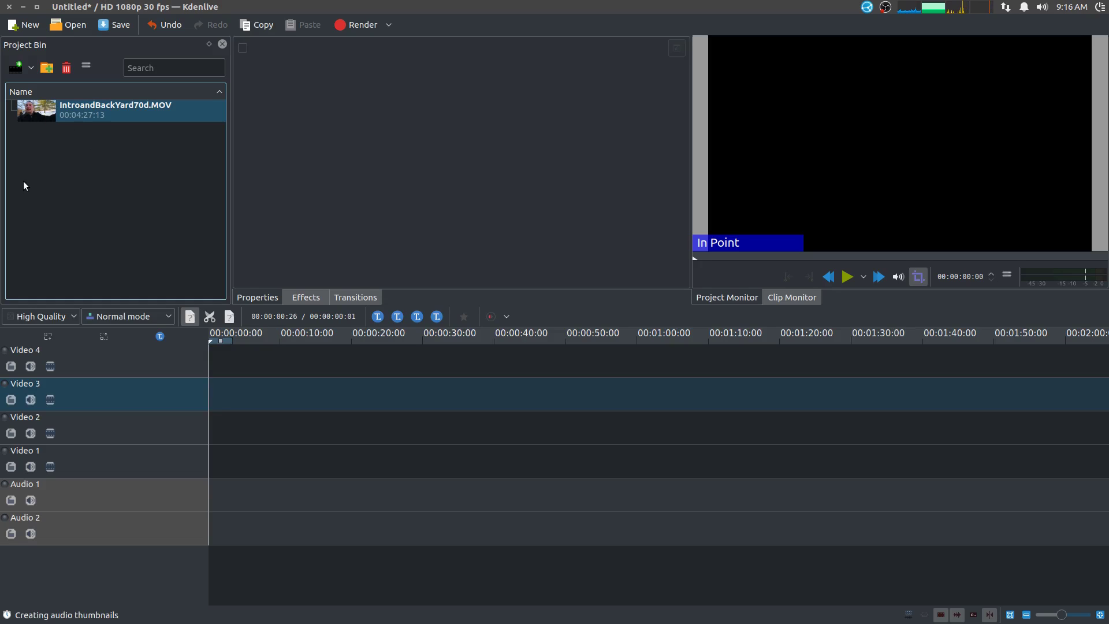
pyautogui.moveTo(0, 213); pyautogui.dragTo(94, 216)
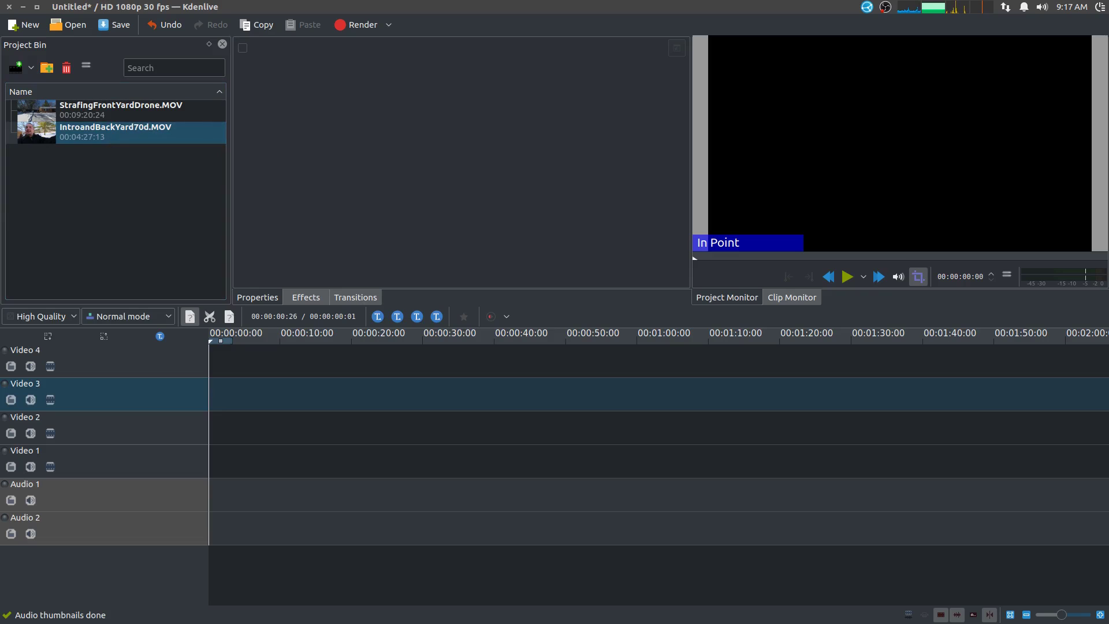
# Place IntroandBackYard70d.MOV at the start of the Video 1 track and move the playhead to about 00:00:14:24
pyautogui.moveTo(144, 135); pyautogui.dragTo(403, 458)
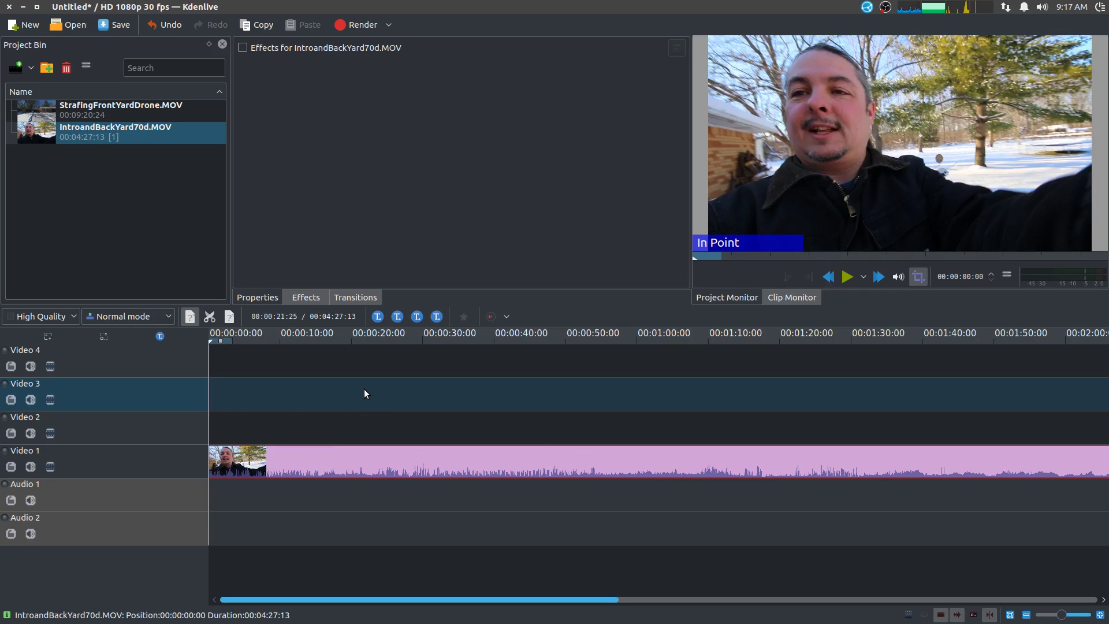
pyautogui.click(304, 342)
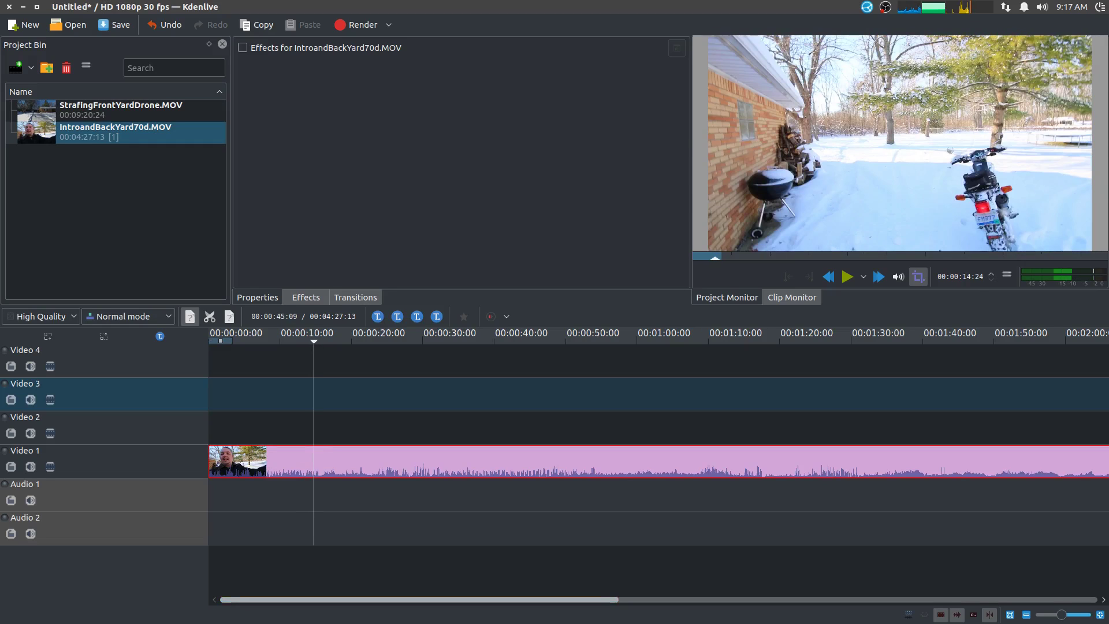
pyautogui.click(1041, 7)
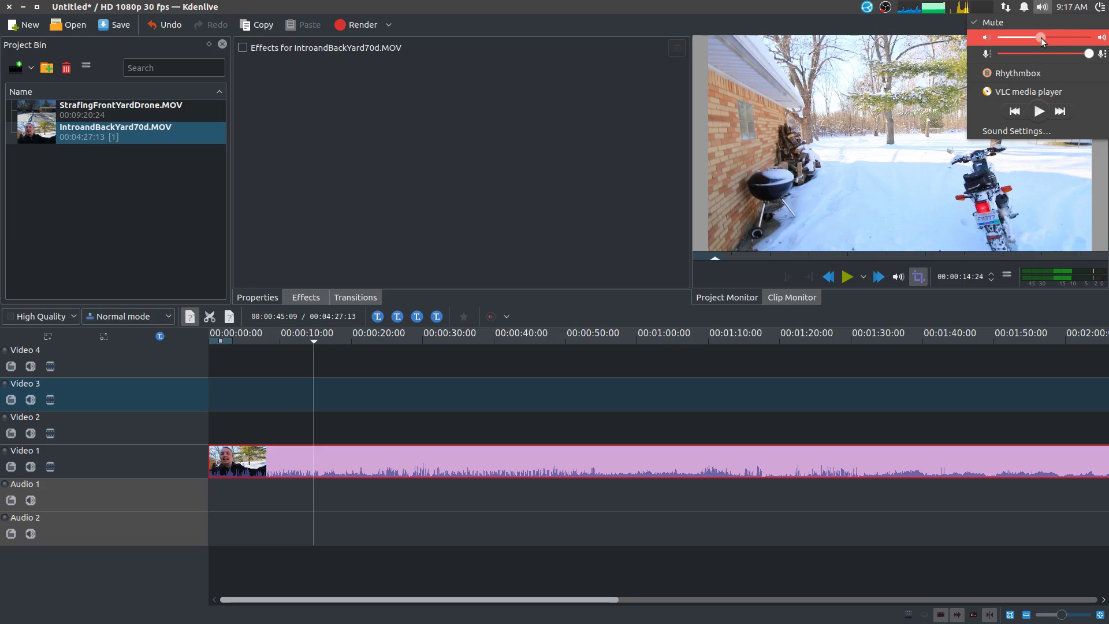
pyautogui.press('Escape')
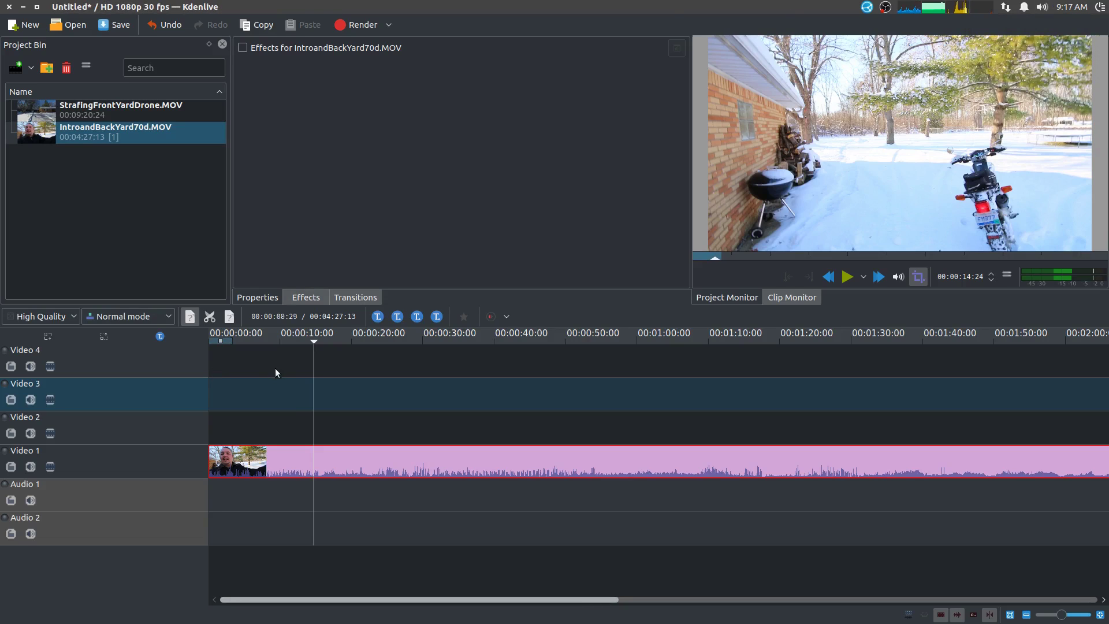
# Scrub through the first seconds of the intro clip, return to the start, and play it back briefly
pyautogui.moveTo(314, 343); pyautogui.dragTo(254, 359)
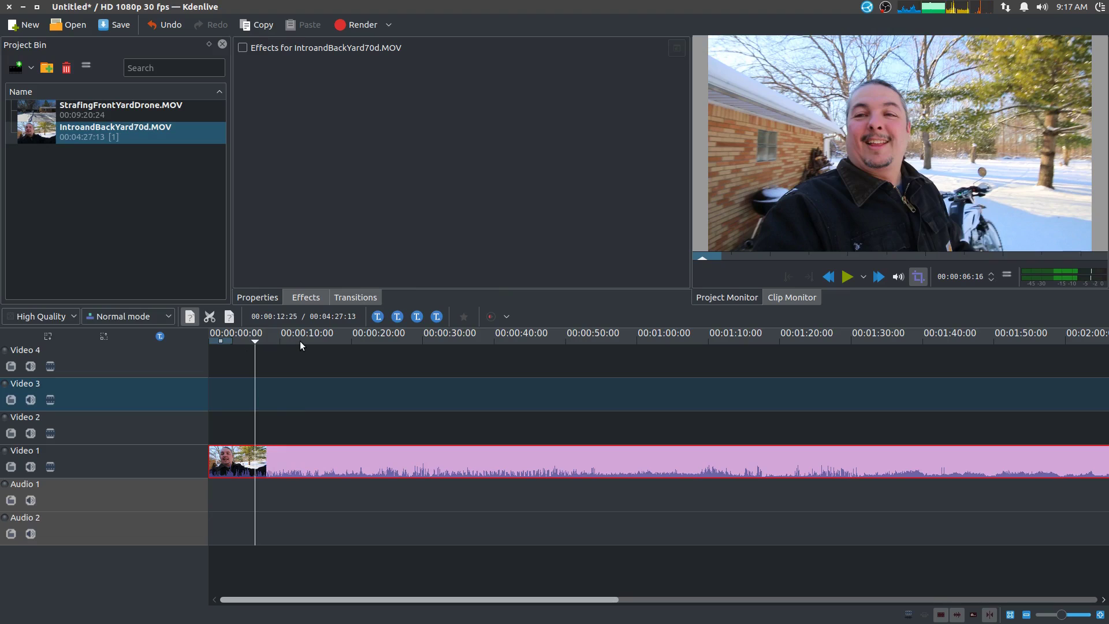
pyautogui.click(330, 339)
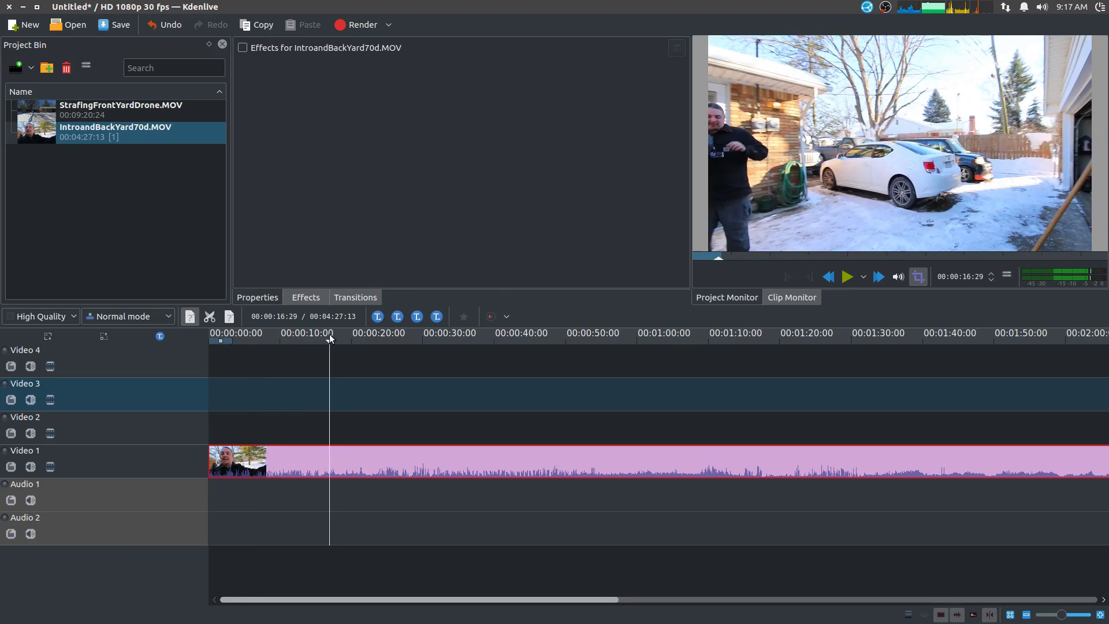
pyautogui.click(319, 338)
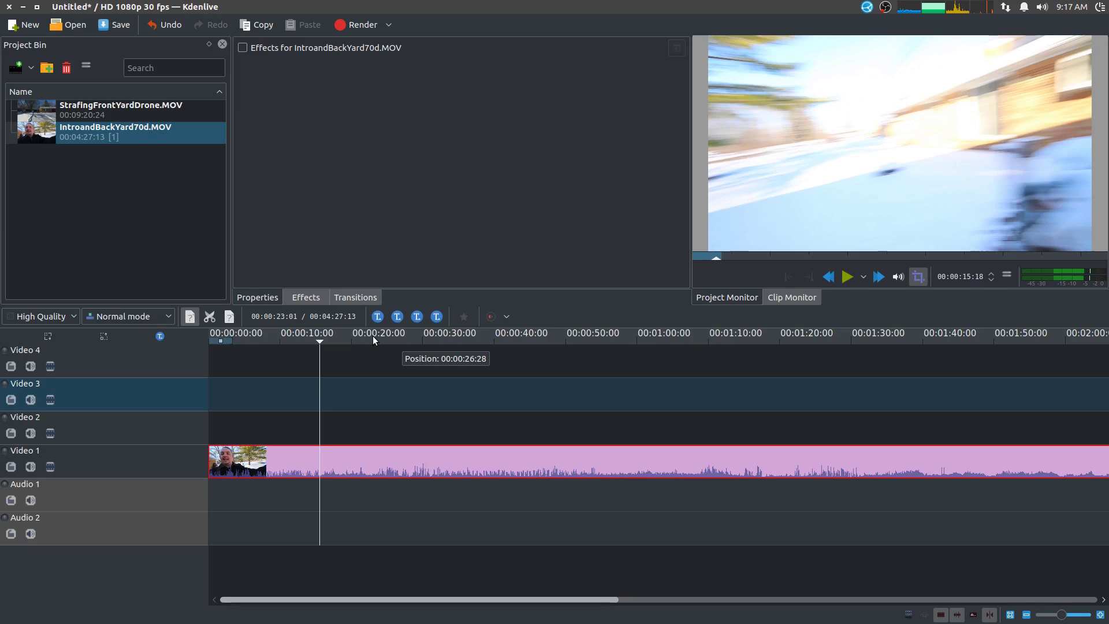
pyautogui.click(194, 314)
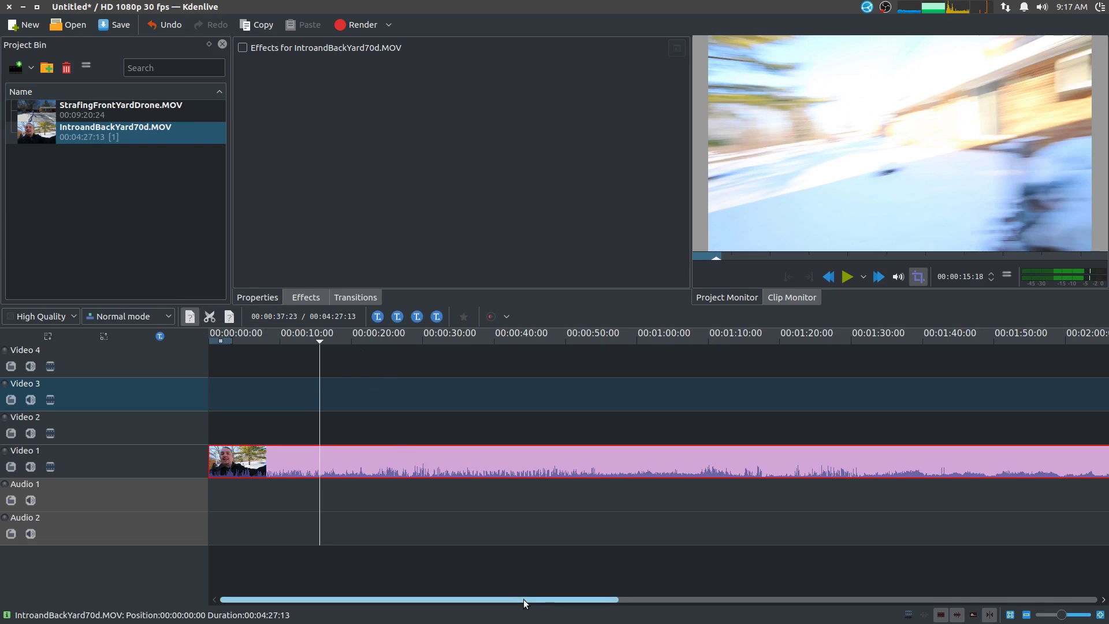
pyautogui.moveTo(319, 343); pyautogui.dragTo(138, 353)
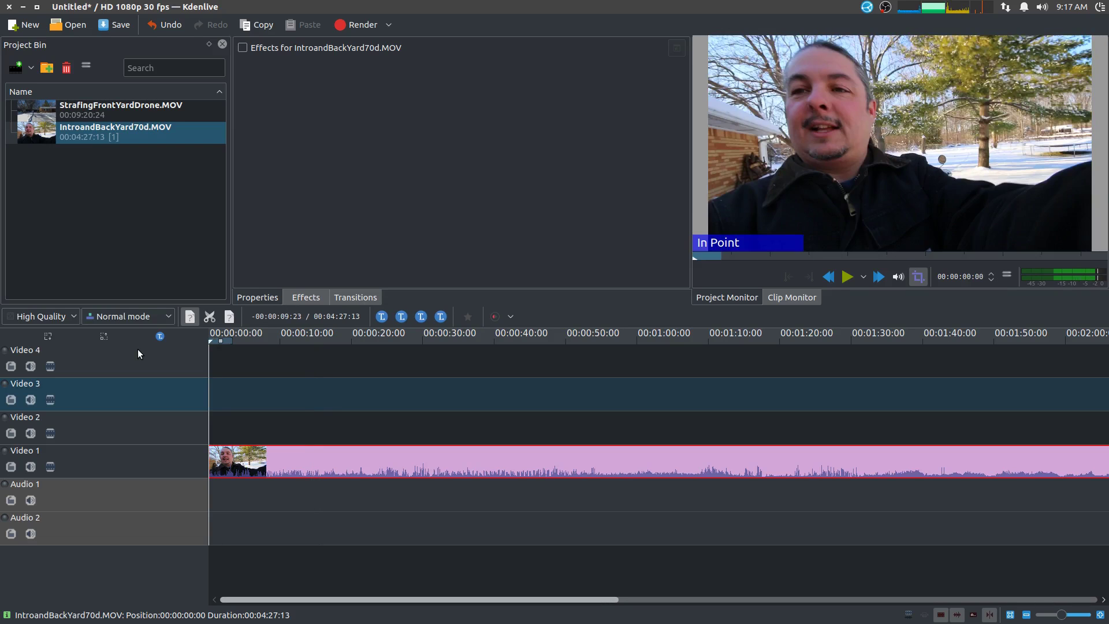
pyautogui.click(847, 276)
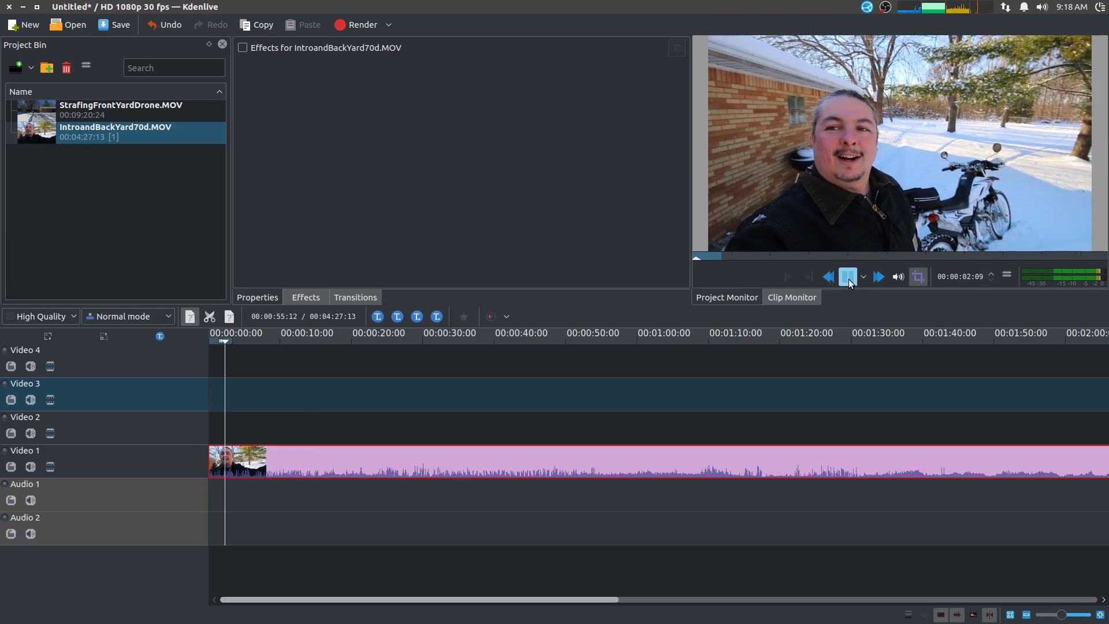
pyautogui.click(847, 277)
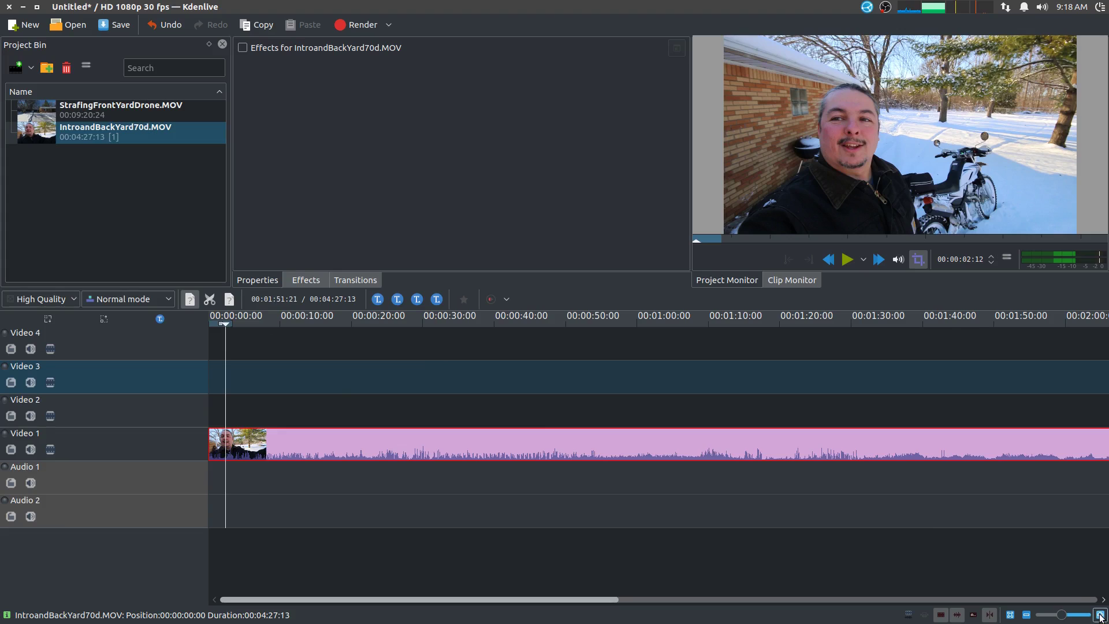
# Shorten the zone on the timeline ruler so that it ends before 00:00:00:20
pyautogui.click(1099, 614)
pyautogui.click(1099, 615)
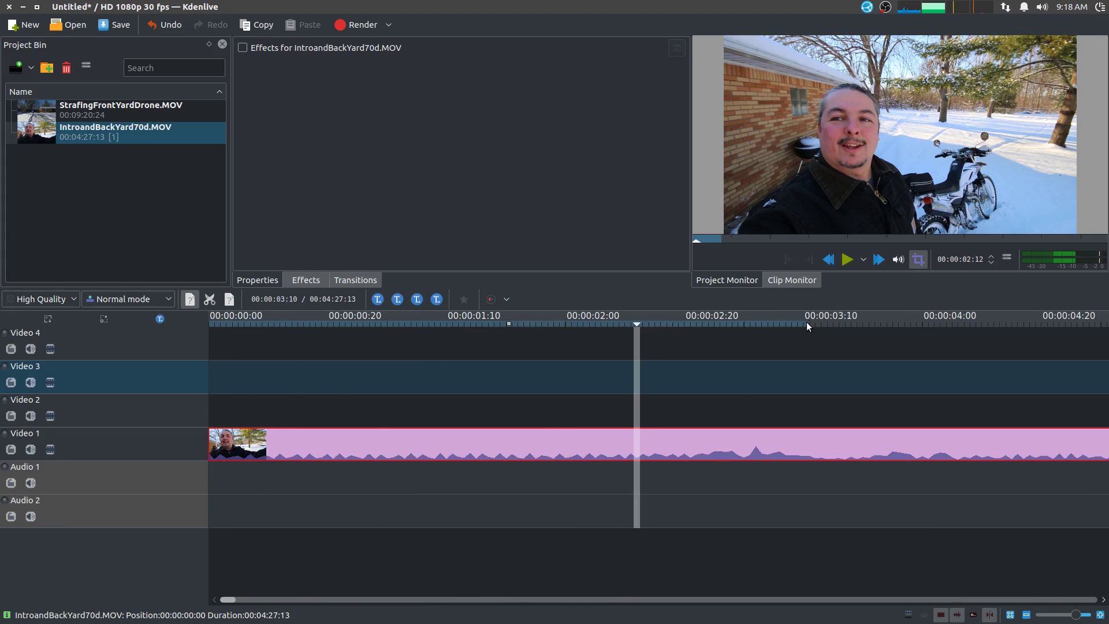
pyautogui.moveTo(807, 326); pyautogui.dragTo(278, 323)
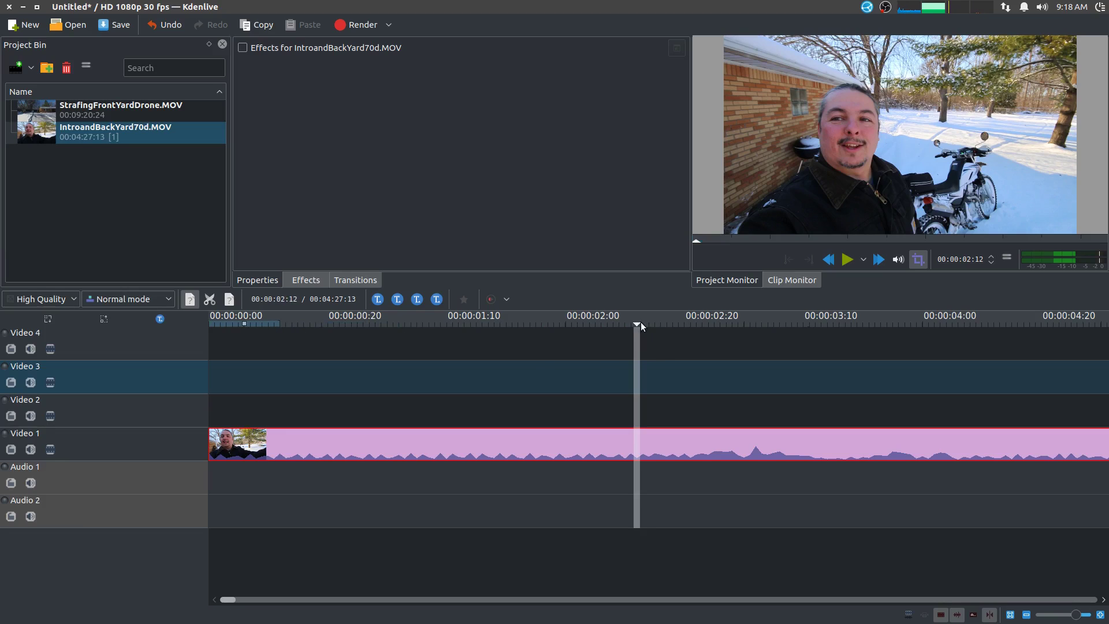
# Examine the intro clip at different timeline zoom levels, ending with its whole length in view
pyautogui.scroll(-5, 563, 347)
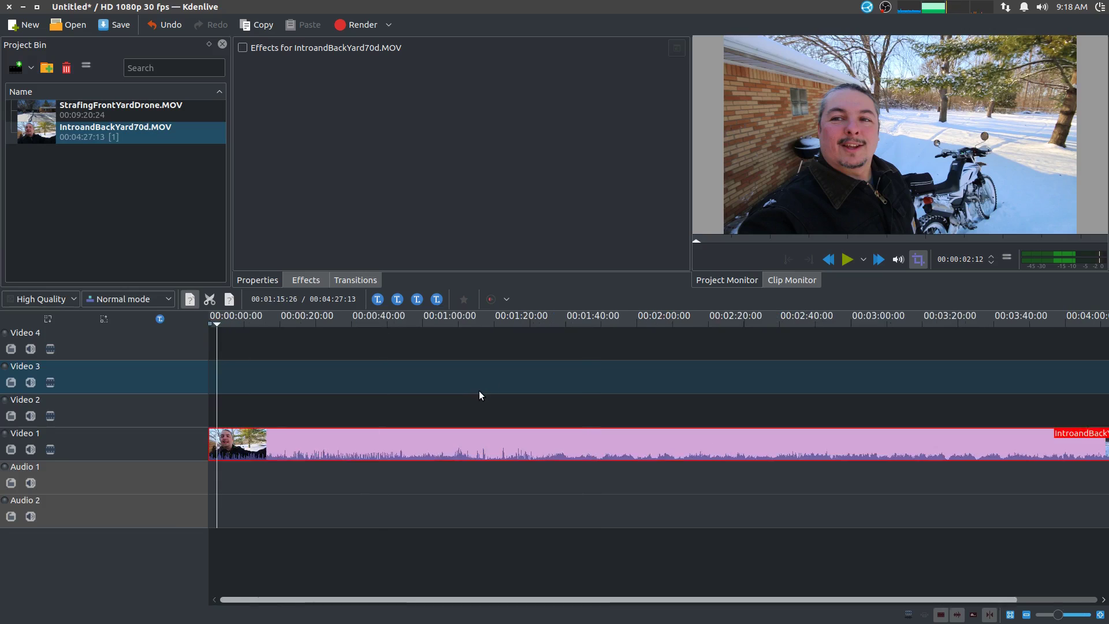
pyautogui.scroll(-1, 479, 390)
pyautogui.scroll(7, 479, 391)
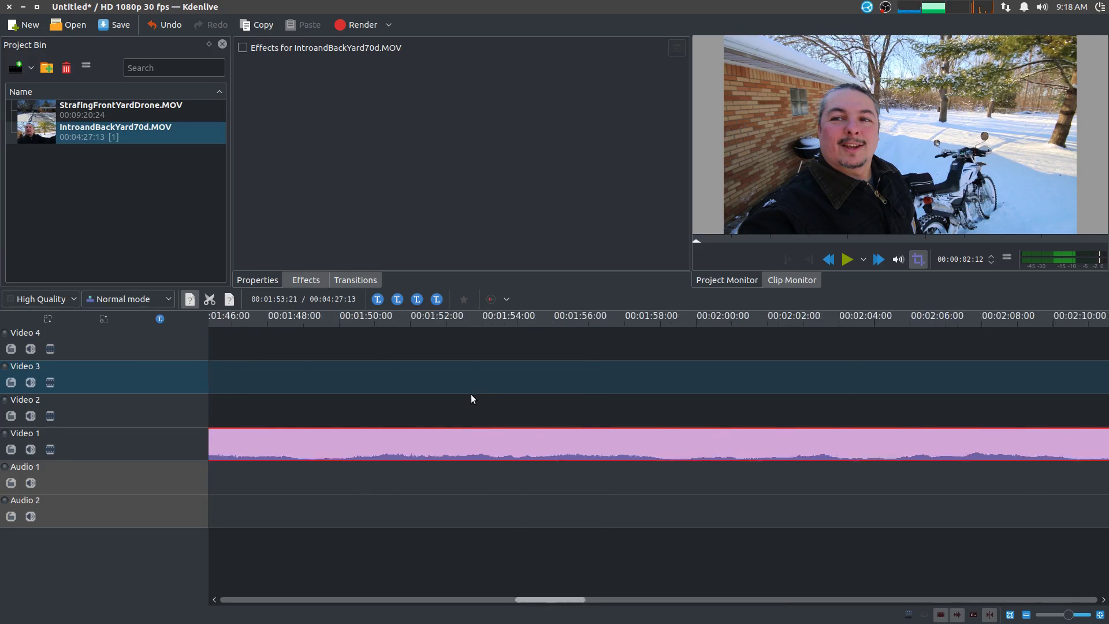
pyautogui.scroll(-6, 472, 394)
pyautogui.scroll(5, 341, 387)
pyautogui.scroll(-5, 341, 386)
pyautogui.scroll(4, 341, 387)
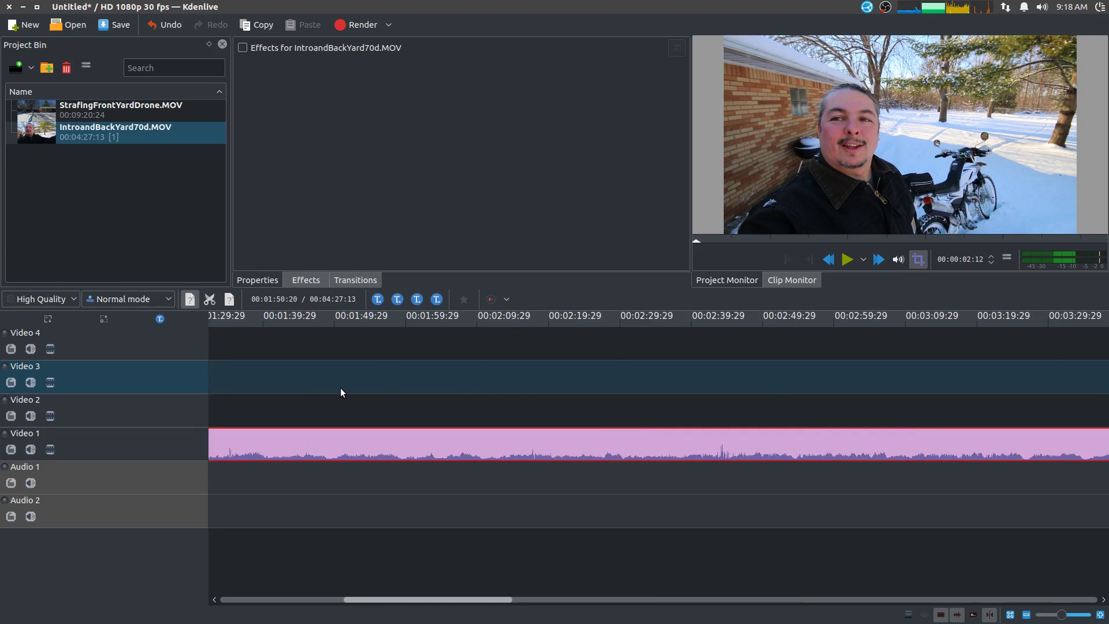
pyautogui.scroll(3, 341, 392)
pyautogui.scroll(-7, 338, 392)
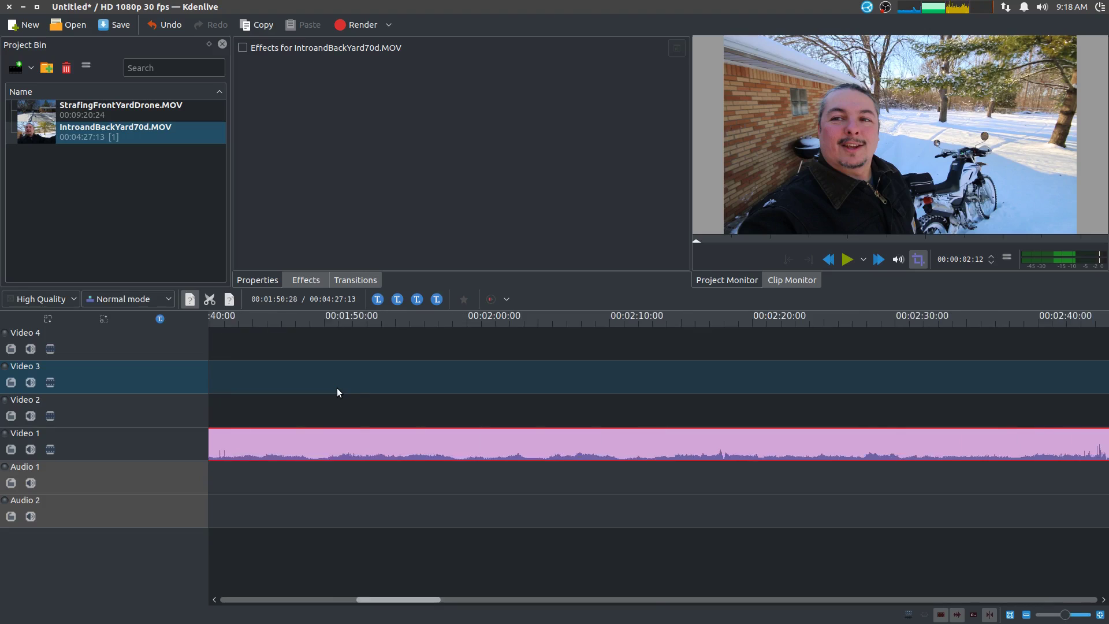
pyautogui.scroll(1, 344, 386)
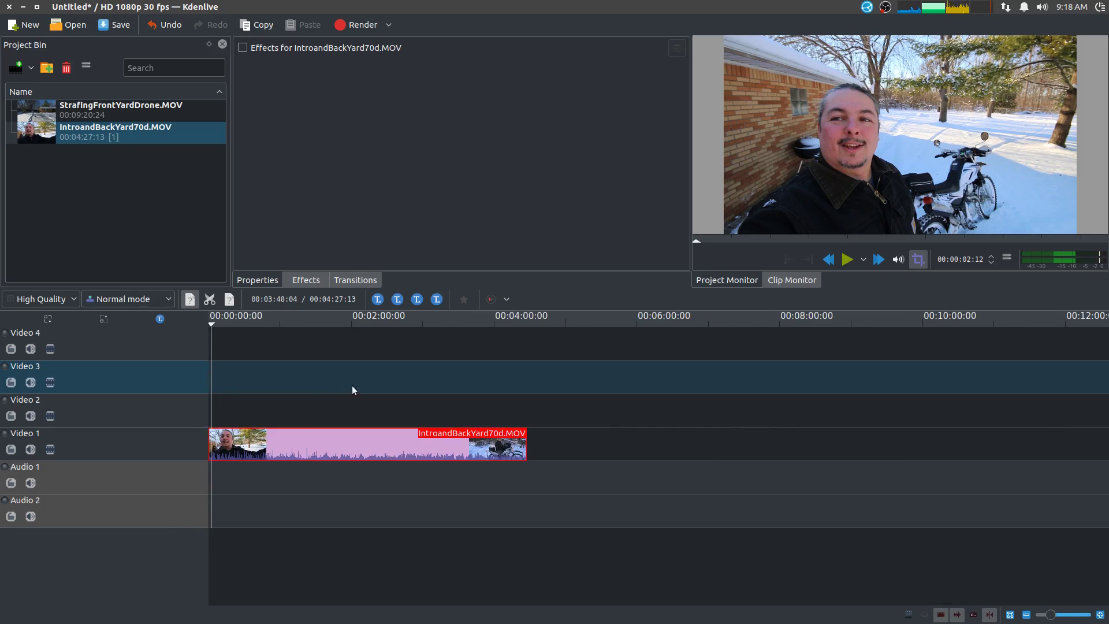
# Place StrafingFrontYardDrone.MOV on Video 2 directly after the intro clip's end, and move the playhead to 00:10:57:08
pyautogui.moveTo(152, 109); pyautogui.dragTo(535, 400)
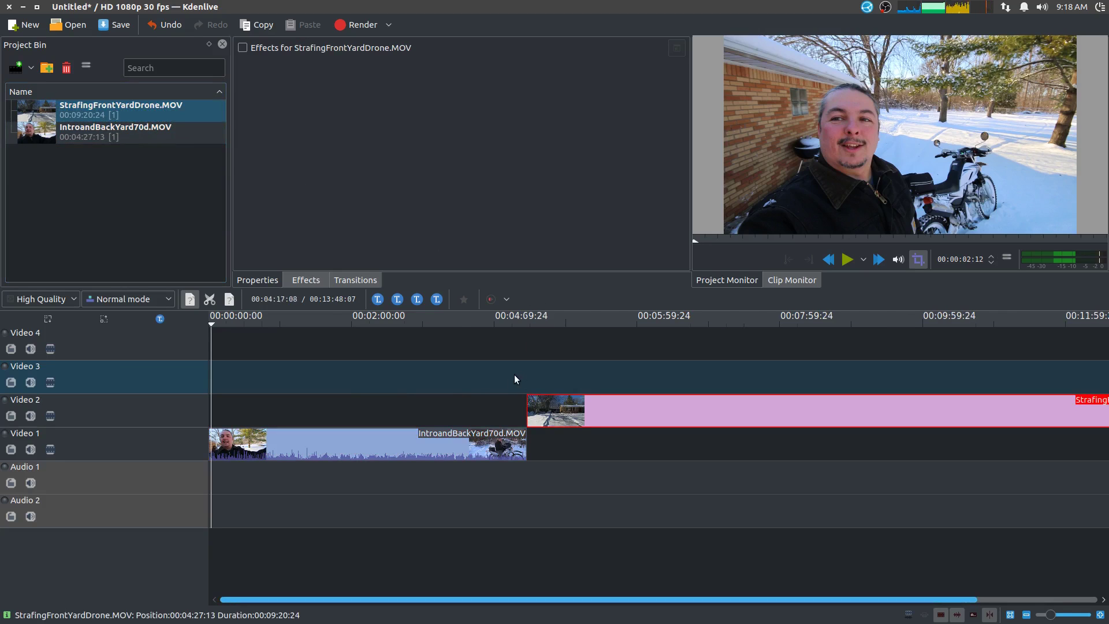
pyautogui.scroll(-3, 511, 377)
pyautogui.scroll(2, 511, 377)
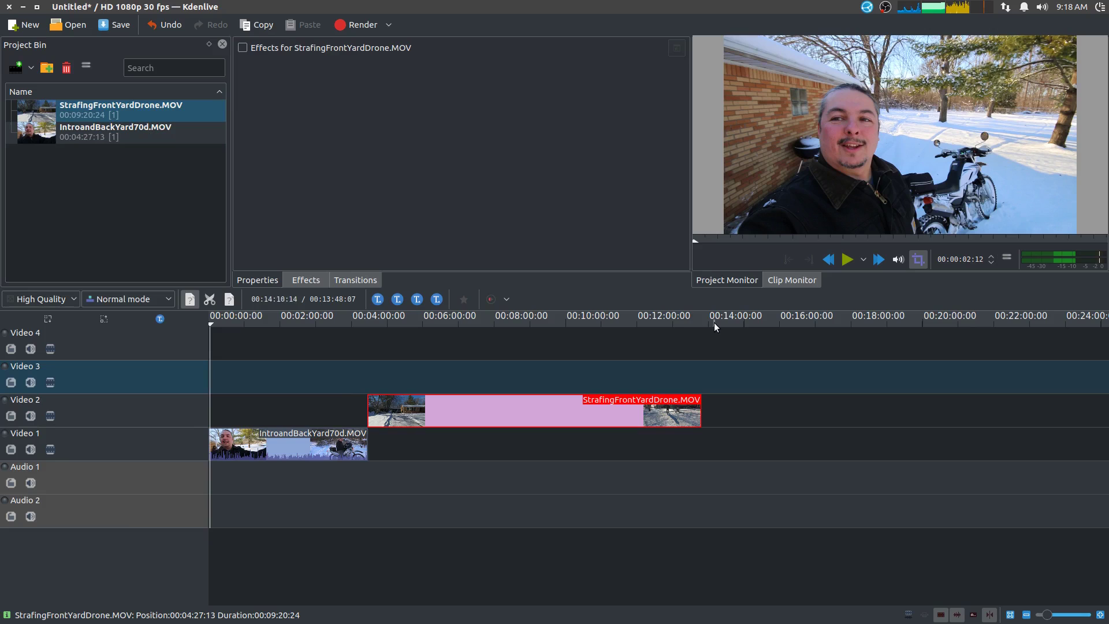
pyautogui.press('End')
pyautogui.moveTo(699, 334); pyautogui.dragTo(598, 328)
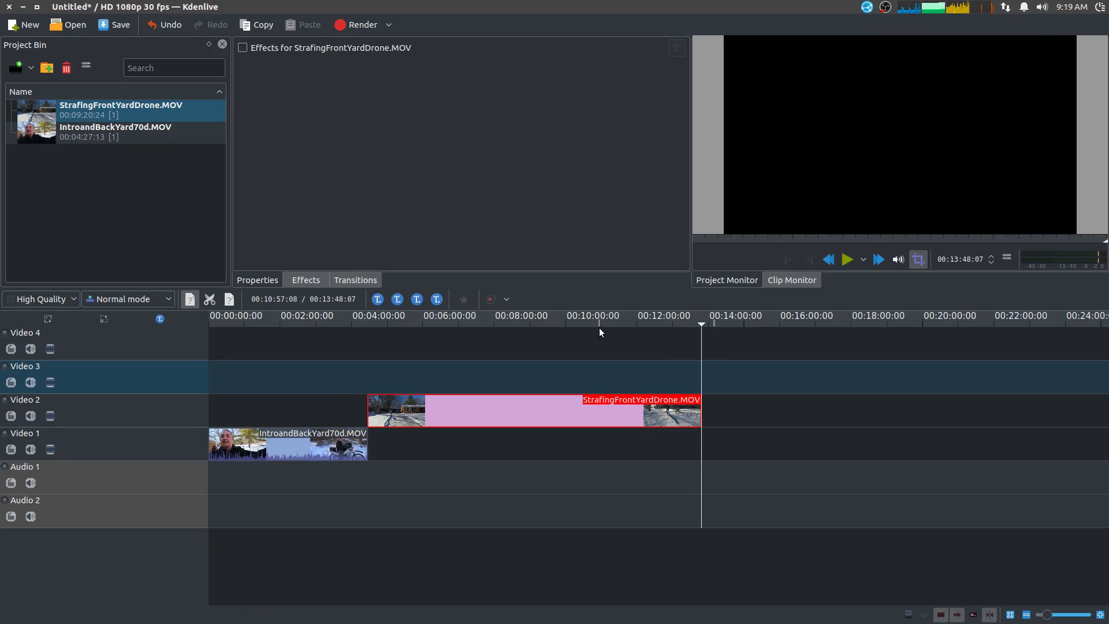
# Change the timeline's track compositing quality from High Quality to None
pyautogui.click(50, 301)
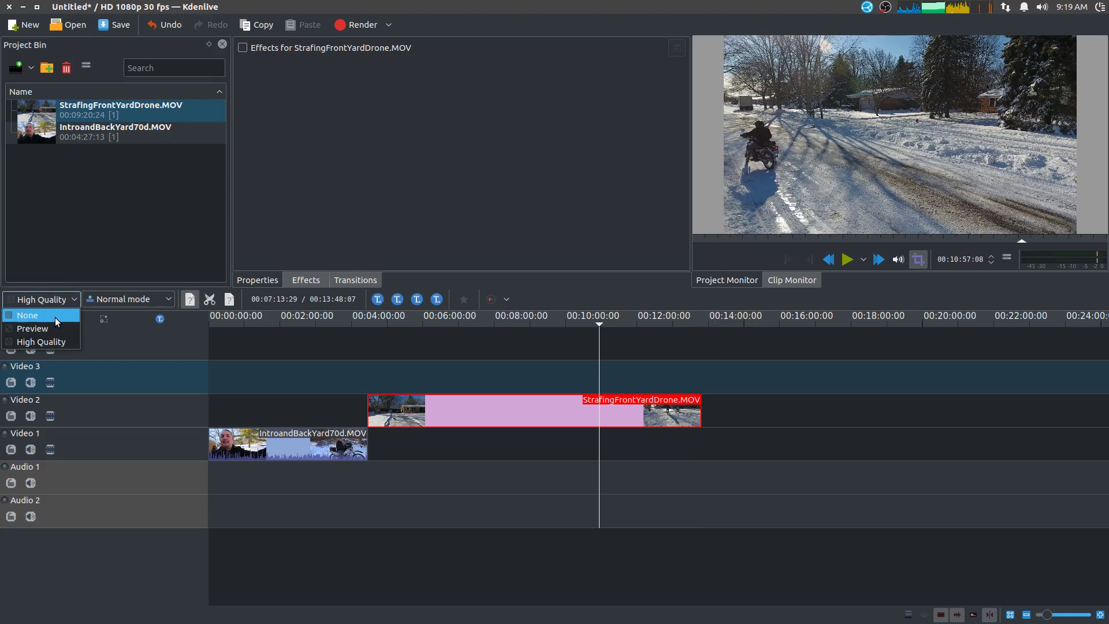
pyautogui.click(53, 318)
pyautogui.click(48, 299)
pyautogui.click(40, 314)
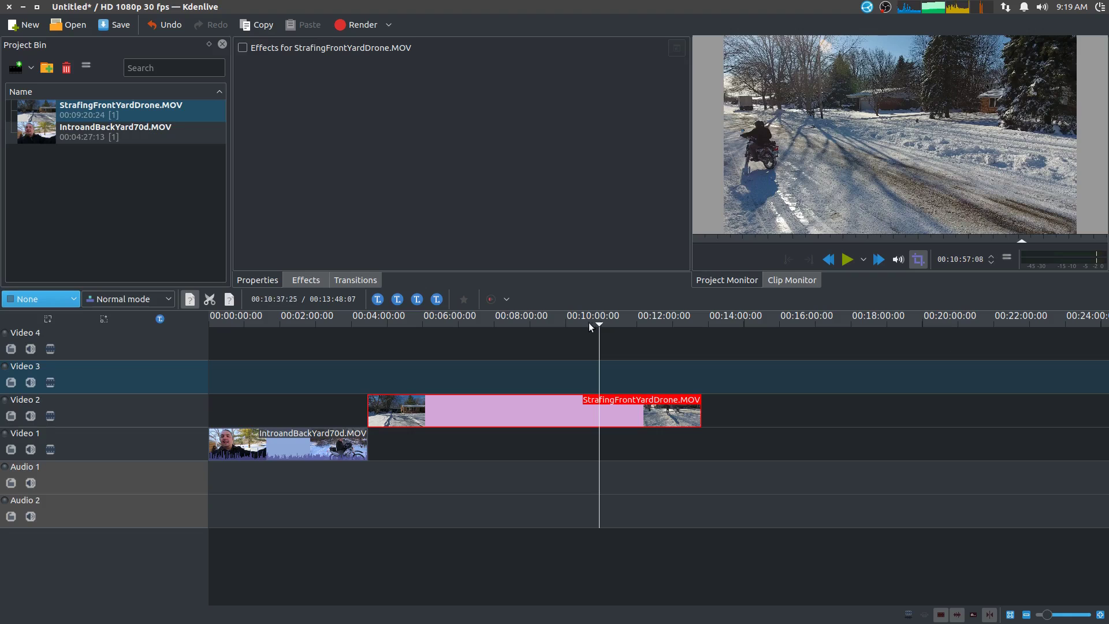
# Scrub through the drone footage, move the playhead to 00:02:09:03, and remove StrafingFrontYardDrone.MOV from Video 2
pyautogui.moveTo(587, 324); pyautogui.dragTo(554, 325)
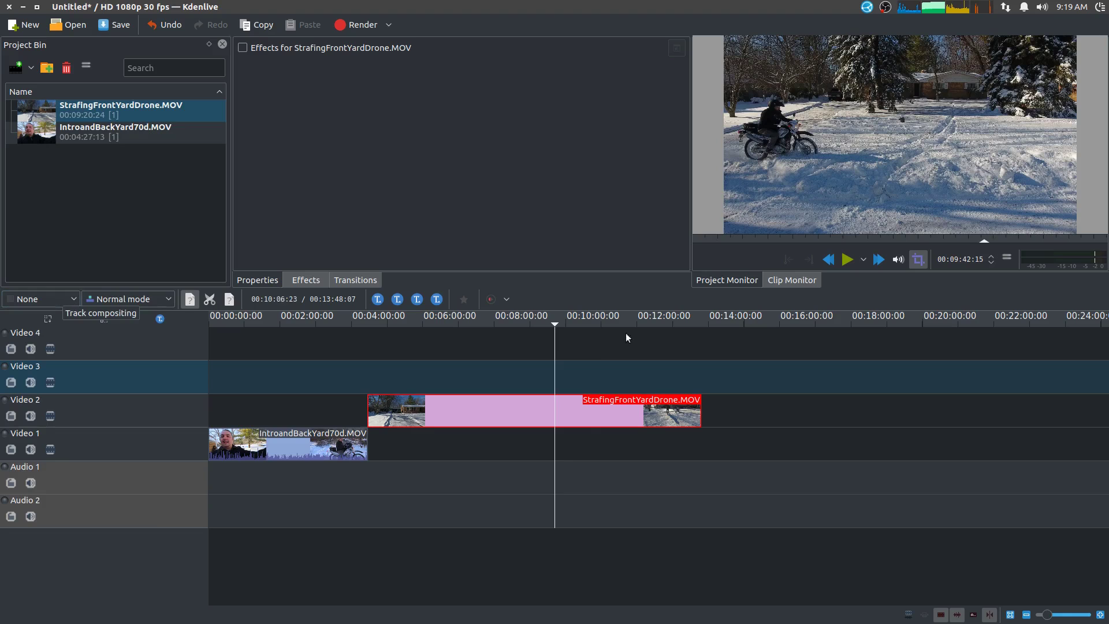
pyautogui.moveTo(552, 324)
pyautogui.mouseDown()
pyautogui.moveTo(542, 325)
pyautogui.moveTo(559, 324)
pyautogui.mouseUp()
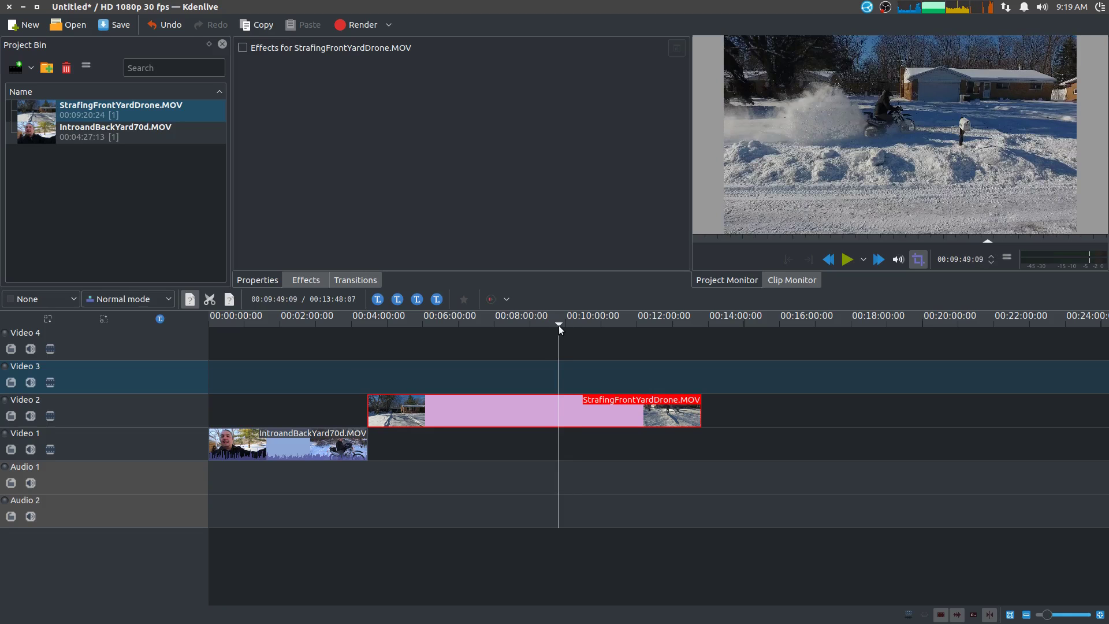
pyautogui.click(285, 325)
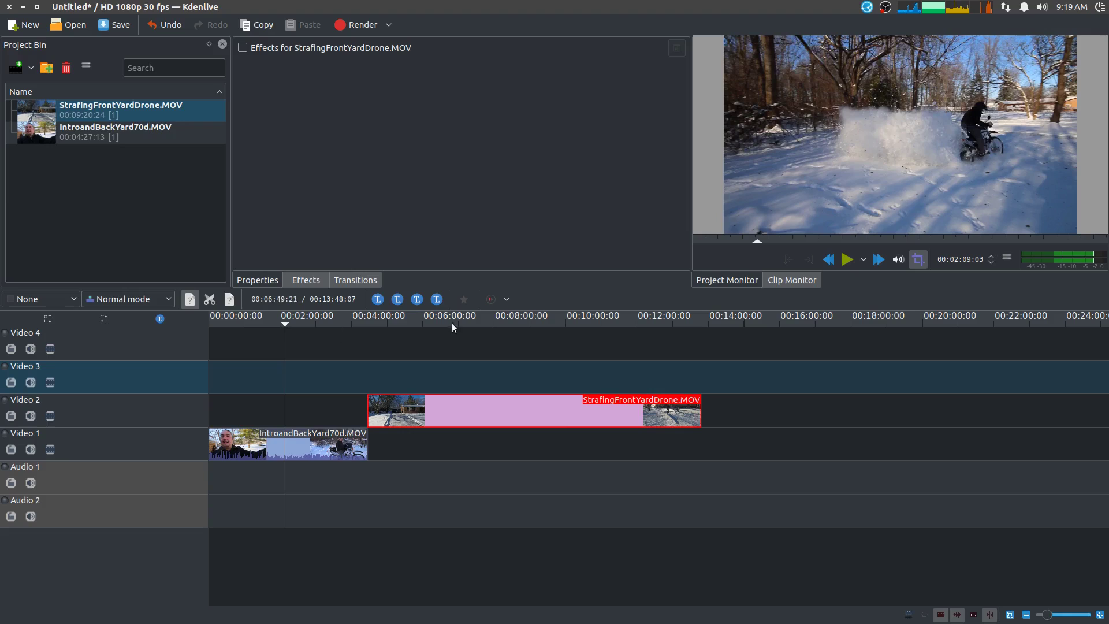
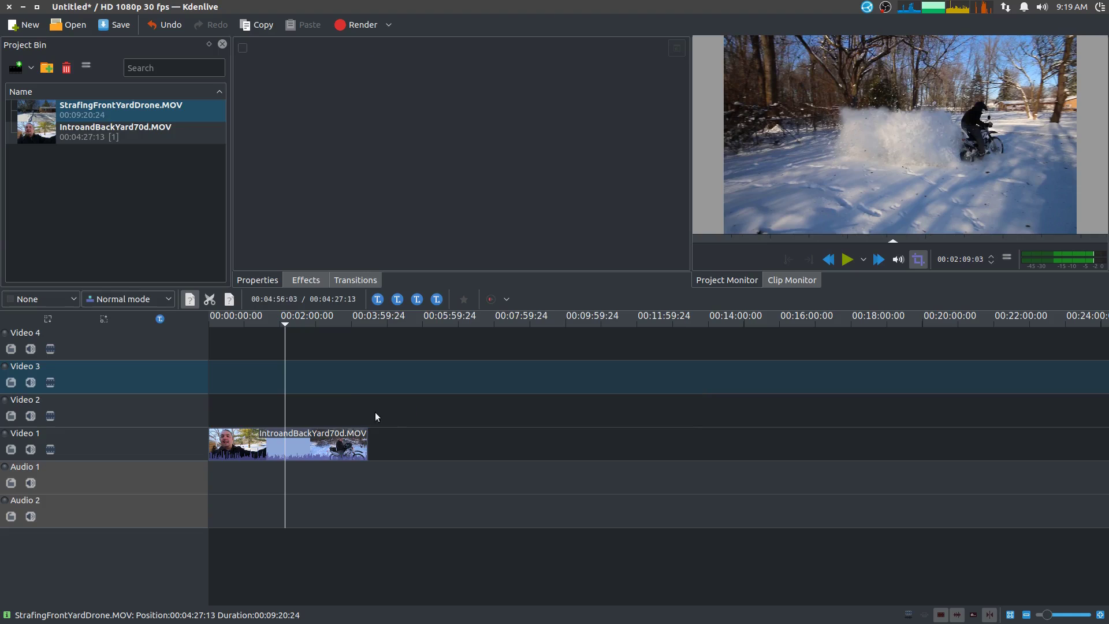
# Bring the beginning of the intro clip into closer view and return the playhead to 00:00:00:09
pyautogui.hotkey('ctrl', '0')
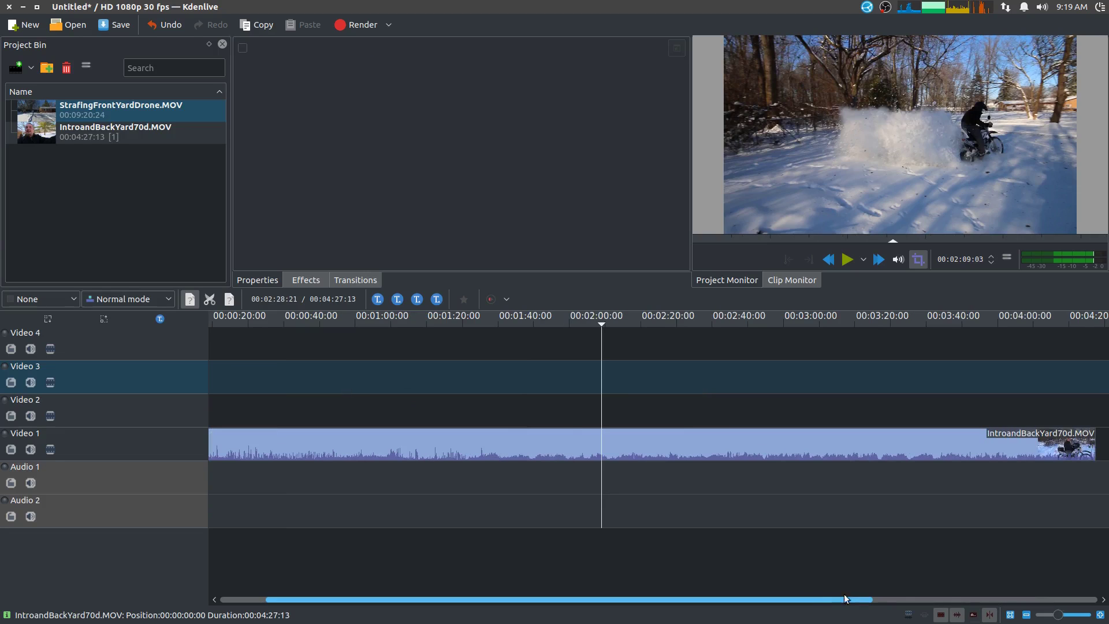
pyautogui.moveTo(802, 601); pyautogui.dragTo(755, 601)
pyautogui.moveTo(1060, 619)
pyautogui.mouseDown()
pyautogui.moveTo(1075, 619)
pyautogui.moveTo(1063, 620)
pyautogui.mouseUp()
pyautogui.moveTo(604, 599); pyautogui.dragTo(445, 598)
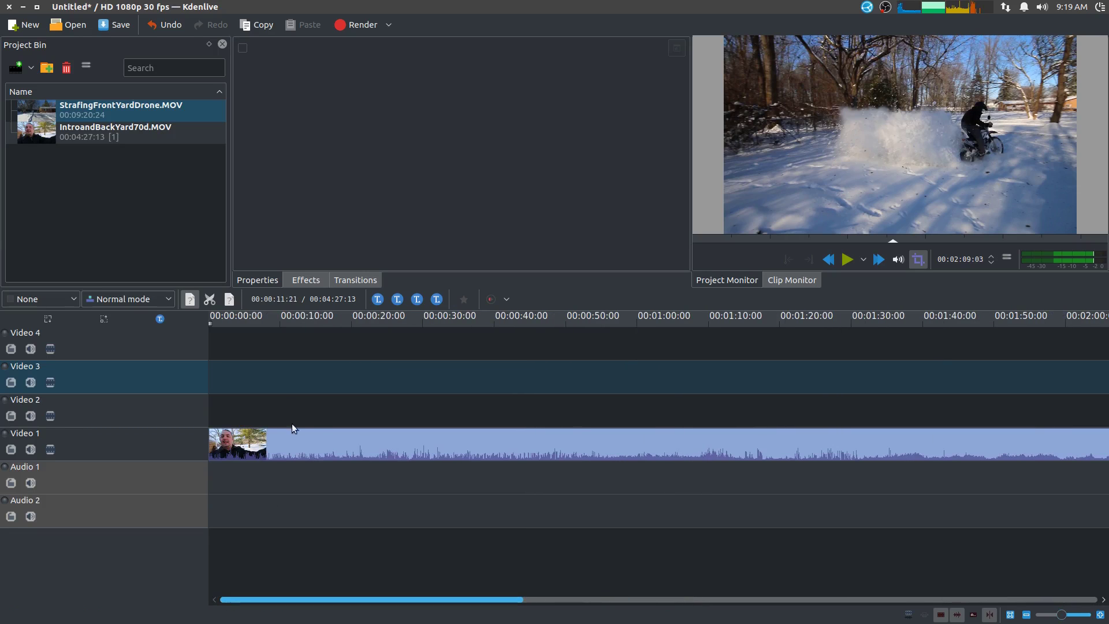
pyautogui.click(265, 338)
pyautogui.press('Home')
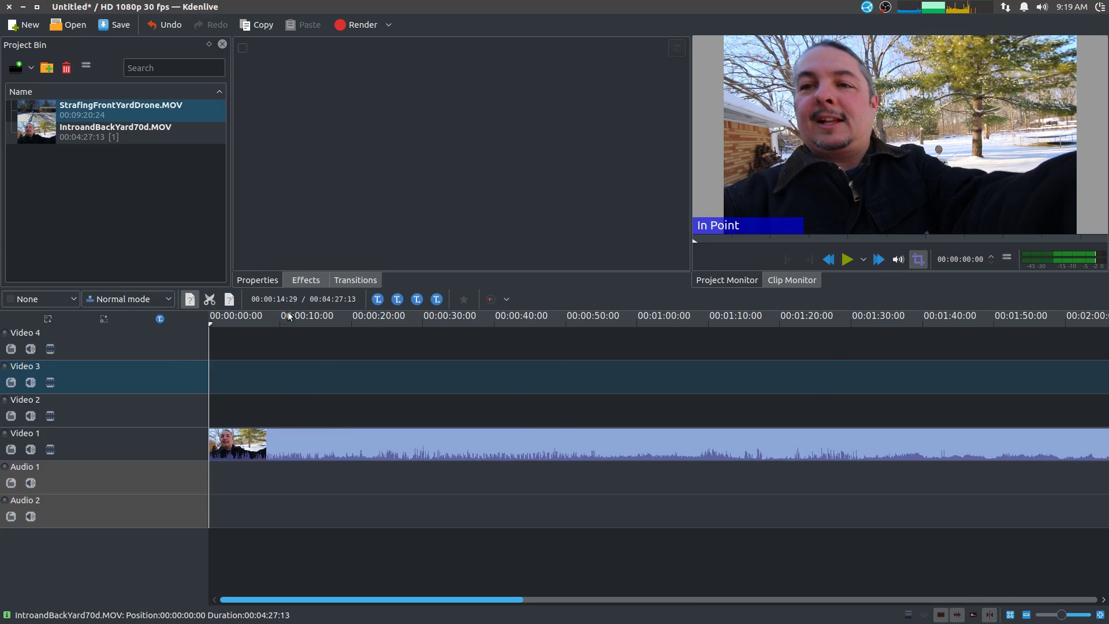
pyautogui.click(265, 328)
pyautogui.press('Home')
pyautogui.moveTo(266, 339); pyautogui.dragTo(210, 349)
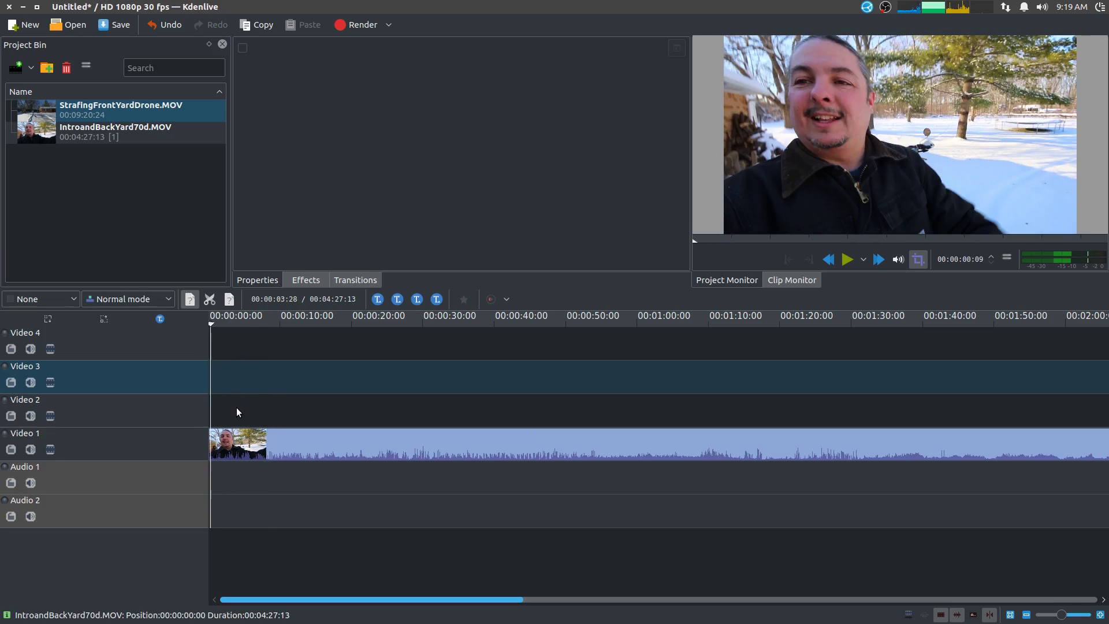
# Move the playhead to 00:00:01:10 and play the intro clip up to 00:00:03:02
pyautogui.scroll(3, 236, 407)
pyautogui.scroll(2, 236, 407)
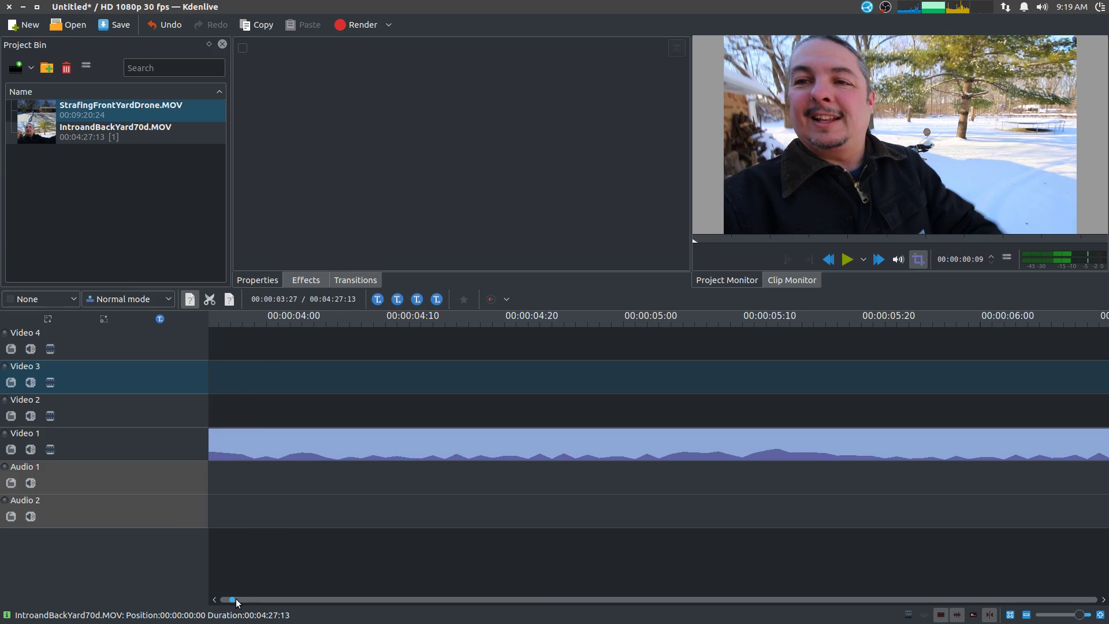
pyautogui.moveTo(234, 602); pyautogui.dragTo(221, 601)
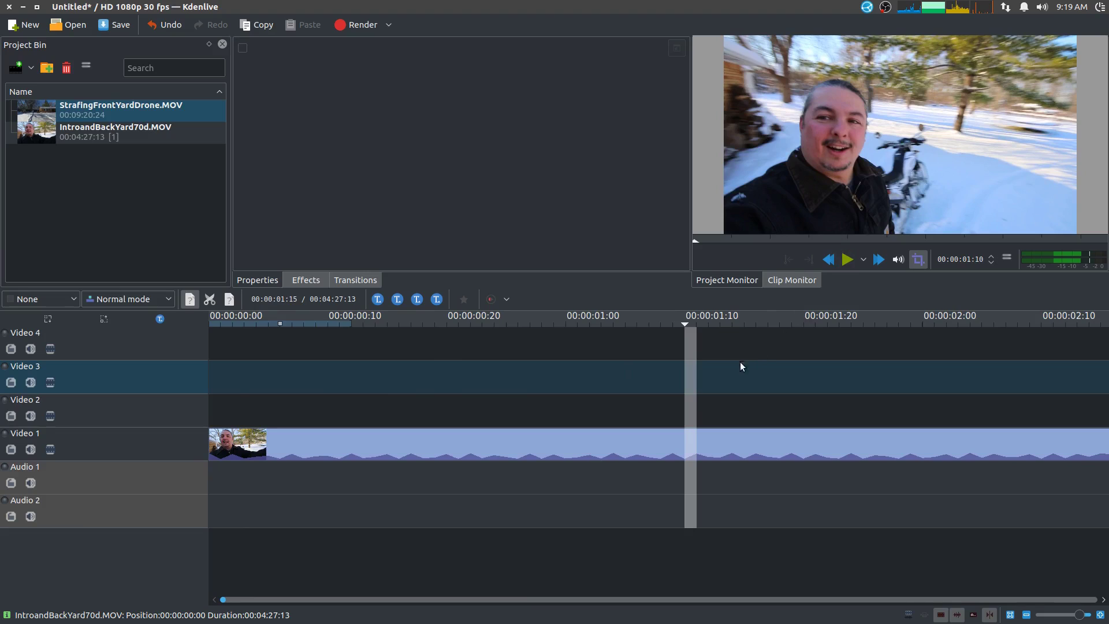
pyautogui.scroll(-1, 725, 373)
pyautogui.scroll(-1, 721, 368)
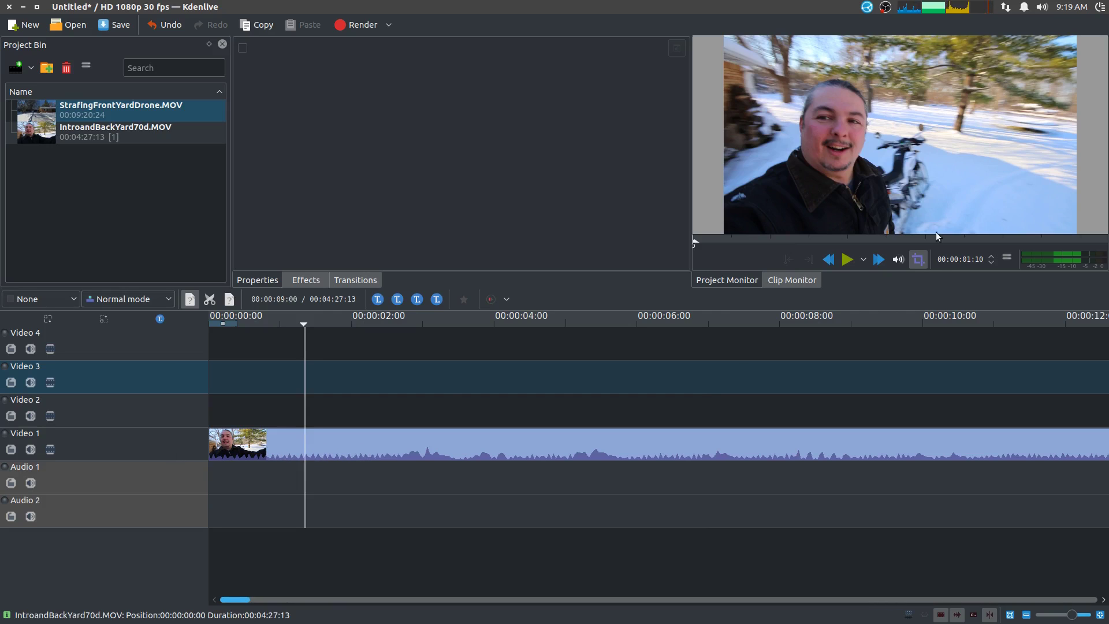
pyautogui.click(848, 259)
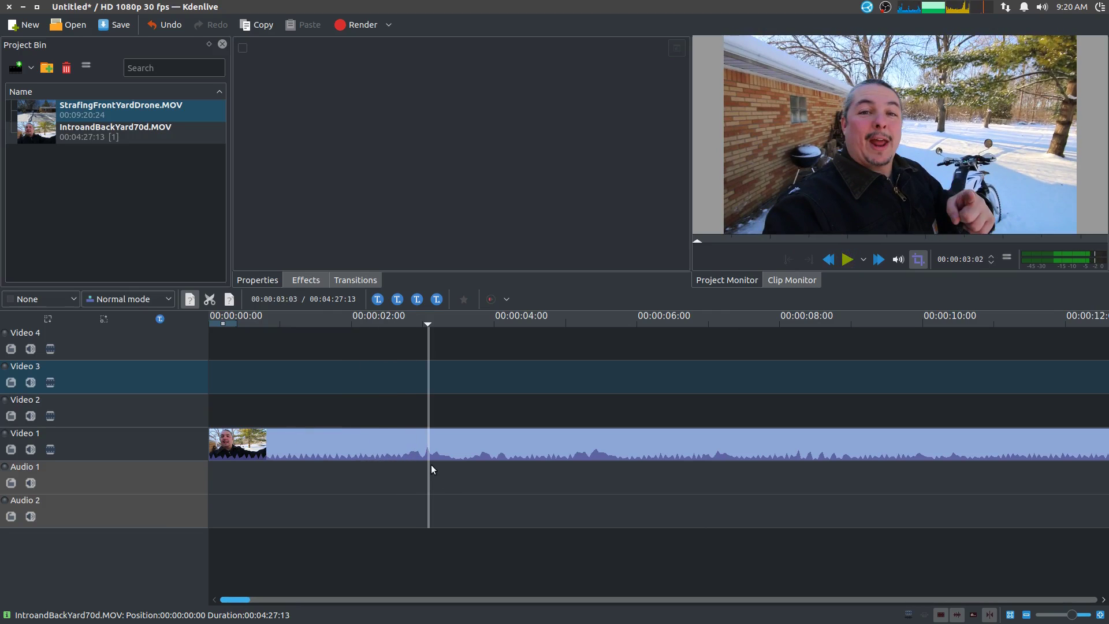
# Cut the intro clip on Video 1 at 00:00:02:09 with the razor tool and return to the selection tool
pyautogui.press('x')
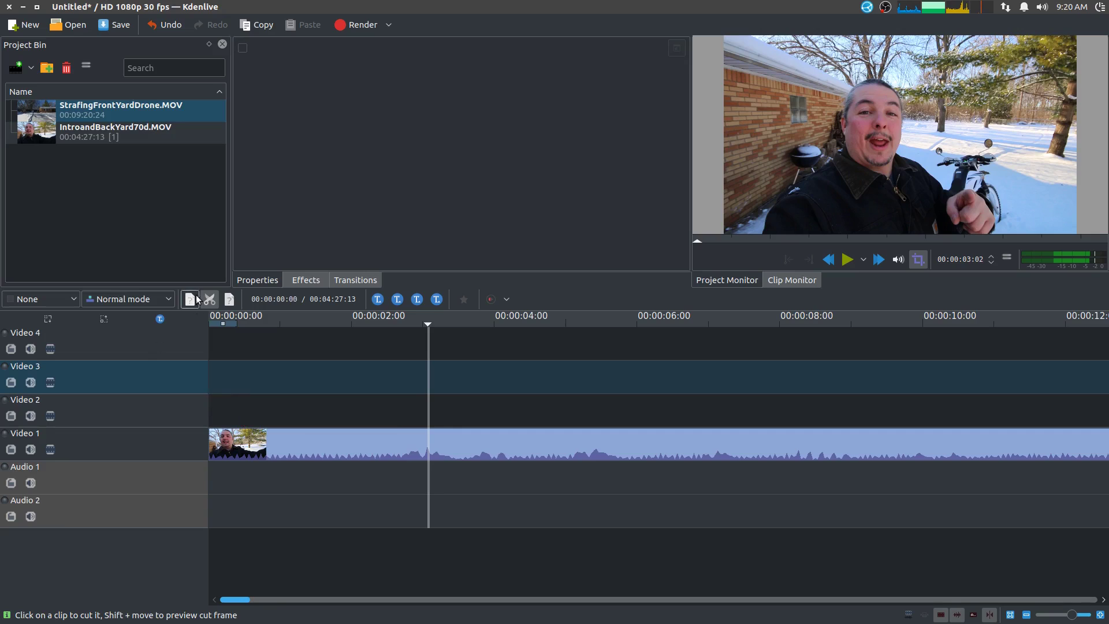
pyautogui.click(373, 437)
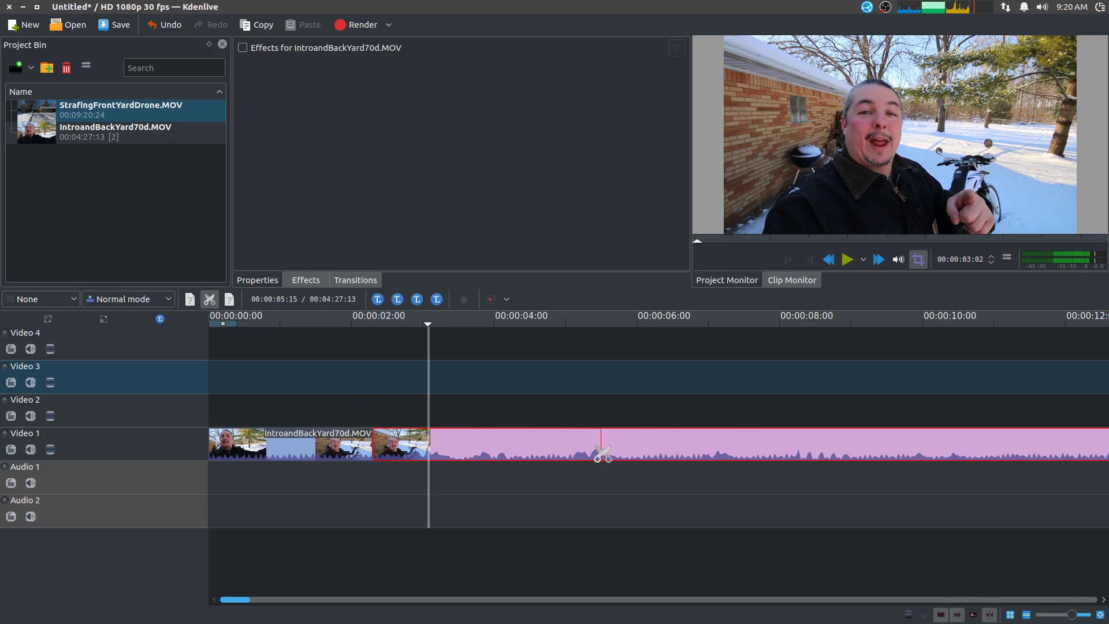
pyautogui.press('s')
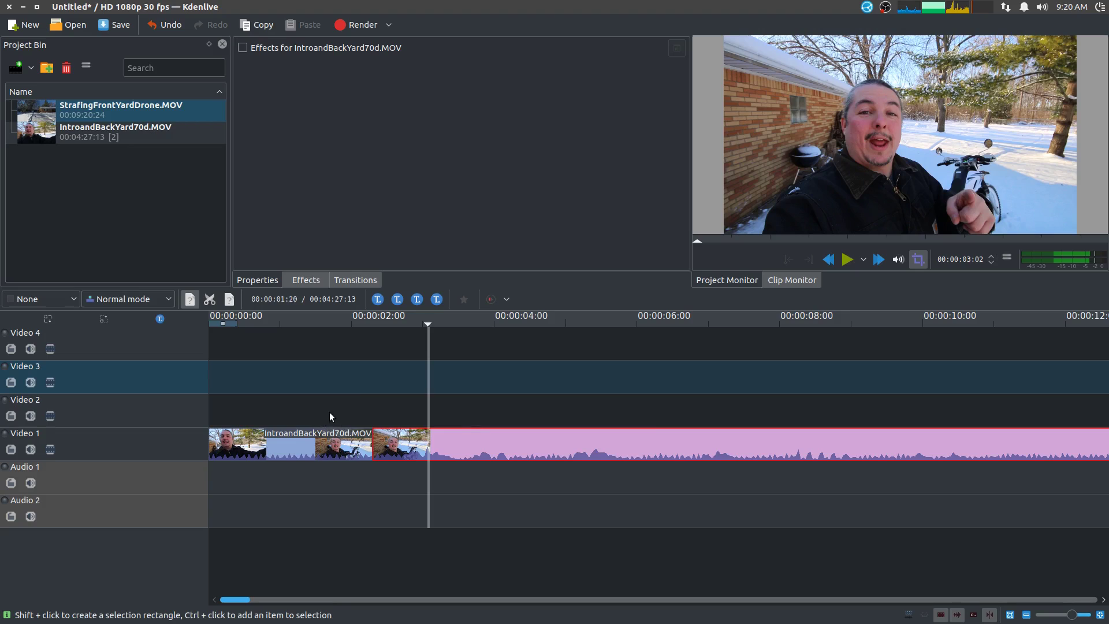
# Delete the short first piece of the intro clip before the cut
pyautogui.click(311, 448)
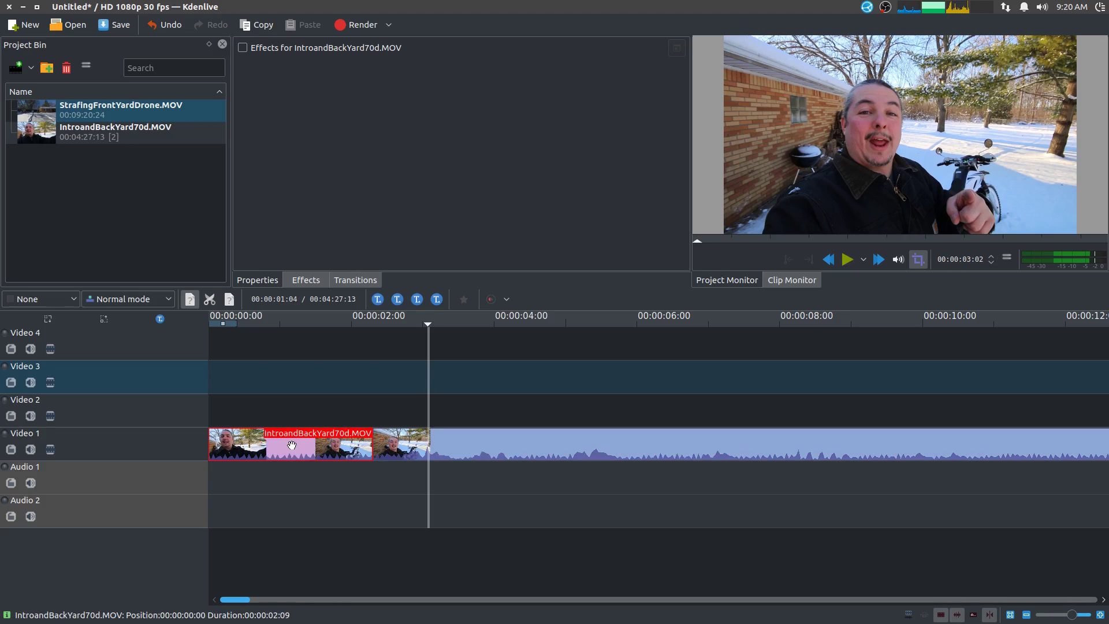
pyautogui.rightClick(292, 445)
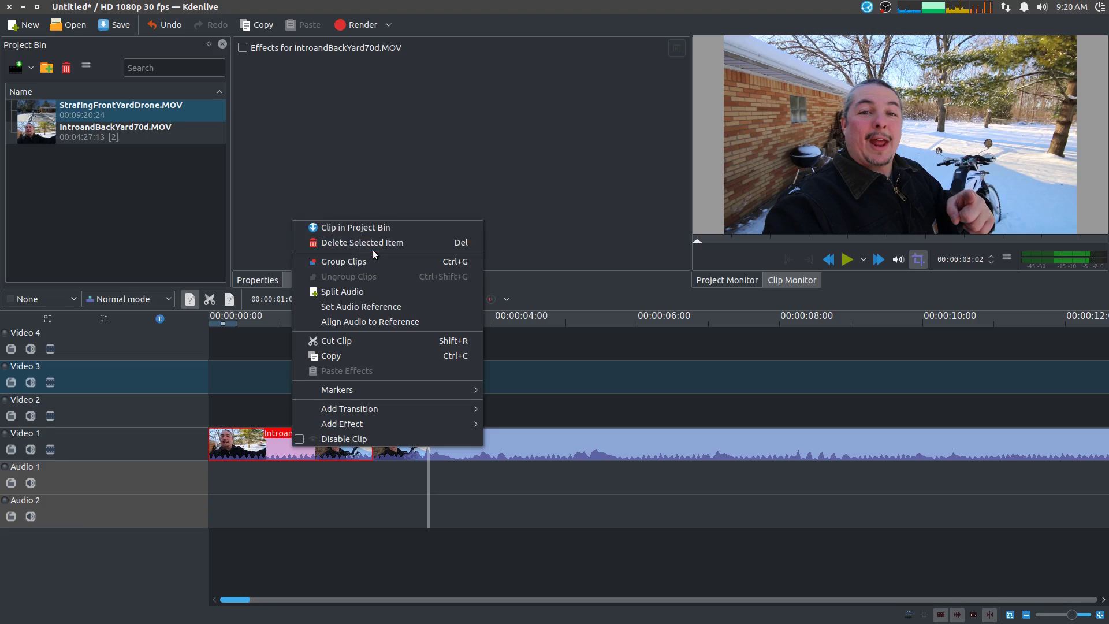
pyautogui.click(249, 400)
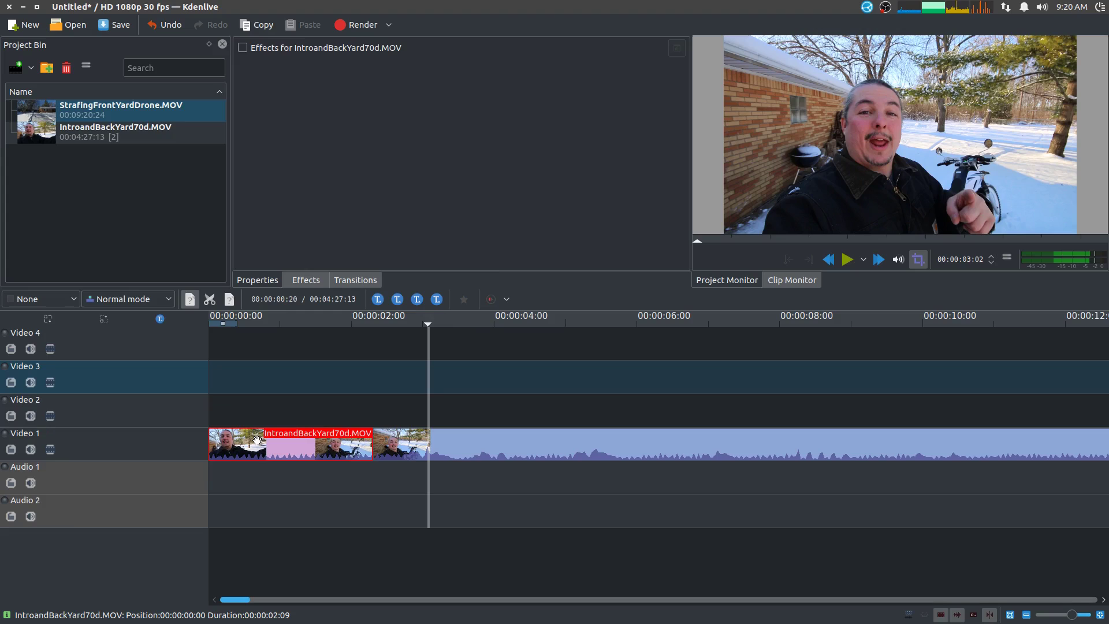
pyautogui.press('Delete')
# Shift the remaining intro clip to the very start of Video 1, closing the gap before it
pyautogui.moveTo(410, 443); pyautogui.dragTo(342, 450)
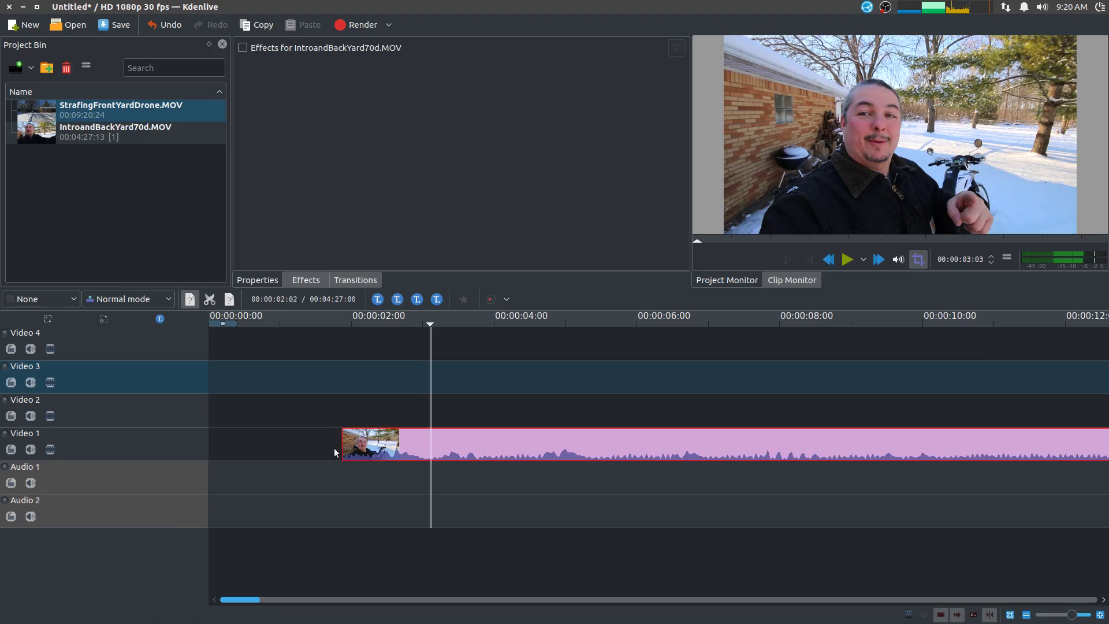
pyautogui.rightClick(258, 438)
pyautogui.click(273, 460)
pyautogui.click(354, 449)
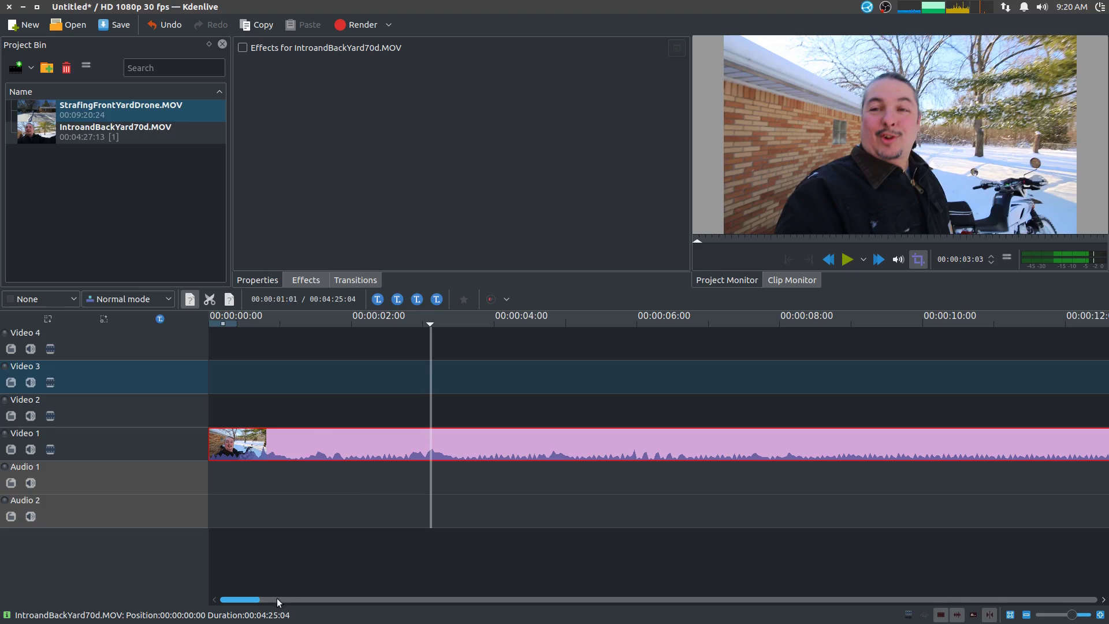
# Play the trimmed intro clip from its start and pause at 00:00:05:20
pyautogui.click(1026, 615)
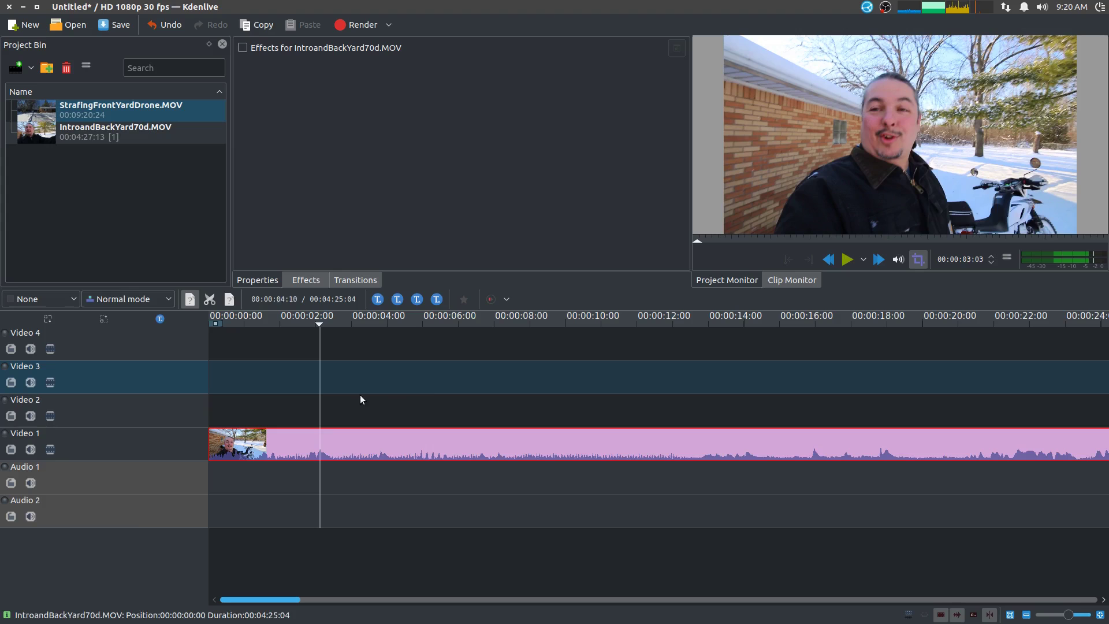
pyautogui.moveTo(320, 320); pyautogui.dragTo(134, 324)
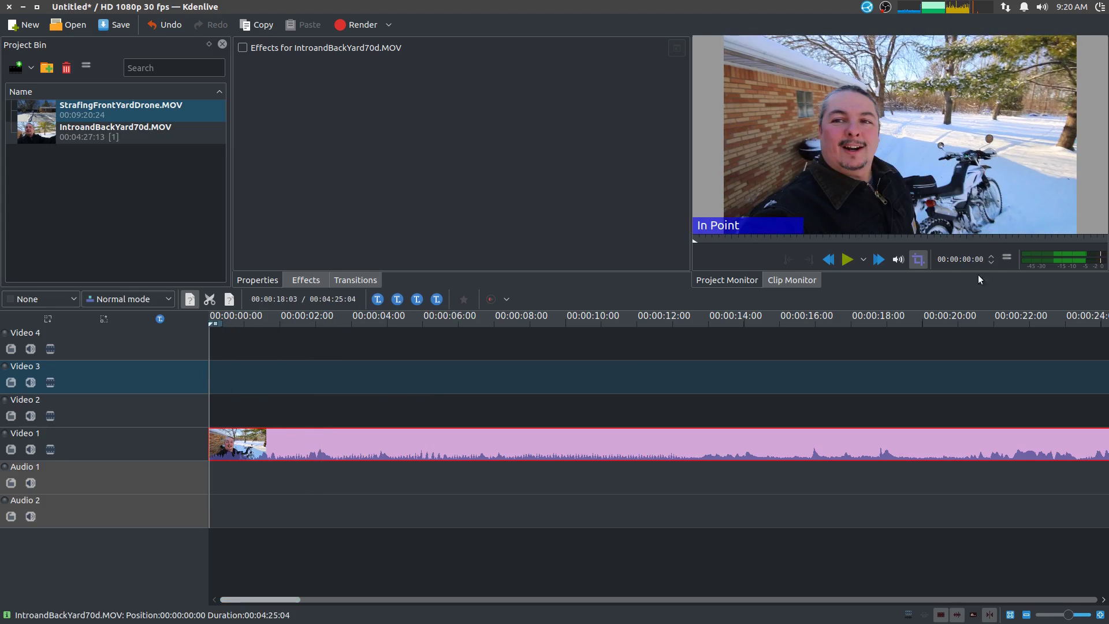
pyautogui.click(844, 263)
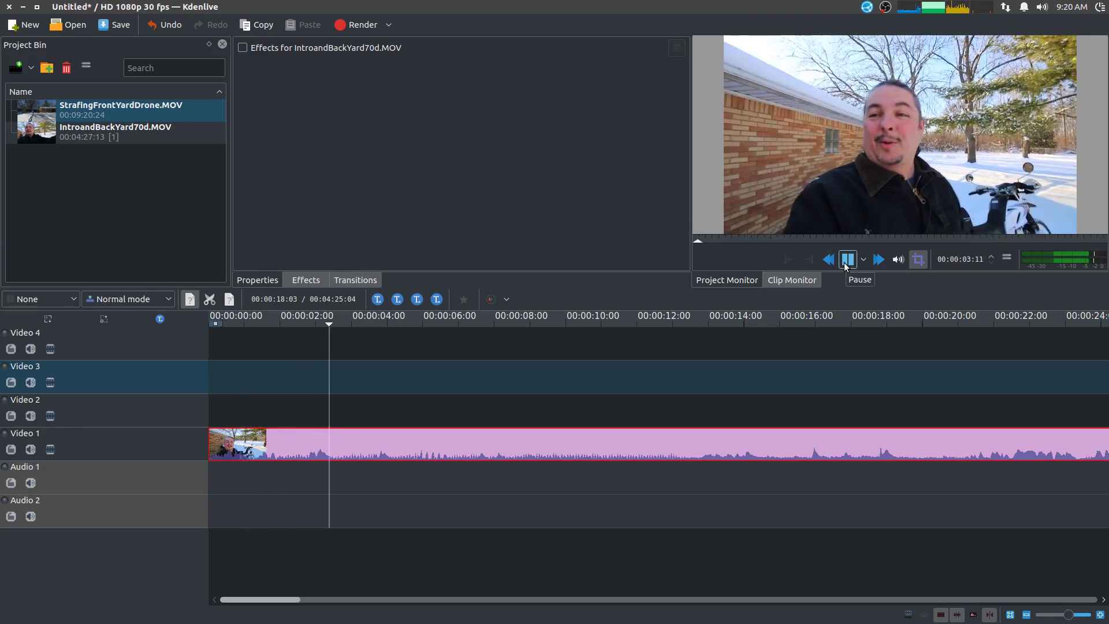
pyautogui.click(846, 261)
pyautogui.click(846, 262)
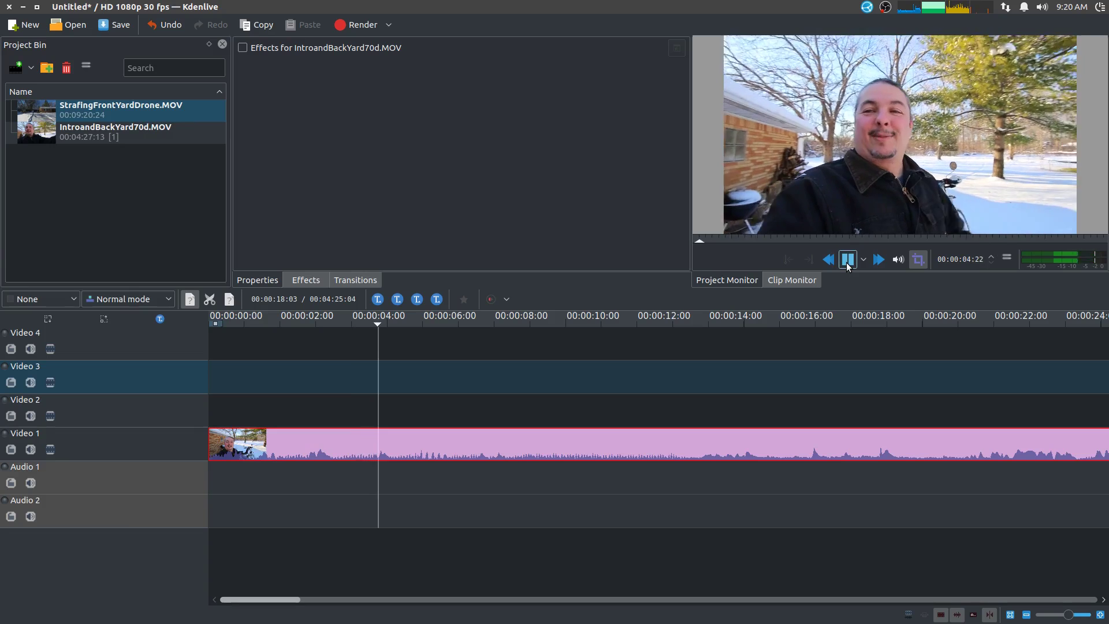
pyautogui.click(846, 261)
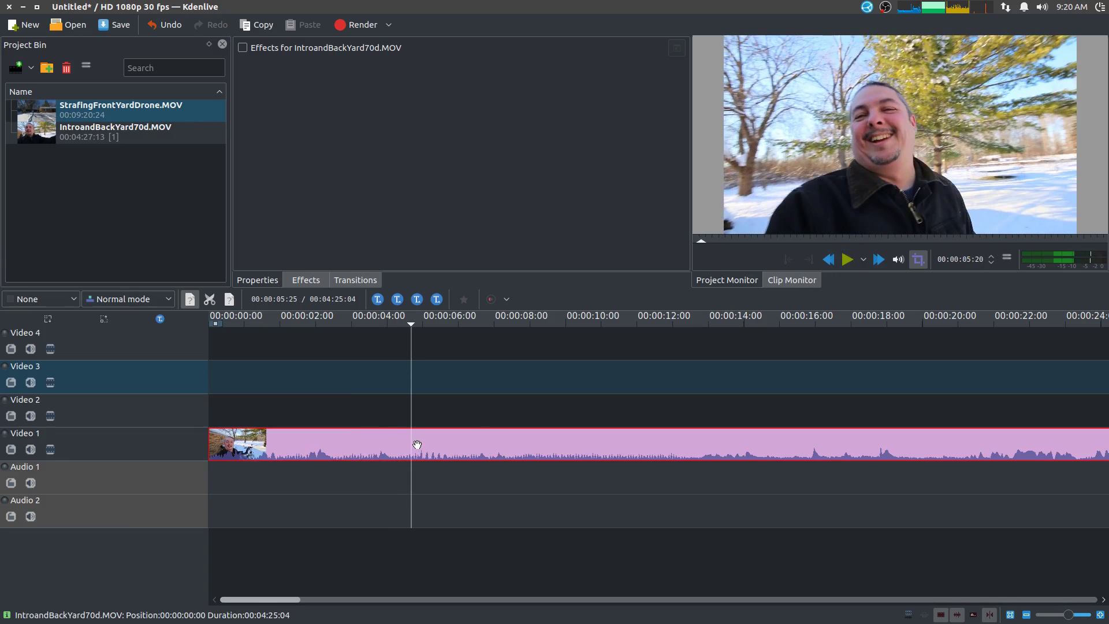
# Cut the intro clip at the playhead, at 00:00:05:19, with the razor tool and return to the selection tool
pyautogui.press('x')
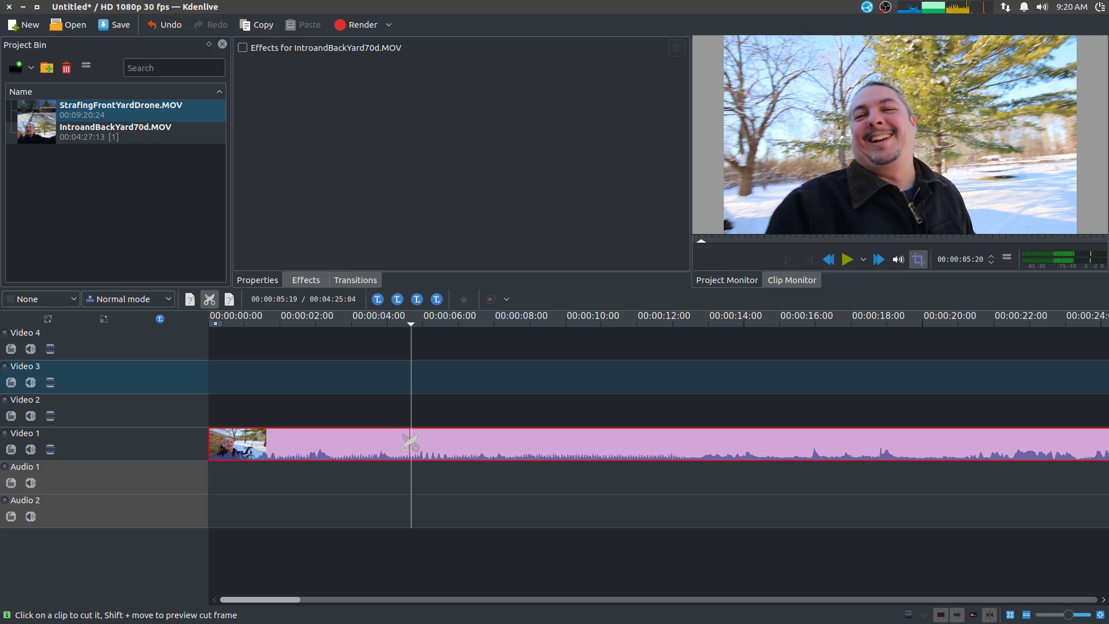
pyautogui.click(410, 444)
pyautogui.press('s')
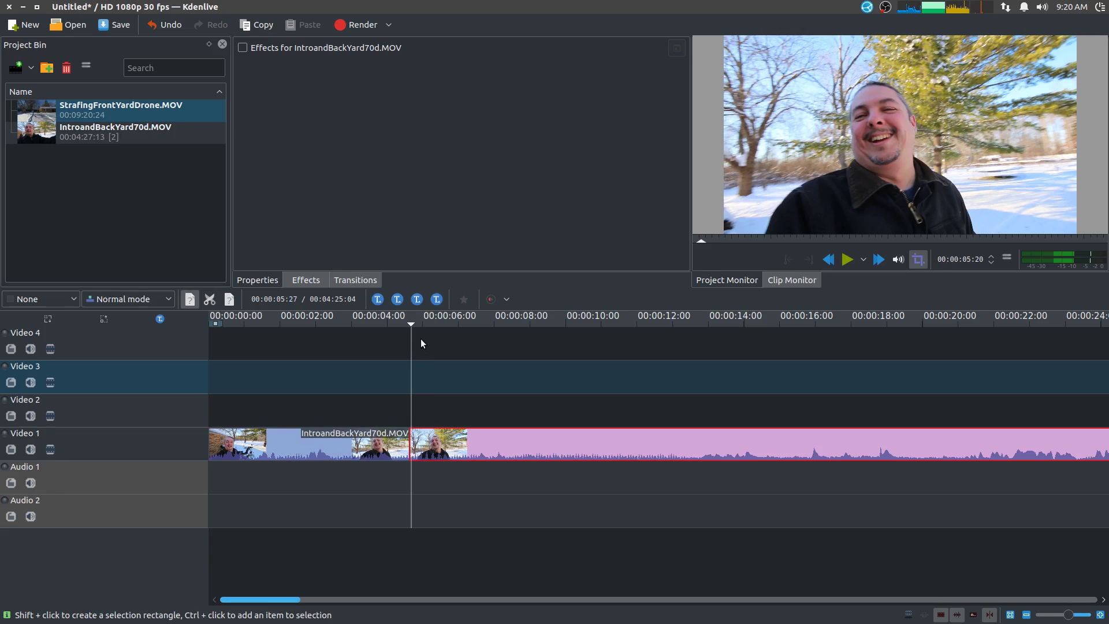
# Scrub ahead to 00:00:19:19 in the intro footage, show more of the timeline, and check the system sound volume
pyautogui.moveTo(410, 323); pyautogui.dragTo(909, 347)
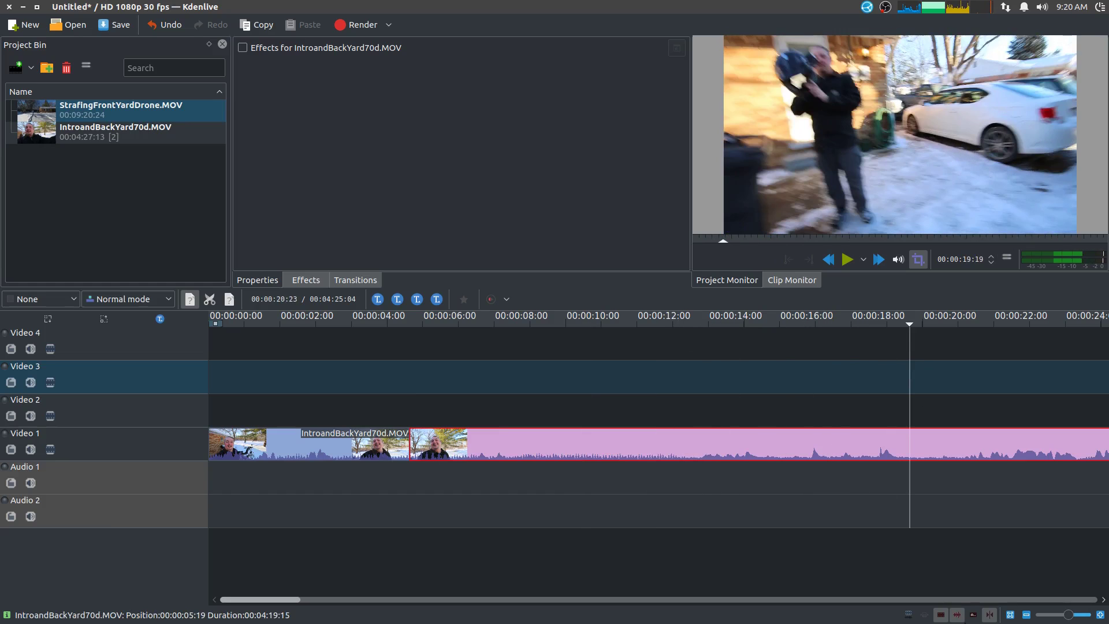
pyautogui.click(1026, 614)
pyautogui.click(1026, 614)
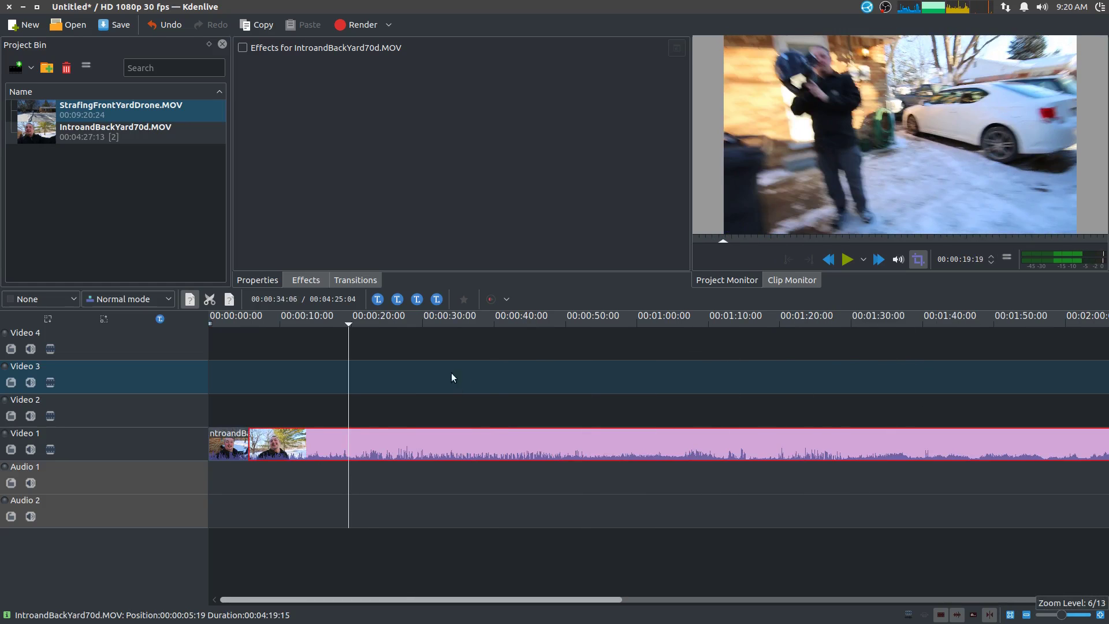
pyautogui.click(1043, 7)
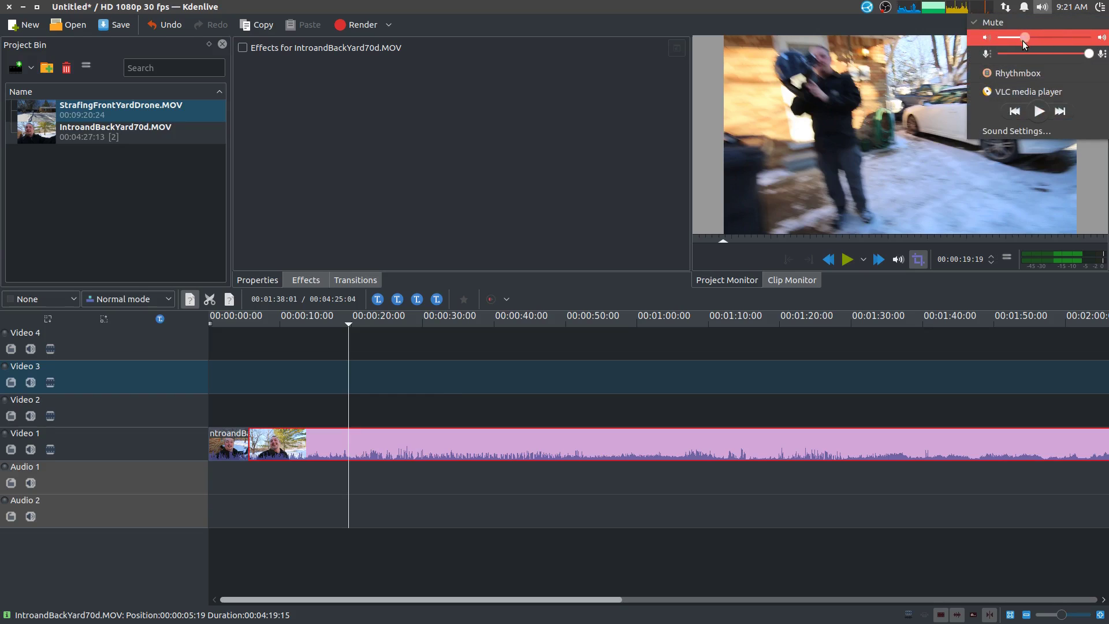
pyautogui.click(162, 478)
# Move the playhead to 00:01:36:01, cut the intro clip there, and select the long piece before the cut
pyautogui.moveTo(351, 323); pyautogui.dragTo(893, 507)
pyautogui.press('x')
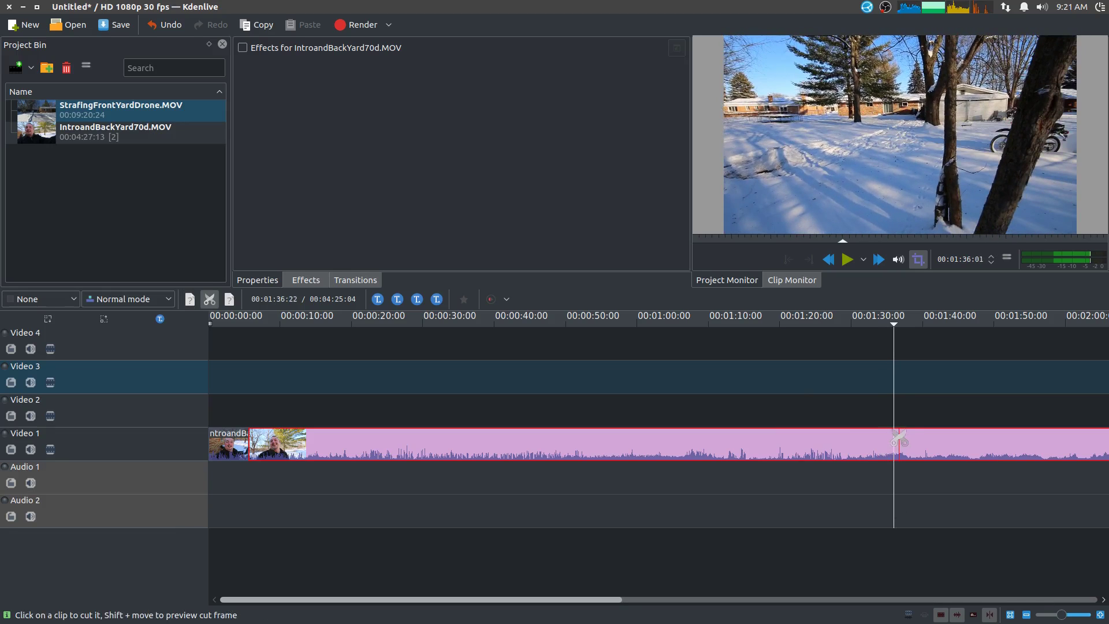
pyautogui.click(893, 440)
pyautogui.press('s')
pyautogui.click(578, 447)
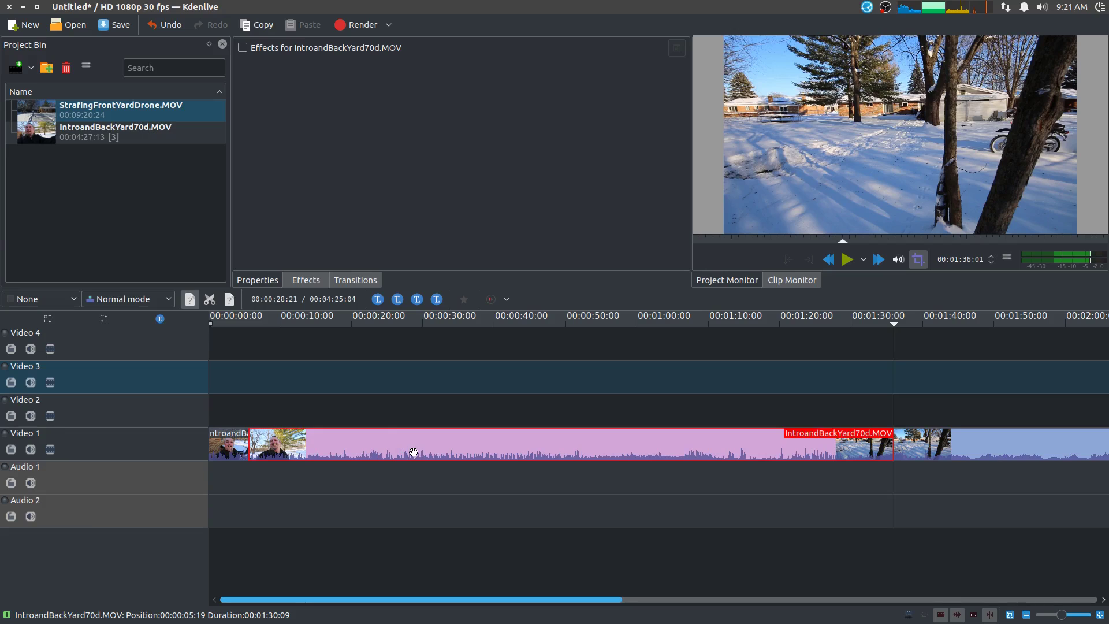
# Try isolating a section 00:00:19:29 long from 00:00:36:12 in the long intro piece with two cuts, and undo both cuts
pyautogui.press('x')
pyautogui.click(468, 444)
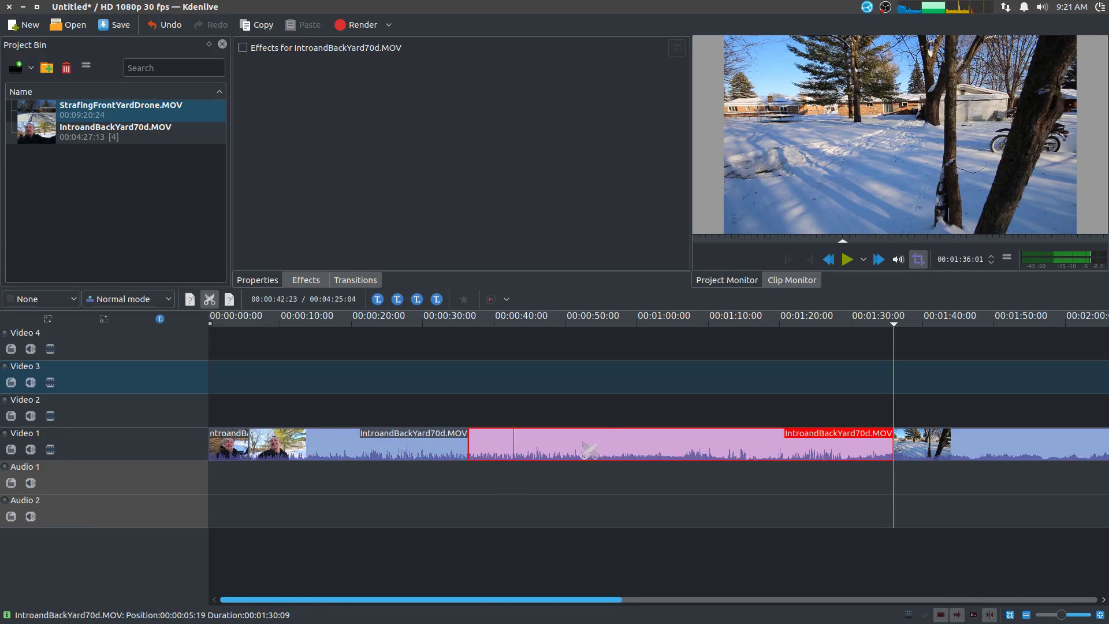
pyautogui.click(610, 445)
pyautogui.press('s')
pyautogui.click(561, 444)
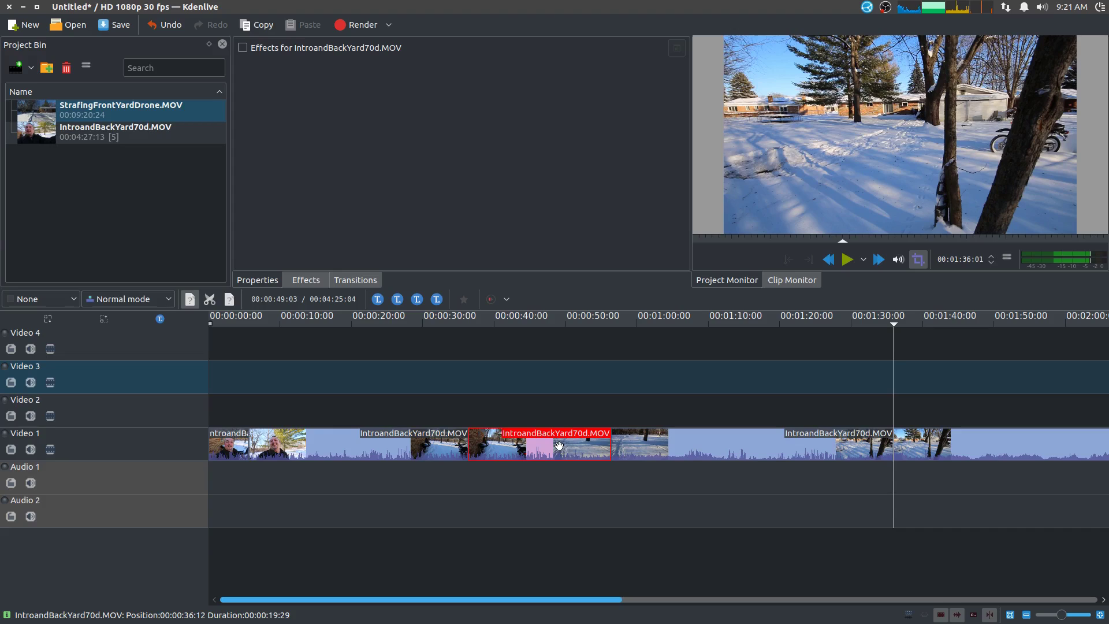
pyautogui.hotkey('ctrl', 'z')
pyautogui.hotkey('ctrl', 'z')
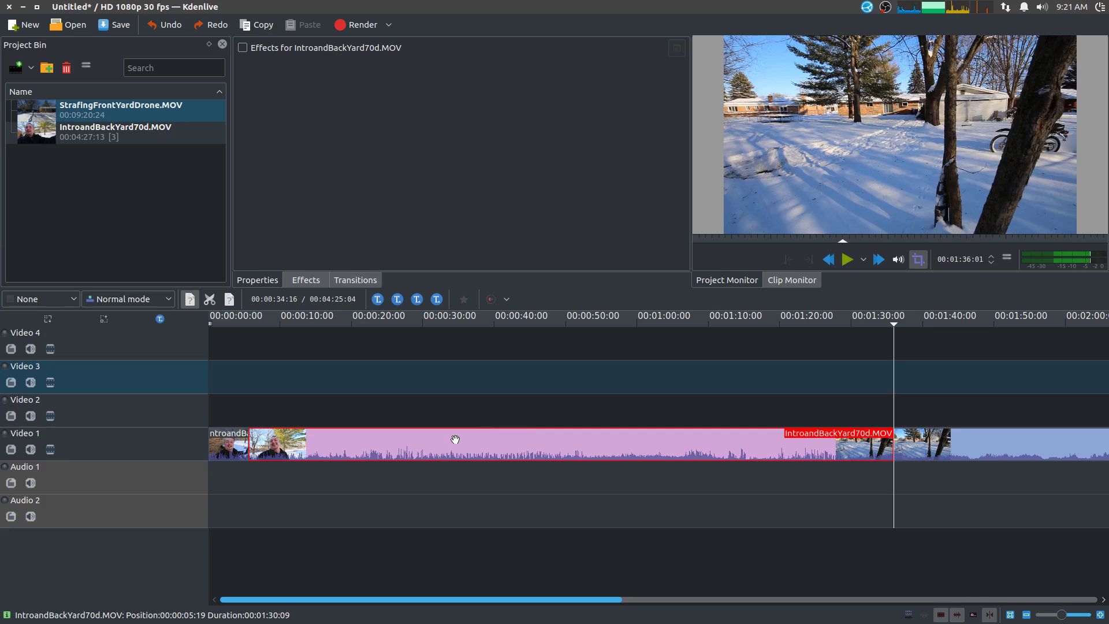
# Delete the selected long intro piece and remove the empty space it leaves on Video 1
pyautogui.click(77, 8)
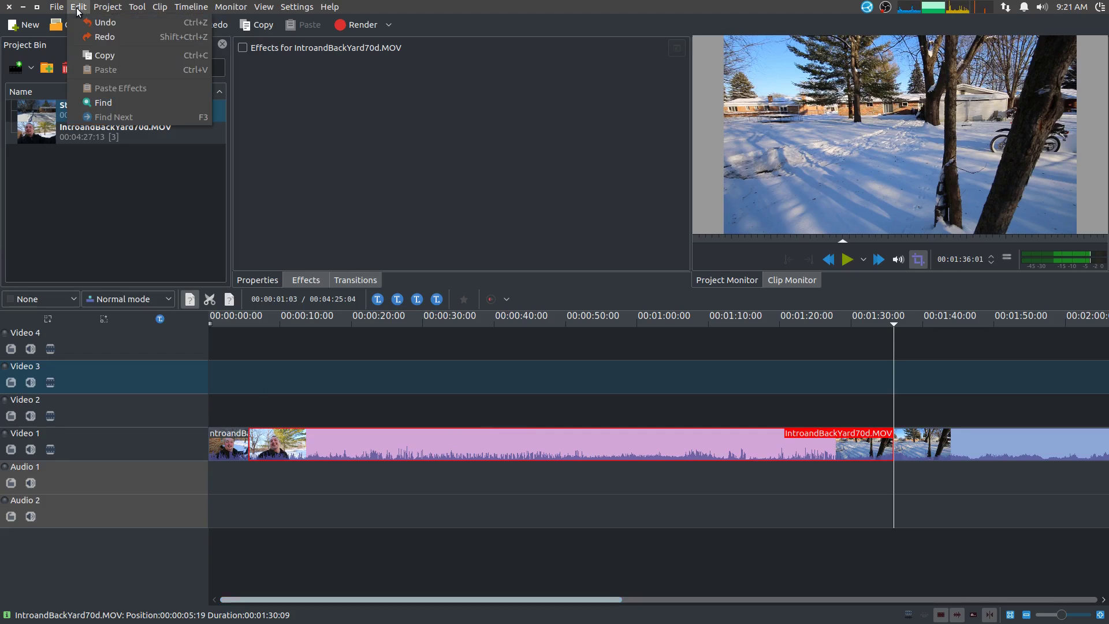
pyautogui.press('Escape')
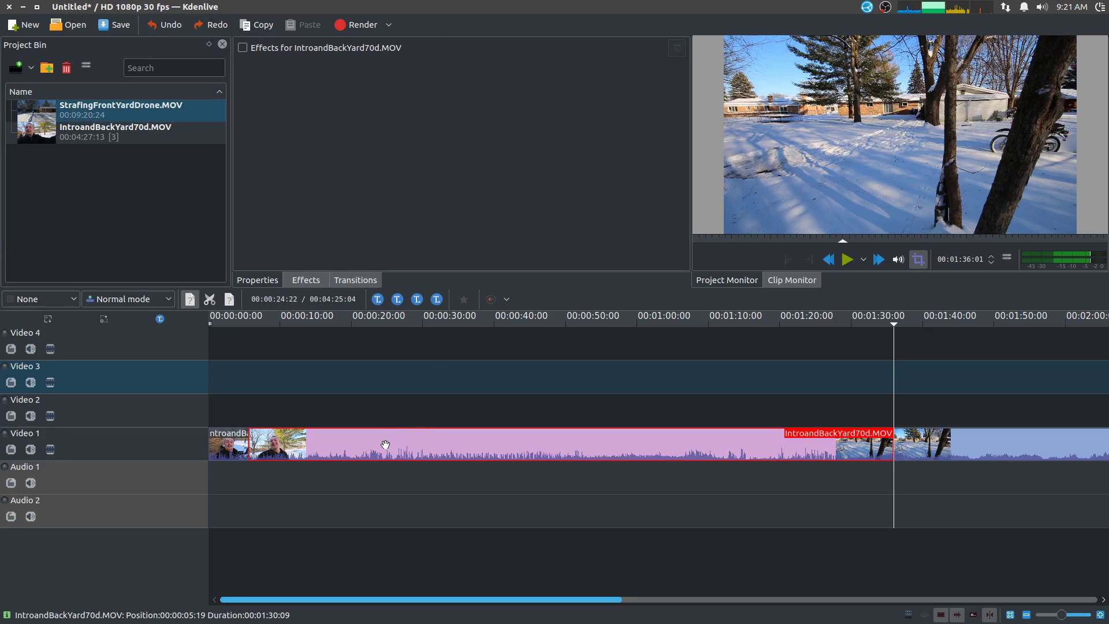
pyautogui.press('Delete')
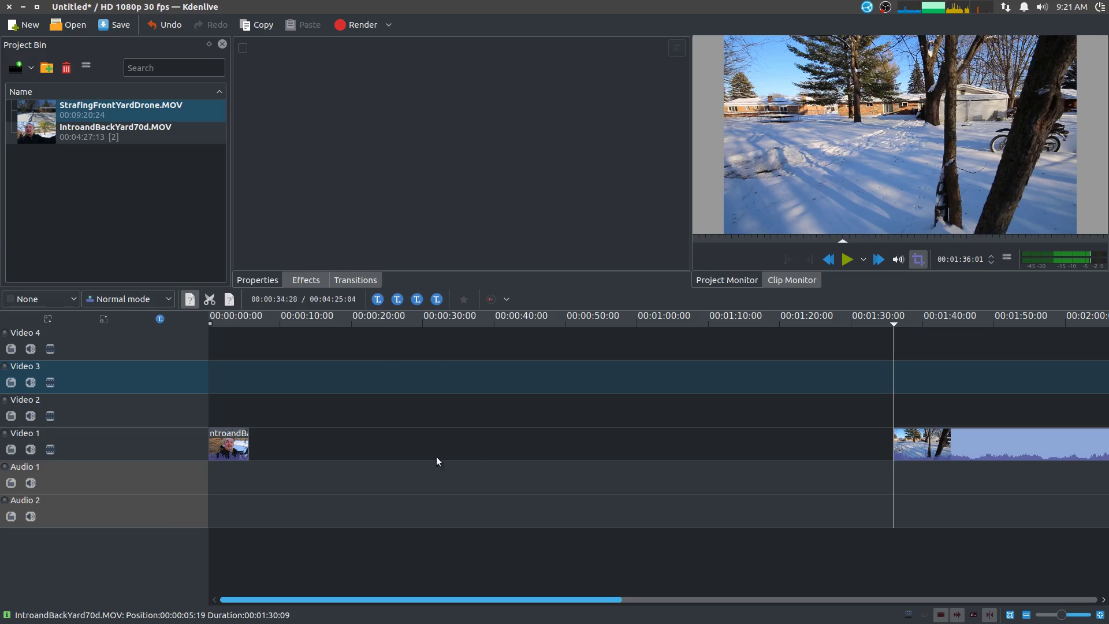
pyautogui.click(384, 446)
pyautogui.rightClick(384, 446)
pyautogui.click(456, 469)
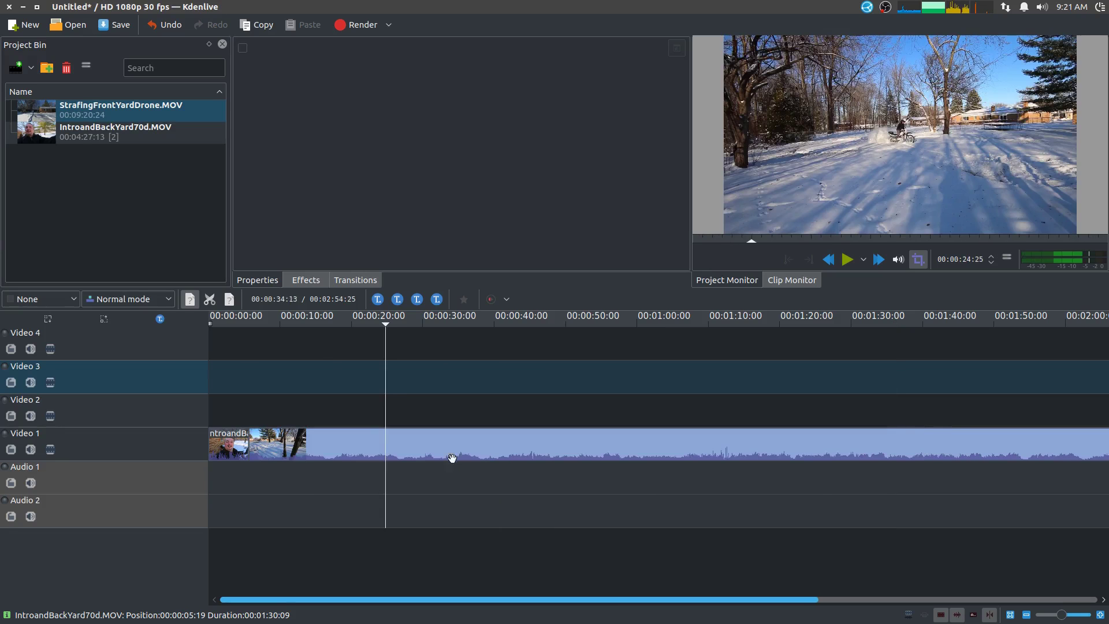
# Play the joined clips from the start and try to cut the riding clip at 00:00:10:17
pyautogui.moveTo(285, 325); pyautogui.dragTo(203, 321)
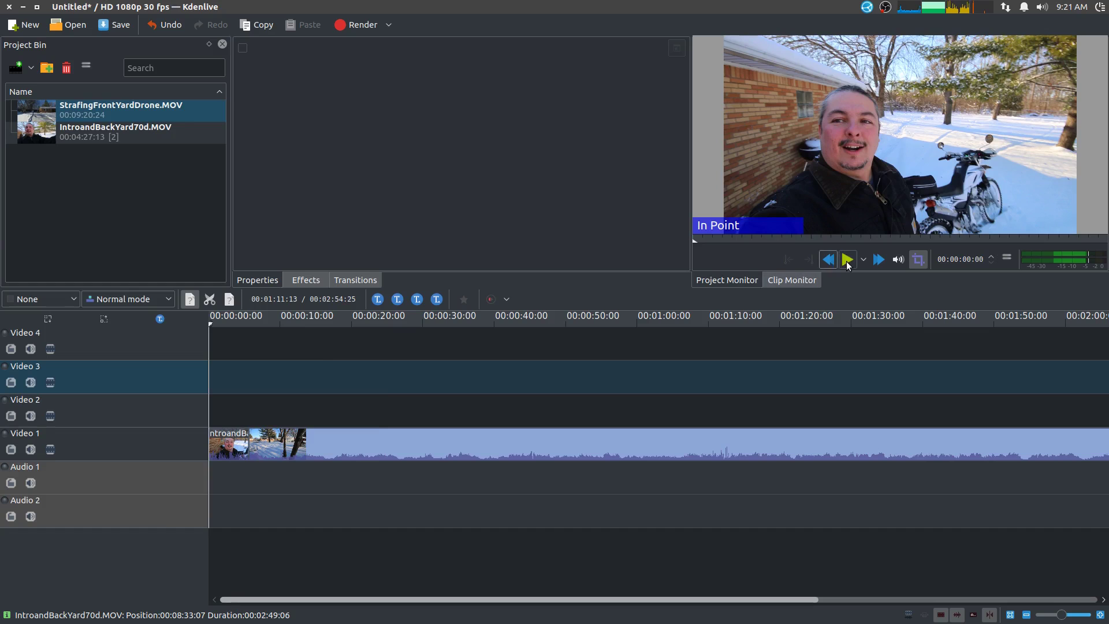
pyautogui.click(847, 259)
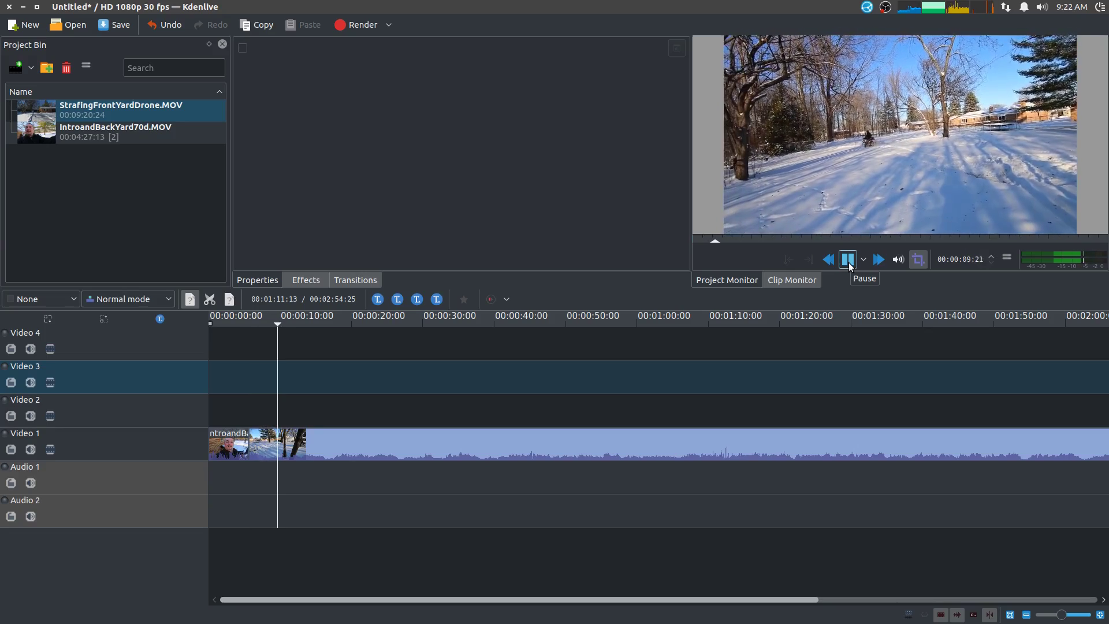
pyautogui.click(848, 259)
pyautogui.press('x')
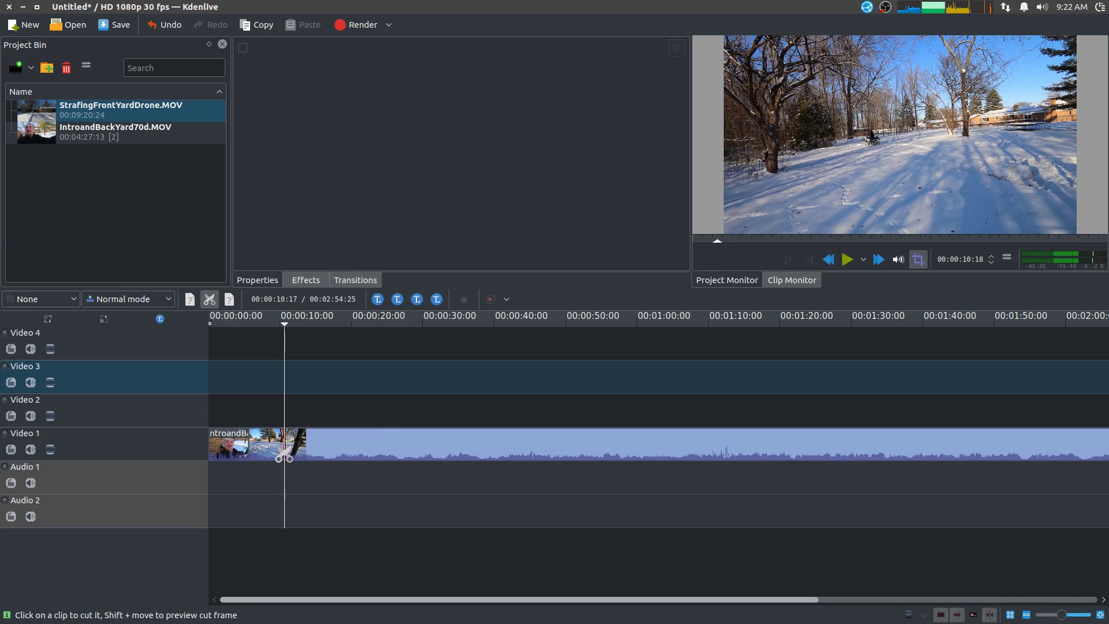
pyautogui.click(284, 455)
pyautogui.press('s')
# Cut the riding clip on Video 1 at 00:00:12:13 and move the remaining piece to start at 00:00:20:13
pyautogui.moveTo(283, 345); pyautogui.dragTo(295, 350)
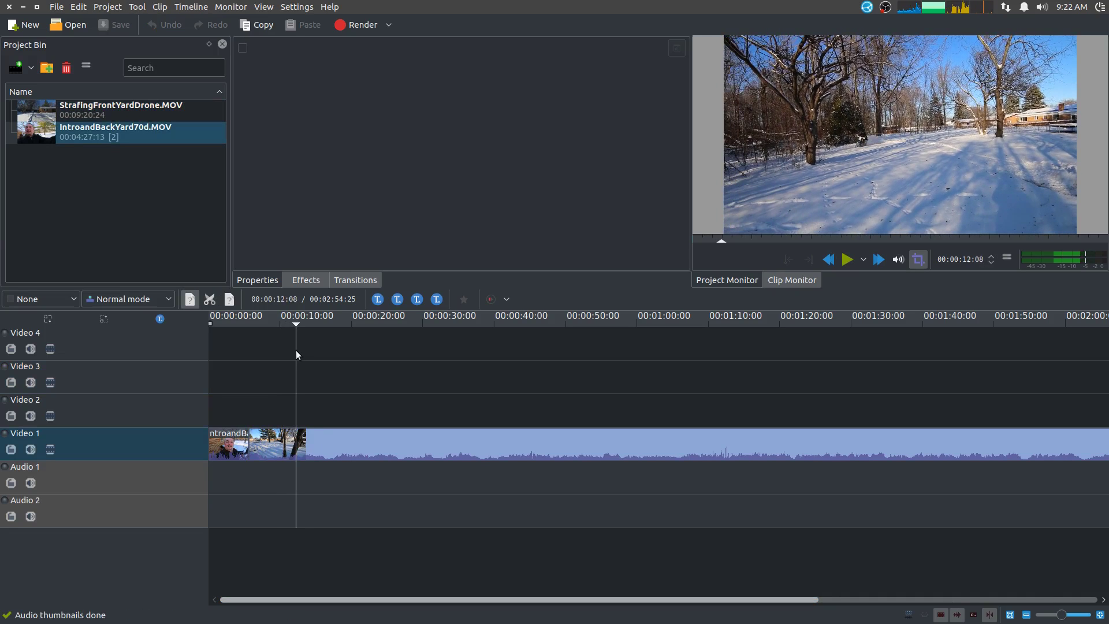
pyautogui.press('x')
pyautogui.click(297, 448)
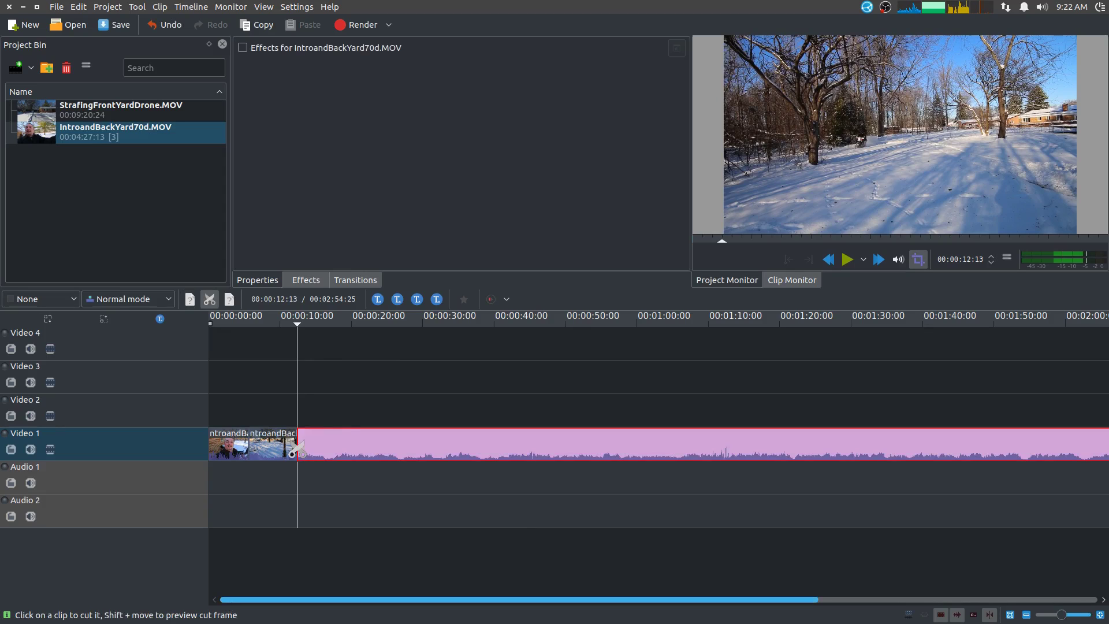
pyautogui.press('s')
pyautogui.moveTo(324, 448); pyautogui.dragTo(381, 448)
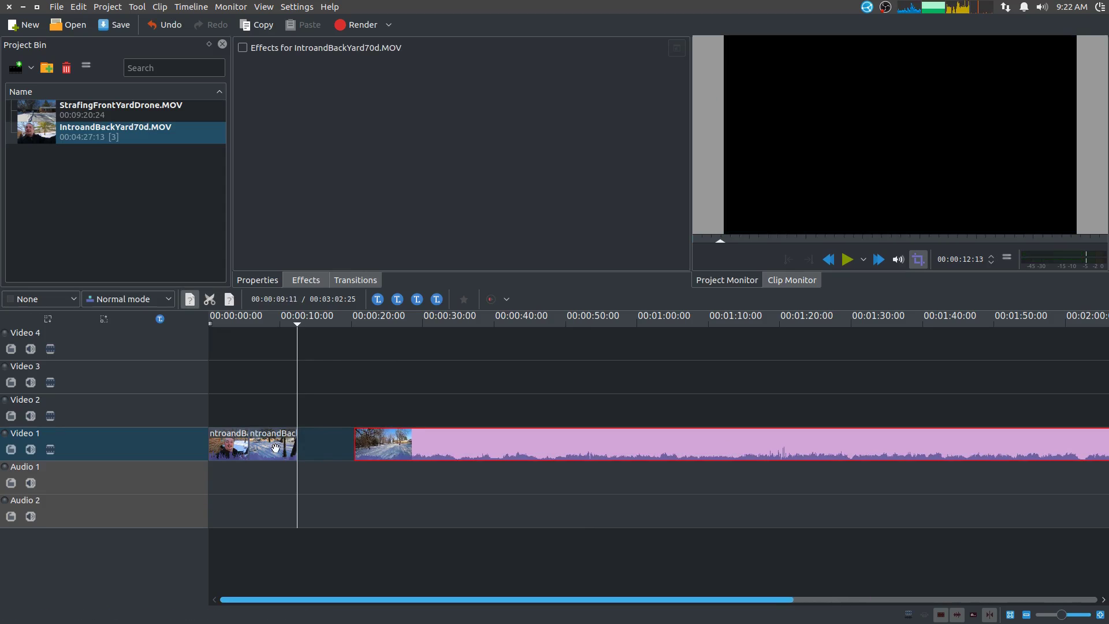
# Play the join between the talking intro and the riding clip from 00:00:04:13
pyautogui.click(275, 343)
pyautogui.moveTo(252, 325); pyautogui.dragTo(241, 324)
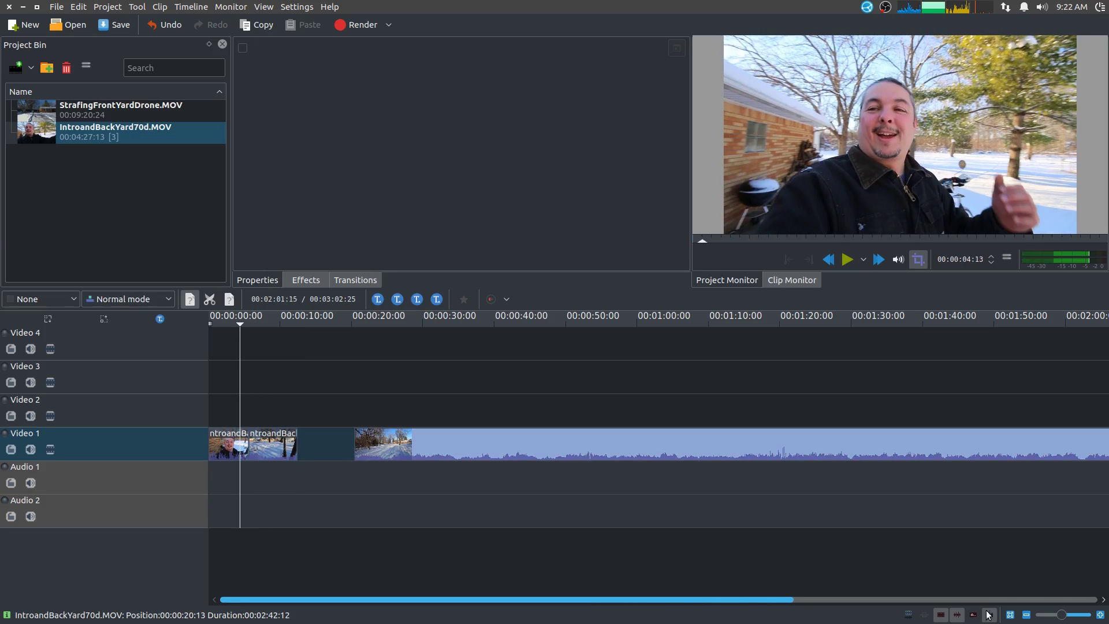
pyautogui.click(848, 259)
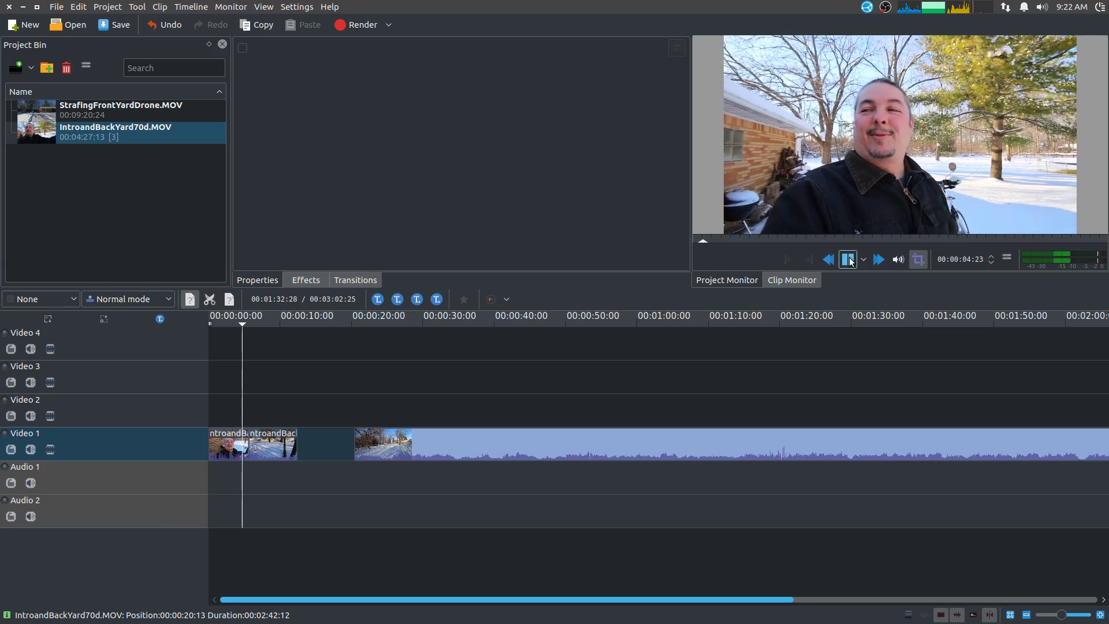
pyautogui.click(848, 259)
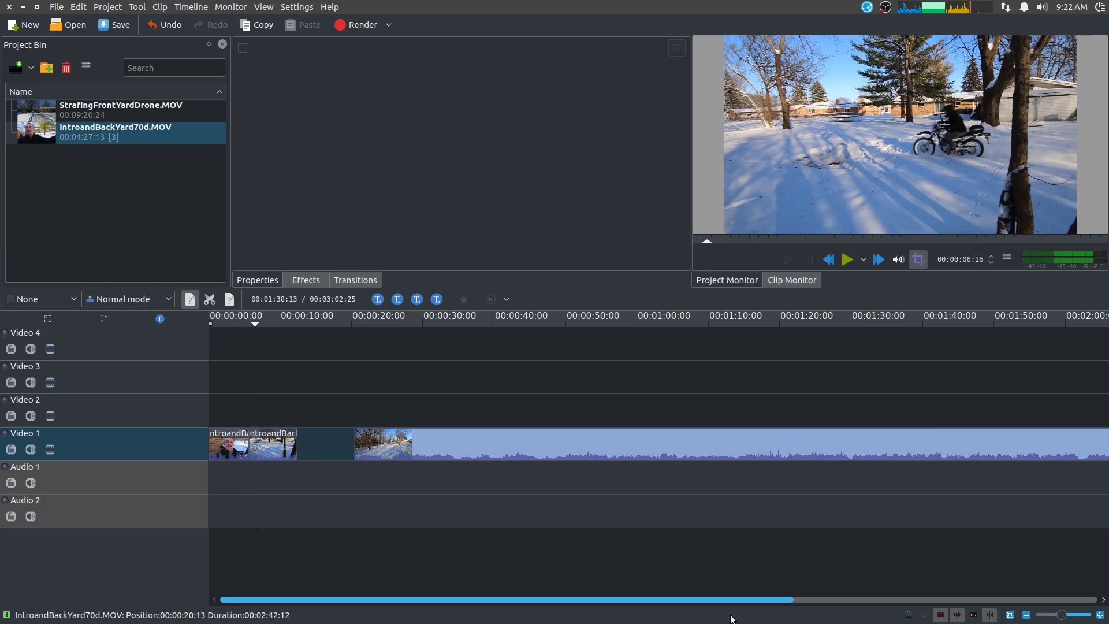
# Move the short riding clip to Video 2 at 00:00:05:13, overlapping the intro's end, and add a Dissolve transition over the overlap
pyautogui.click(1100, 615)
pyautogui.moveTo(662, 445); pyautogui.dragTo(650, 425)
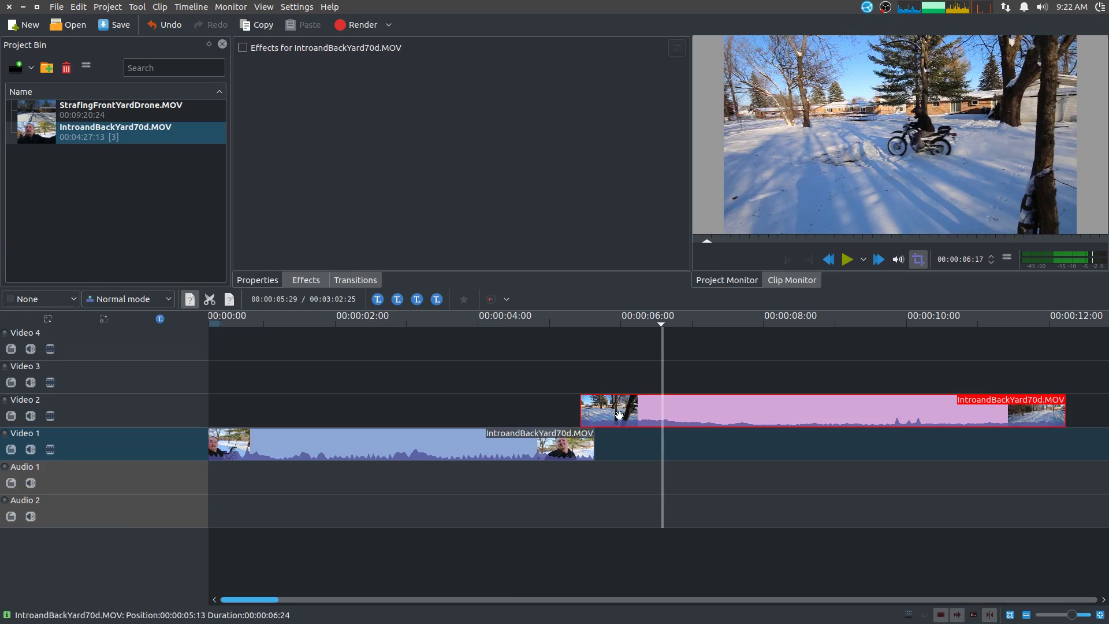
pyautogui.moveTo(587, 323); pyautogui.dragTo(569, 368)
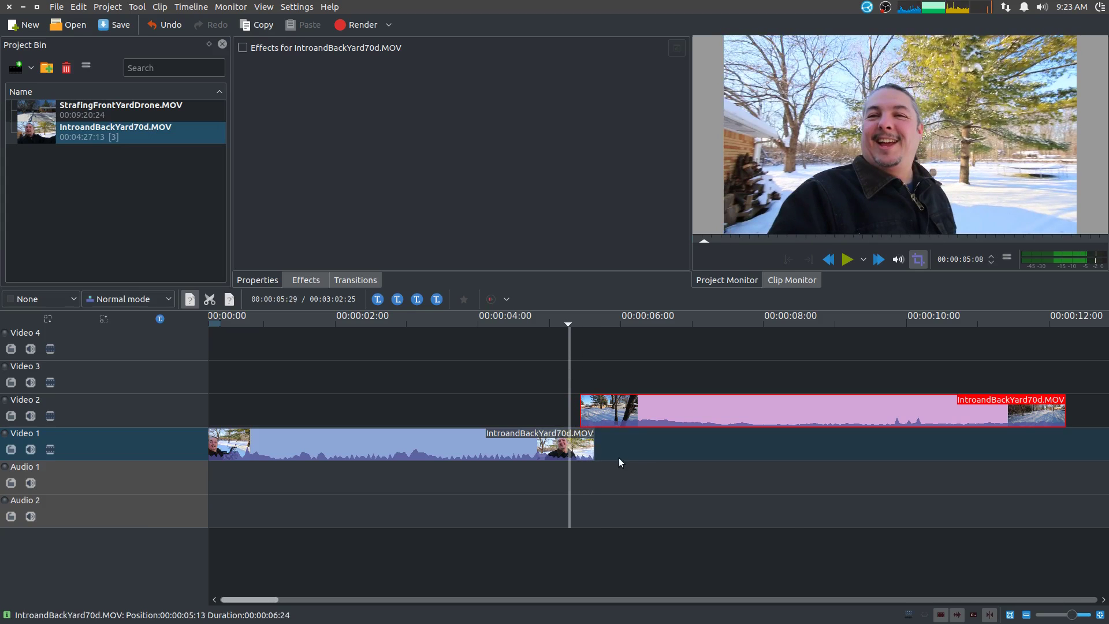
pyautogui.click(1100, 614)
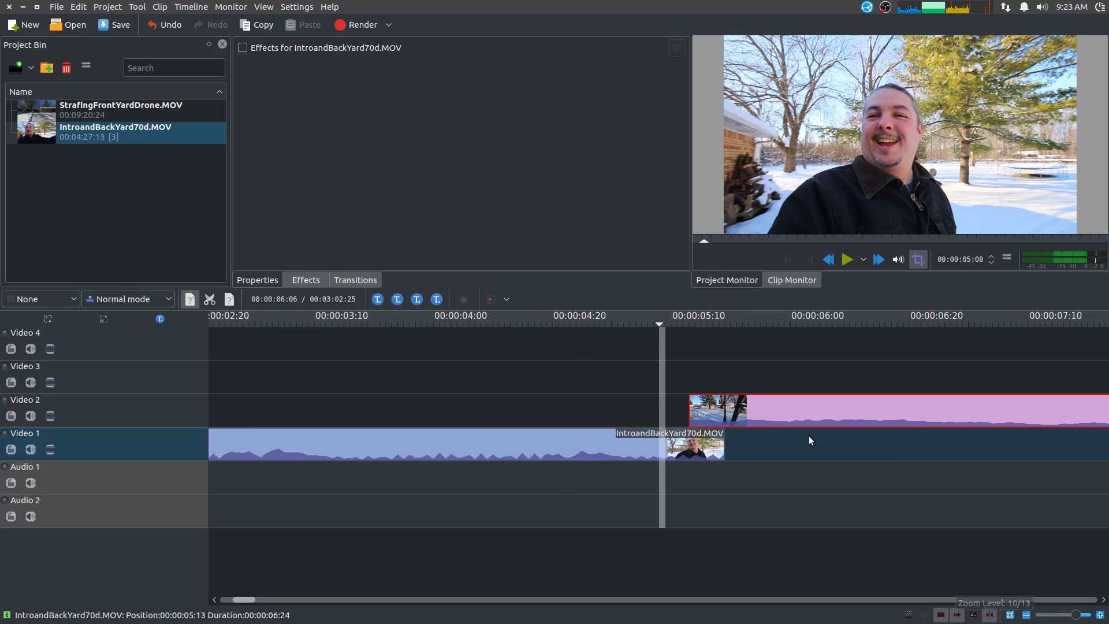
pyautogui.click(692, 427)
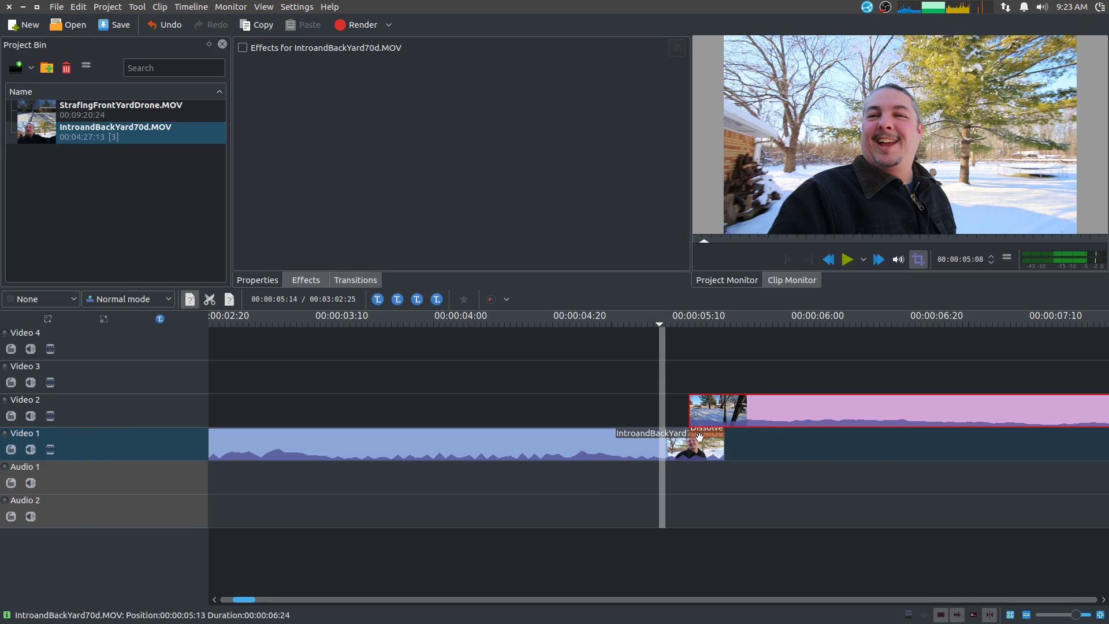
# Look through the list of available transitions and open the settings of the Dissolve between the two clips
pyautogui.click(355, 280)
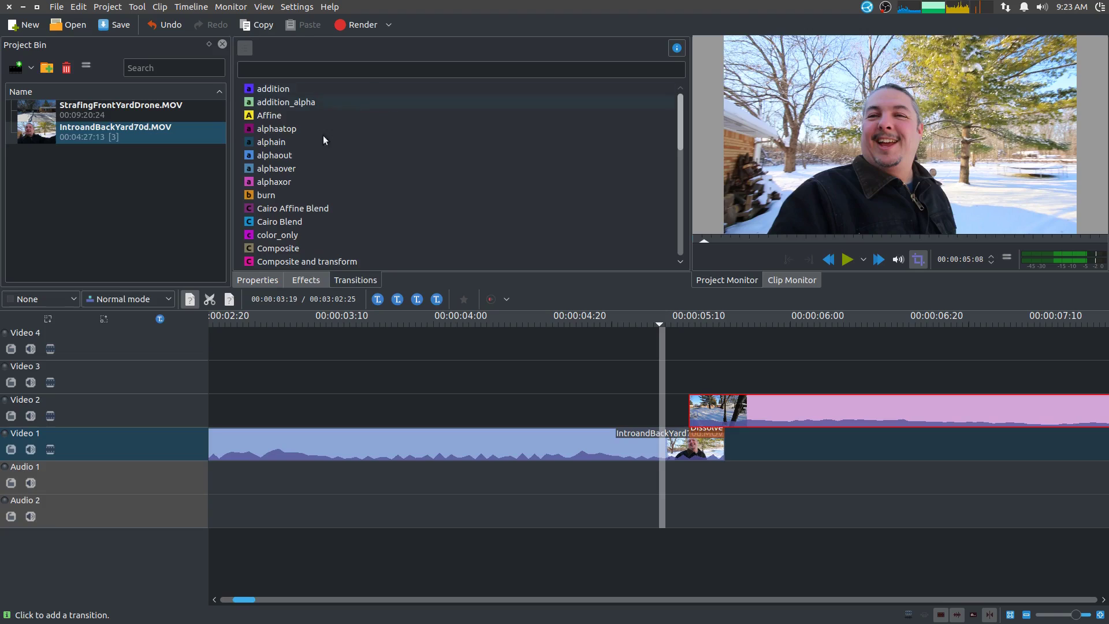
pyautogui.scroll(-8, 309, 157)
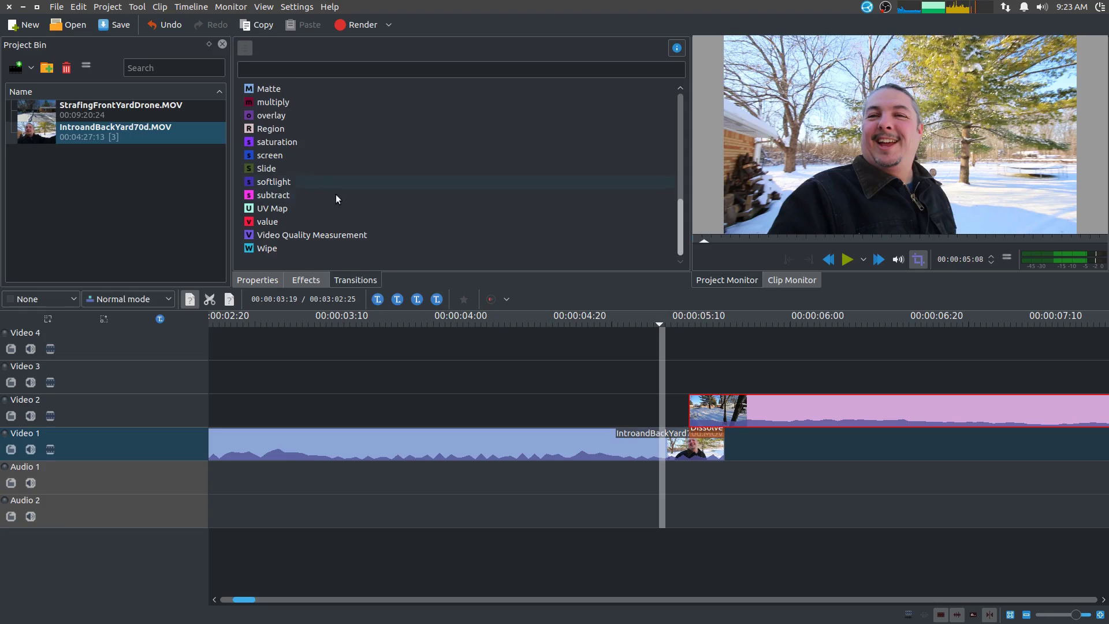
pyautogui.scroll(8, 402, 235)
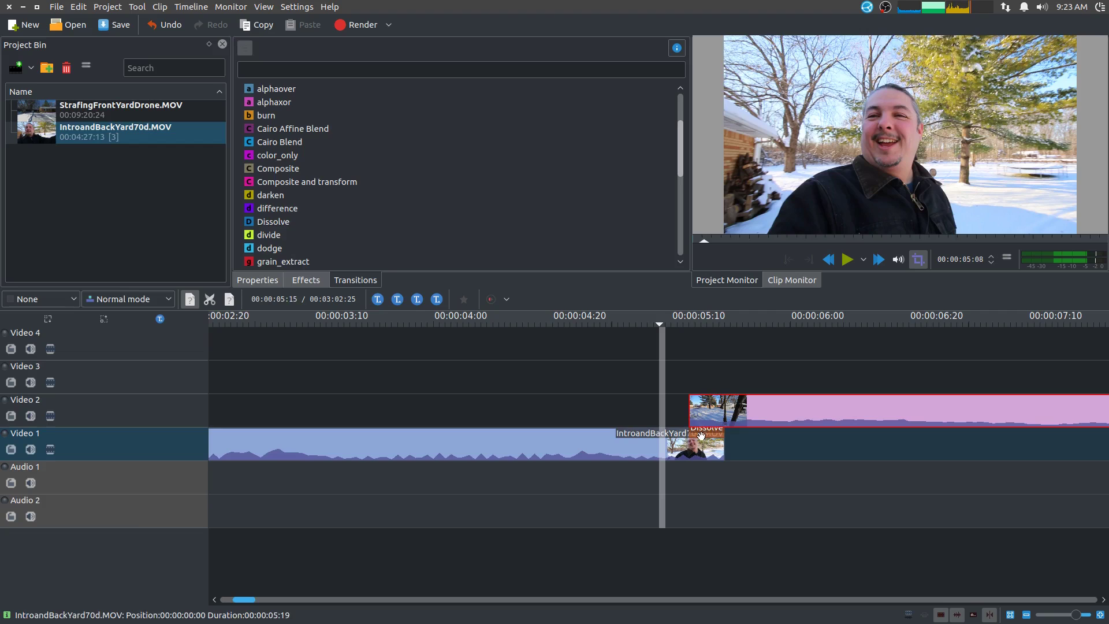
pyautogui.click(701, 433)
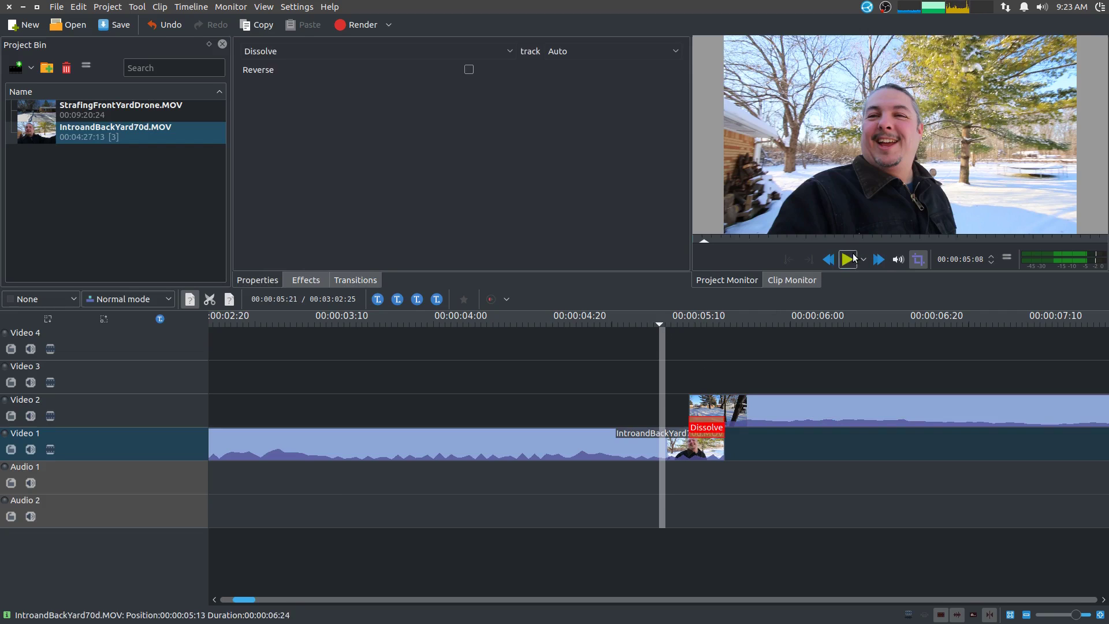
# Play the overlap of the two clips repeatedly from just before it to review the Dissolve
pyautogui.click(853, 258)
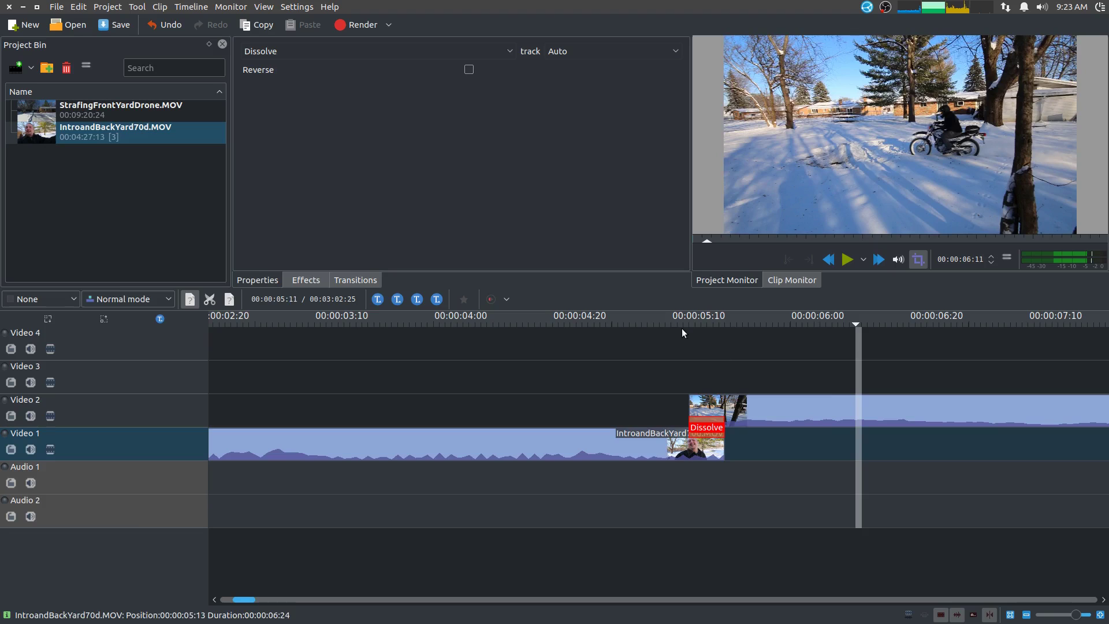
pyautogui.click(681, 327)
pyautogui.click(847, 259)
pyautogui.click(847, 259)
pyautogui.click(682, 326)
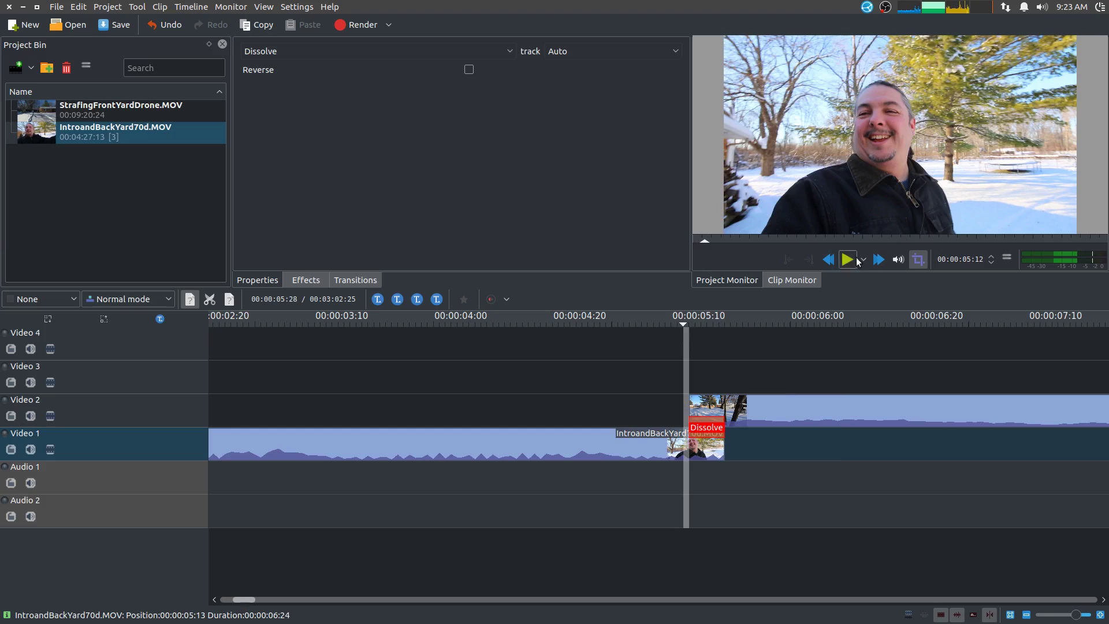
pyautogui.click(847, 259)
# Move the riding clip slightly earlier, extend the Dissolve to 00:00:00:13 to cover the overlap, and preview it
pyautogui.moveTo(800, 405); pyautogui.dragTo(754, 406)
pyautogui.moveTo(691, 433); pyautogui.dragTo(654, 434)
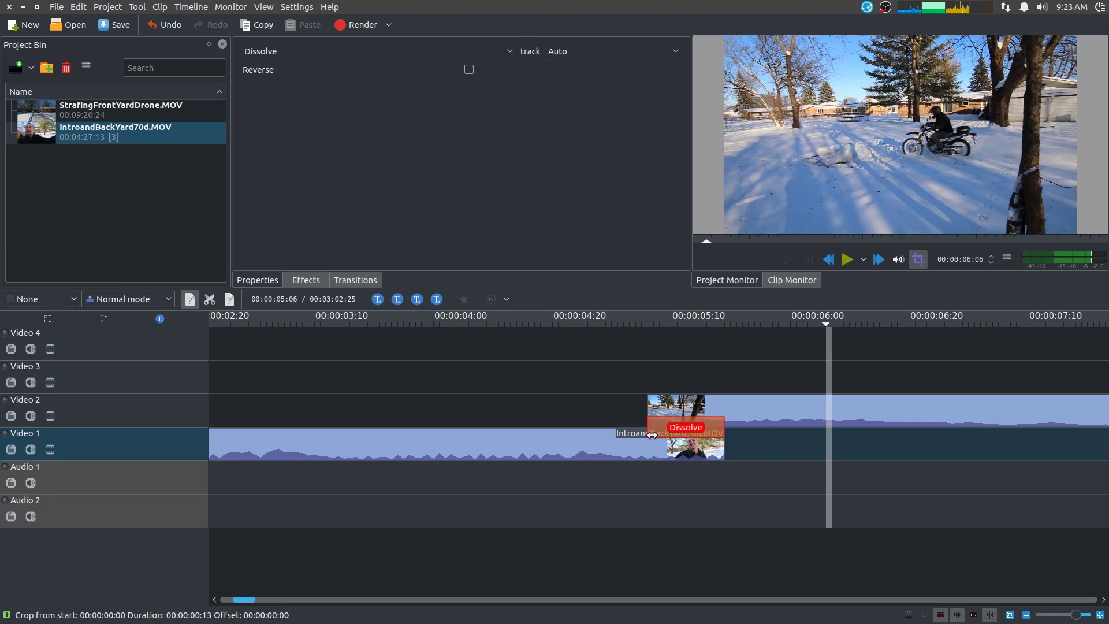
pyautogui.click(644, 322)
pyautogui.click(853, 261)
pyautogui.click(853, 261)
# Move the riding clip back to 00:00:04:07, extend the Dissolve to 00:00:01:12, and play the longer transition
pyautogui.moveTo(805, 416); pyautogui.dragTo(477, 430)
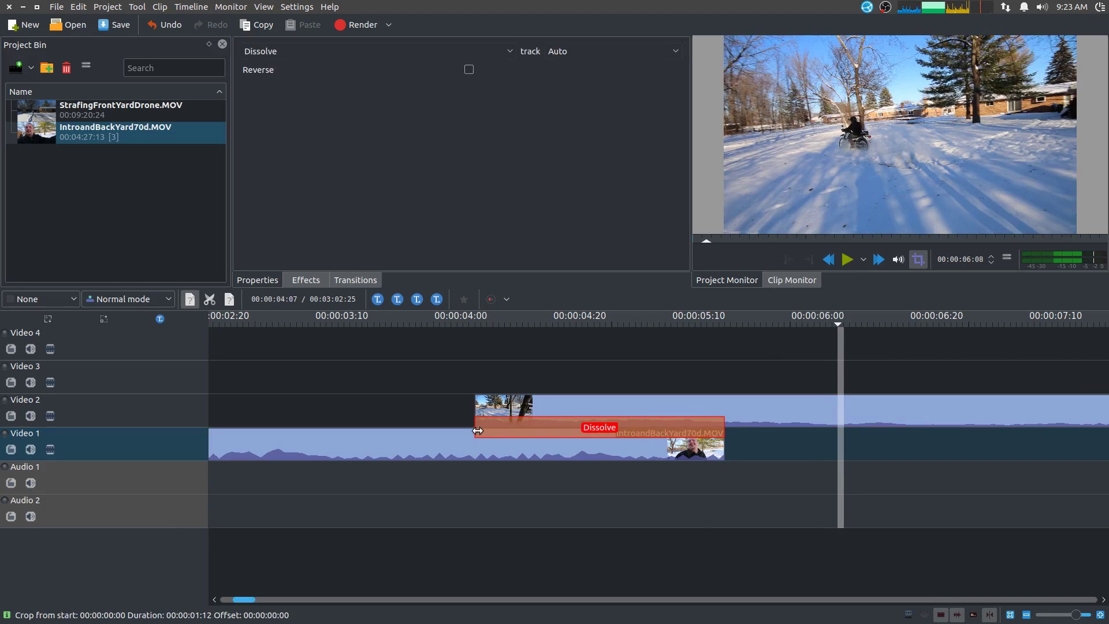
pyautogui.click(451, 322)
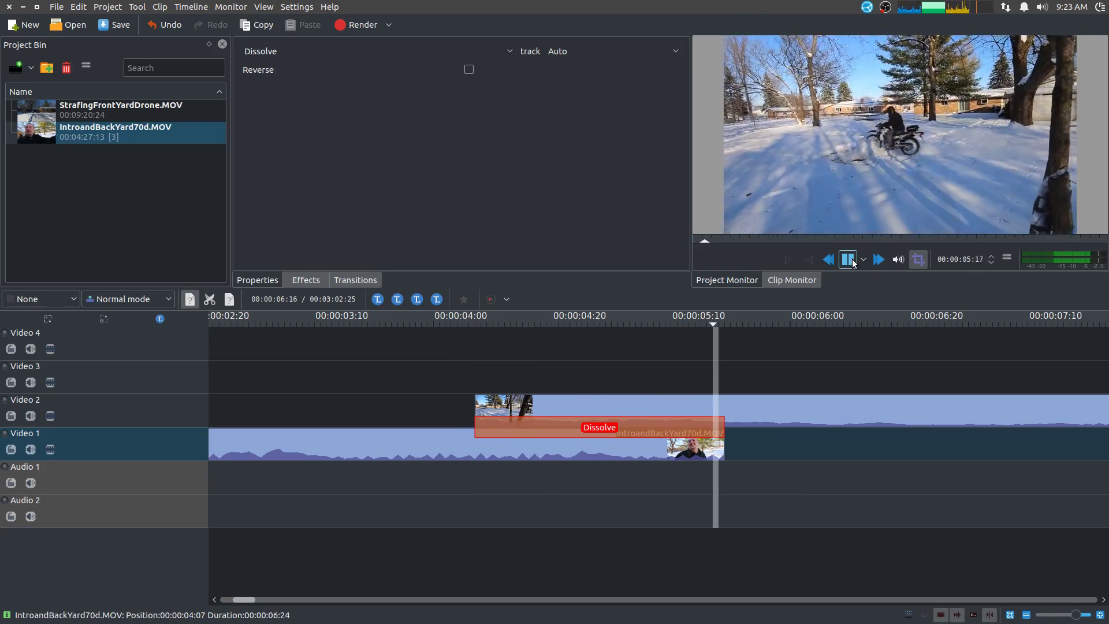
pyautogui.click(848, 259)
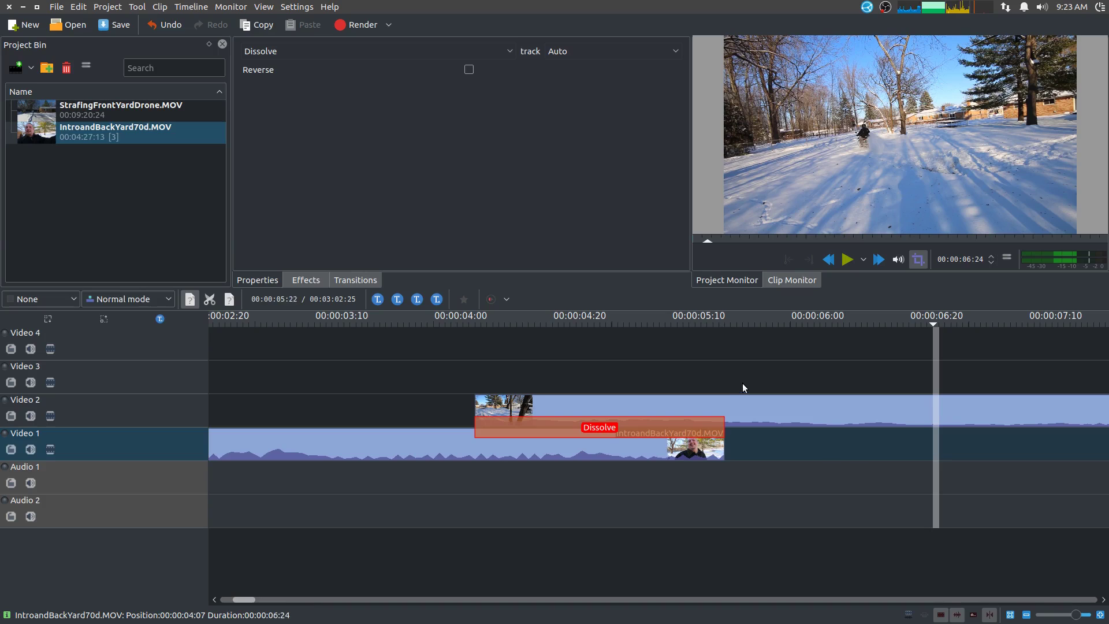
# Move the riding clip on Video 2 to 00:00:05:02 and shorten the Dissolve to match its overlap with the intro
pyautogui.moveTo(738, 401); pyautogui.dragTo(886, 403)
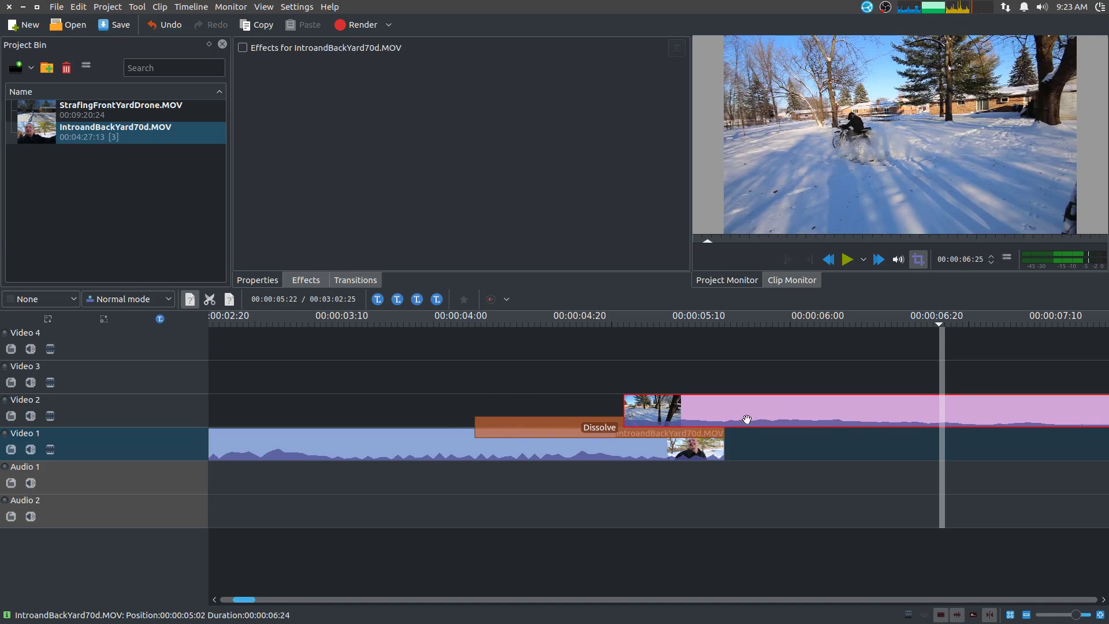
pyautogui.moveTo(476, 427); pyautogui.dragTo(623, 422)
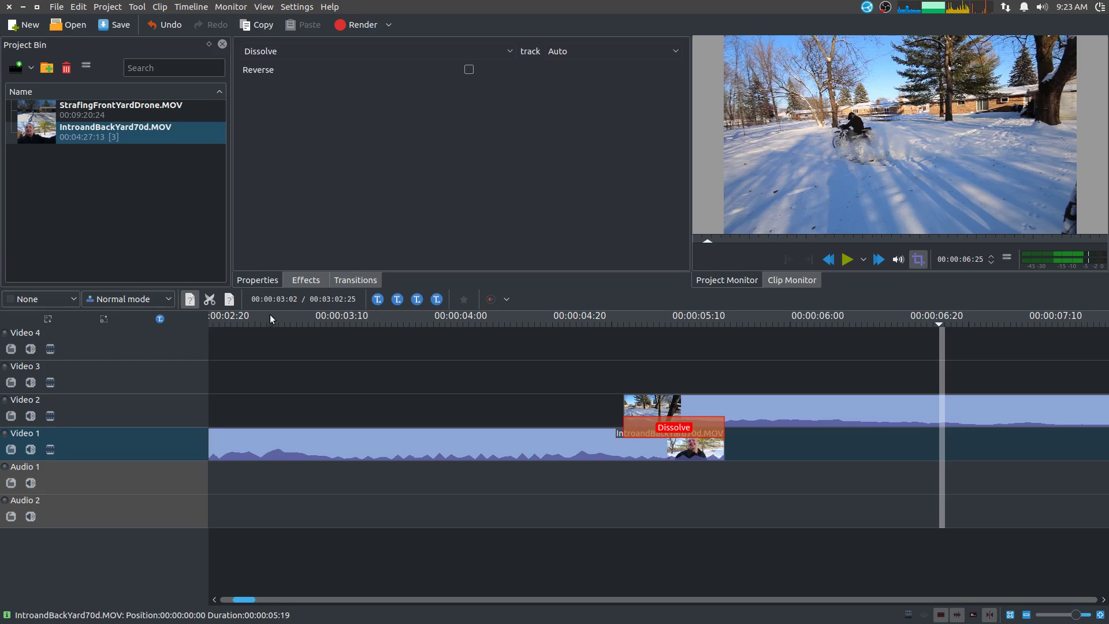
pyautogui.click(289, 285)
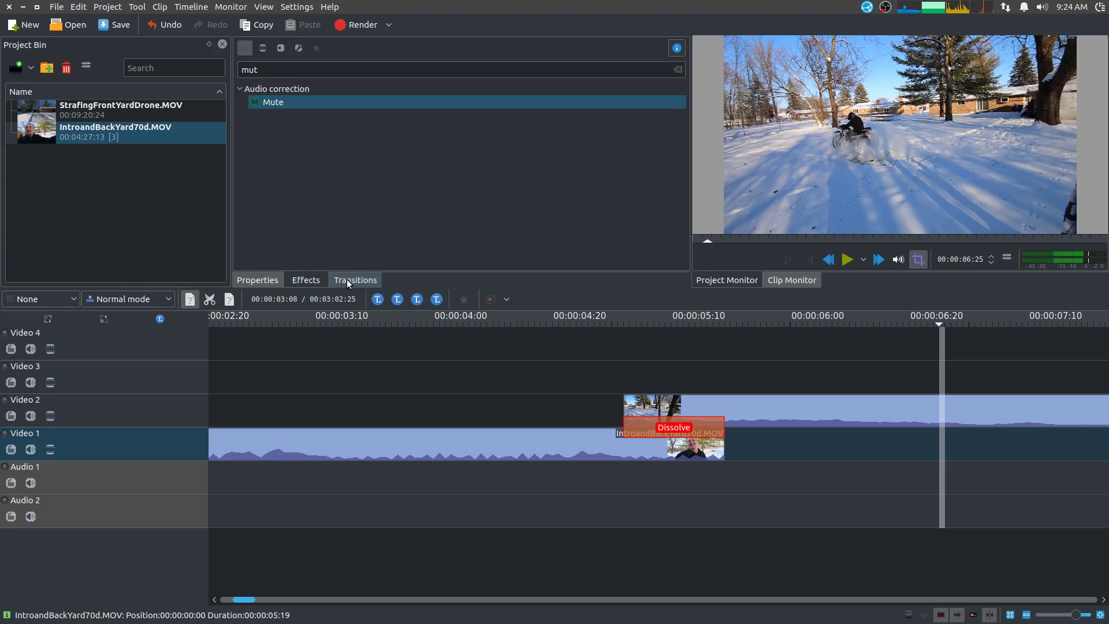
pyautogui.click(346, 279)
pyautogui.click(672, 433)
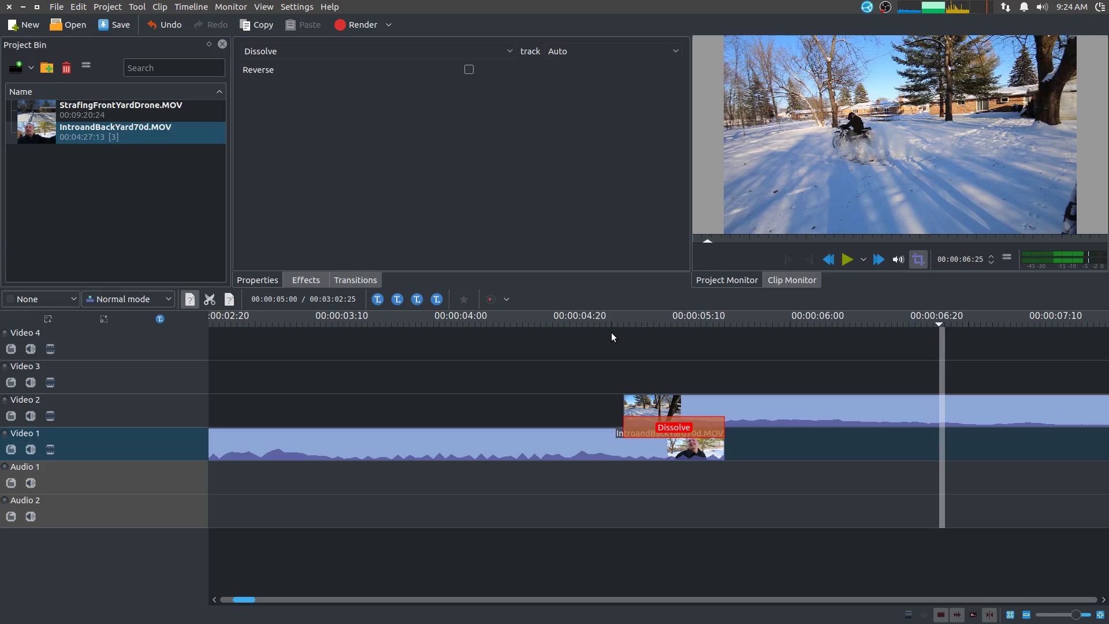
# Play the timeline from 00:00:04:27 through the Dissolve and on towards the end of the riding clip
pyautogui.moveTo(609, 331); pyautogui.dragTo(597, 353)
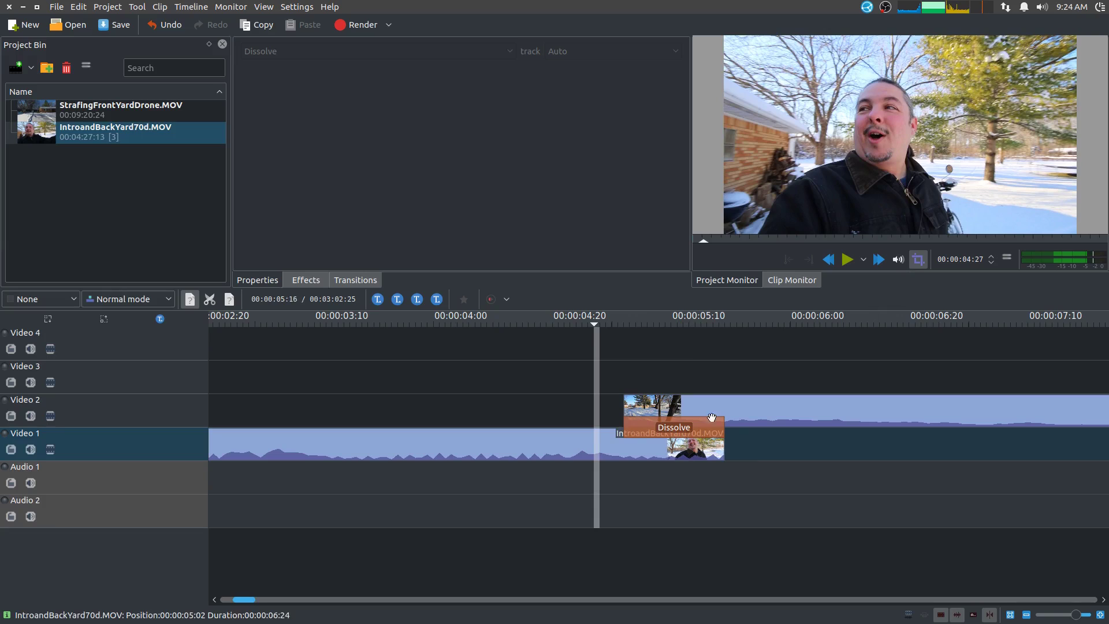
pyautogui.click(1026, 616)
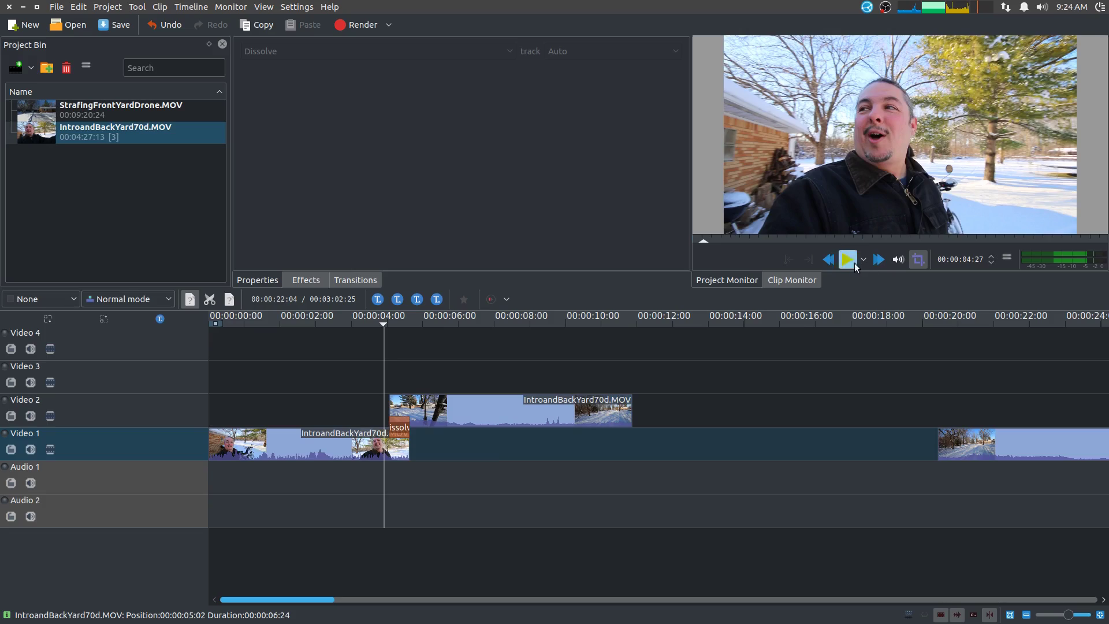
pyautogui.click(849, 261)
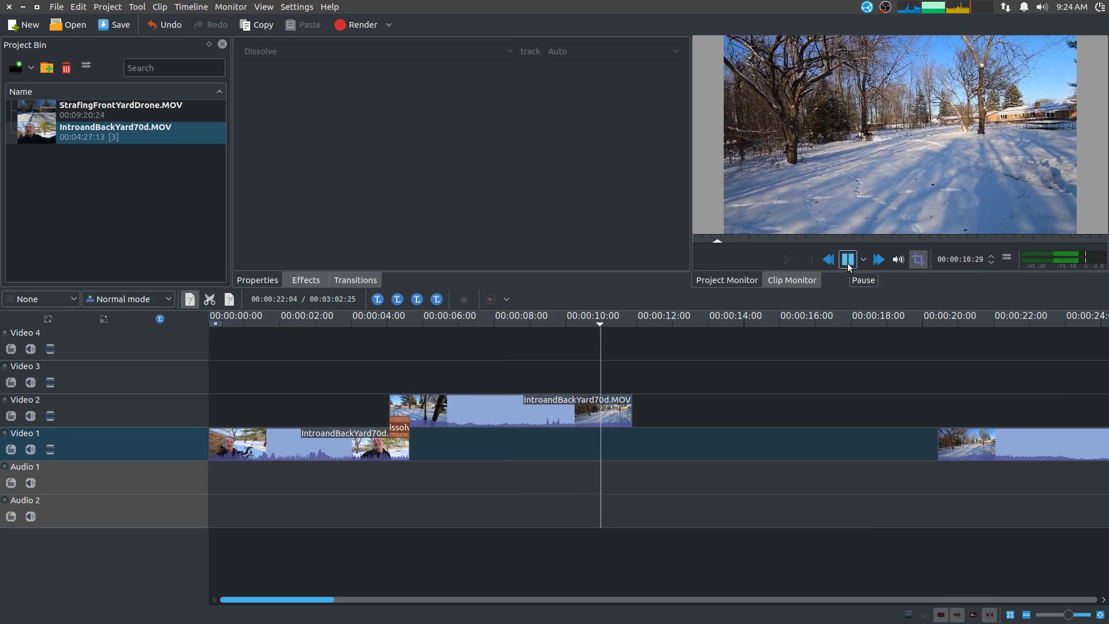
pyautogui.click(847, 259)
# Cut the riding clip on Video 2 at 00:00:10:21, delete its tail, and move the next Video 1 clip to start there
pyautogui.moveTo(610, 328); pyautogui.dragTo(590, 324)
pyautogui.press('x')
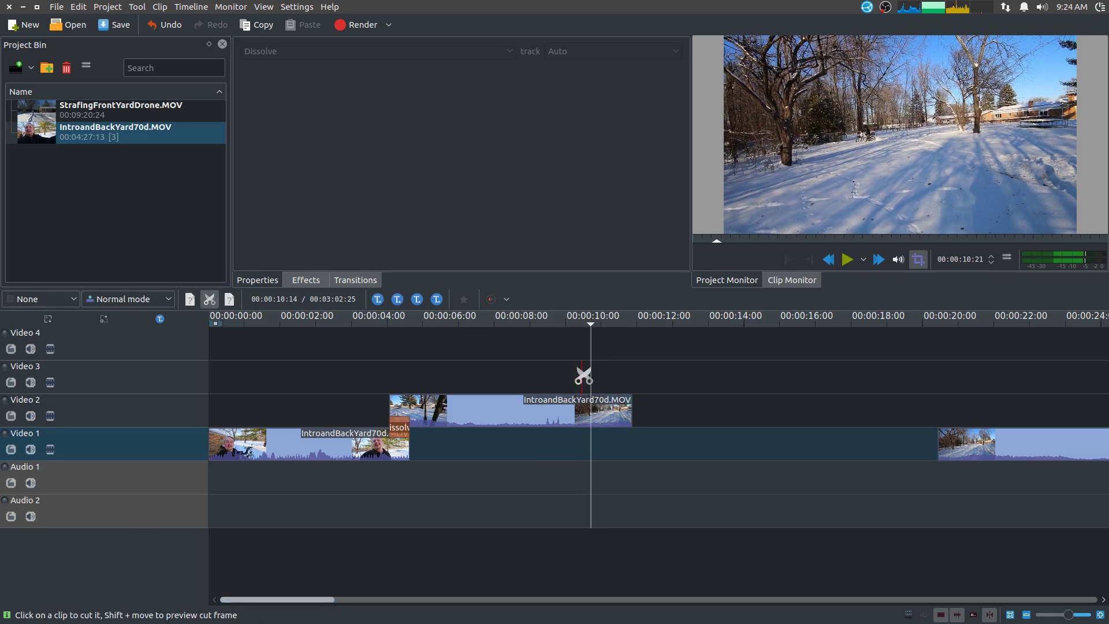
pyautogui.click(610, 409)
pyautogui.press('s')
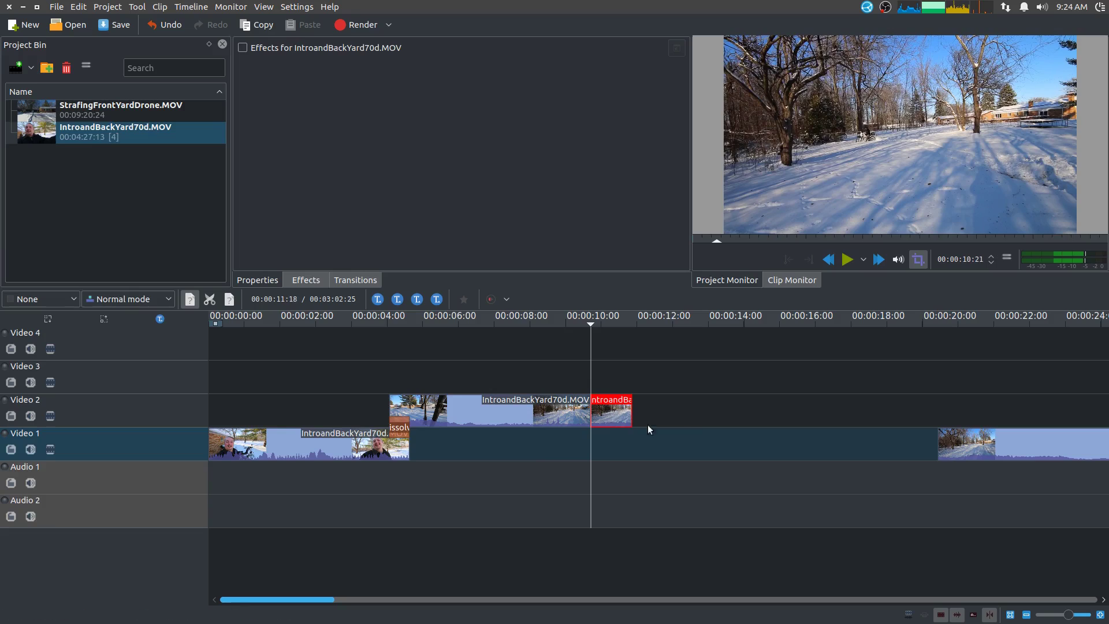
pyautogui.press('Delete')
pyautogui.moveTo(1030, 440); pyautogui.dragTo(683, 440)
# Cut the long riding clip on Video 1 at 00:00:33:05
pyautogui.moveTo(595, 325); pyautogui.dragTo(733, 328)
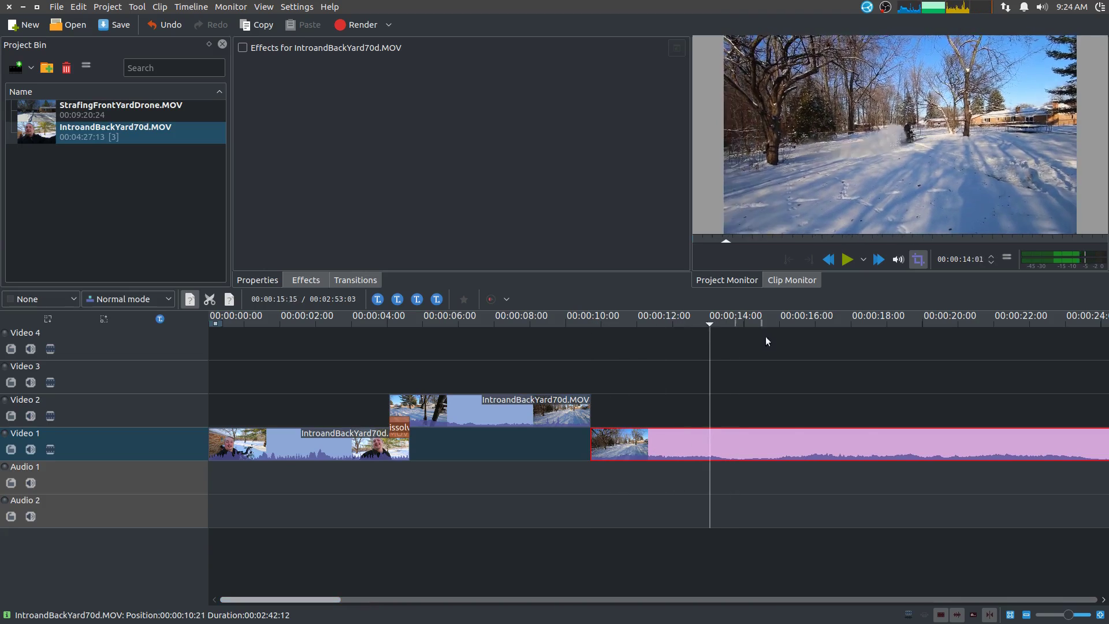
pyautogui.click(867, 511)
pyautogui.click(1026, 614)
pyautogui.click(1025, 614)
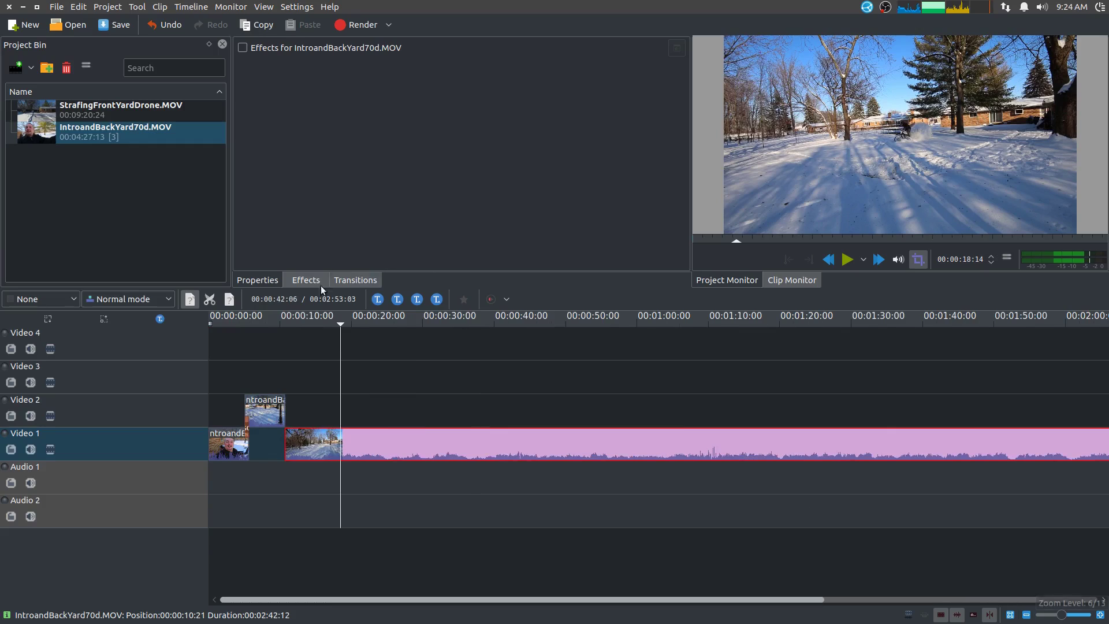
pyautogui.moveTo(338, 325); pyautogui.dragTo(445, 327)
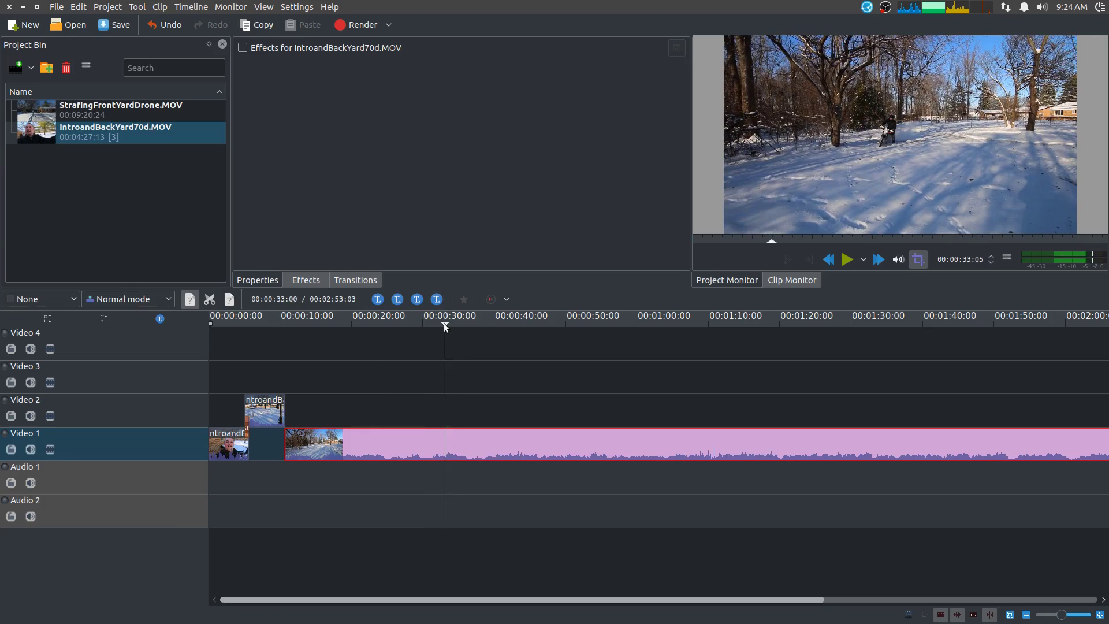
pyautogui.press('x')
pyautogui.click(443, 449)
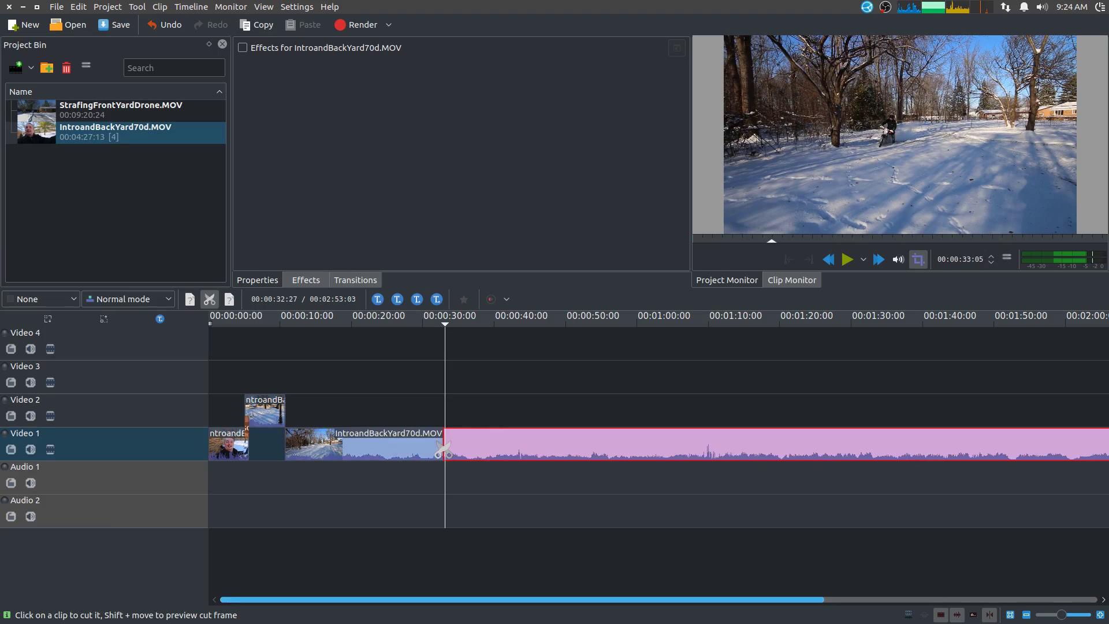
pyautogui.press('s')
# Delete the Video 1 piece before the new cut and move the remaining footage to 00:00:10:21
pyautogui.click(311, 453)
pyautogui.press('Delete')
pyautogui.moveTo(520, 437); pyautogui.dragTo(379, 454)
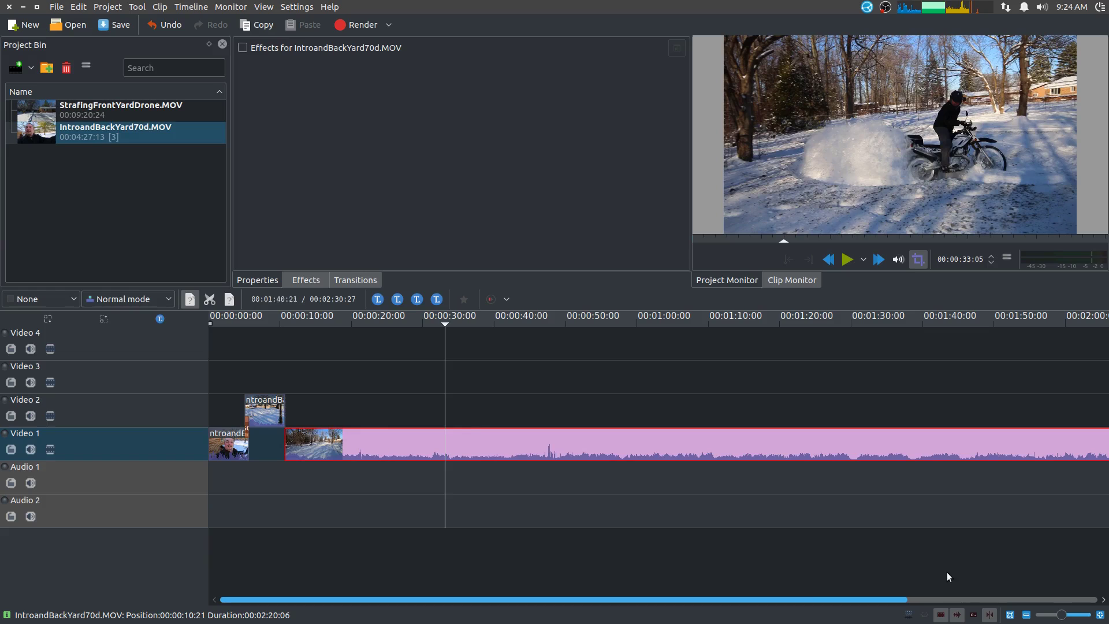
# Move the long Video 1 clip to 00:00:10:19, add a Dissolve over its overlap with the Video 2 clip, and play it
pyautogui.click(1100, 615)
pyautogui.click(1100, 614)
pyautogui.moveTo(421, 600); pyautogui.dragTo(319, 600)
pyautogui.scroll(1, 360, 442)
pyautogui.moveTo(446, 441); pyautogui.dragTo(436, 447)
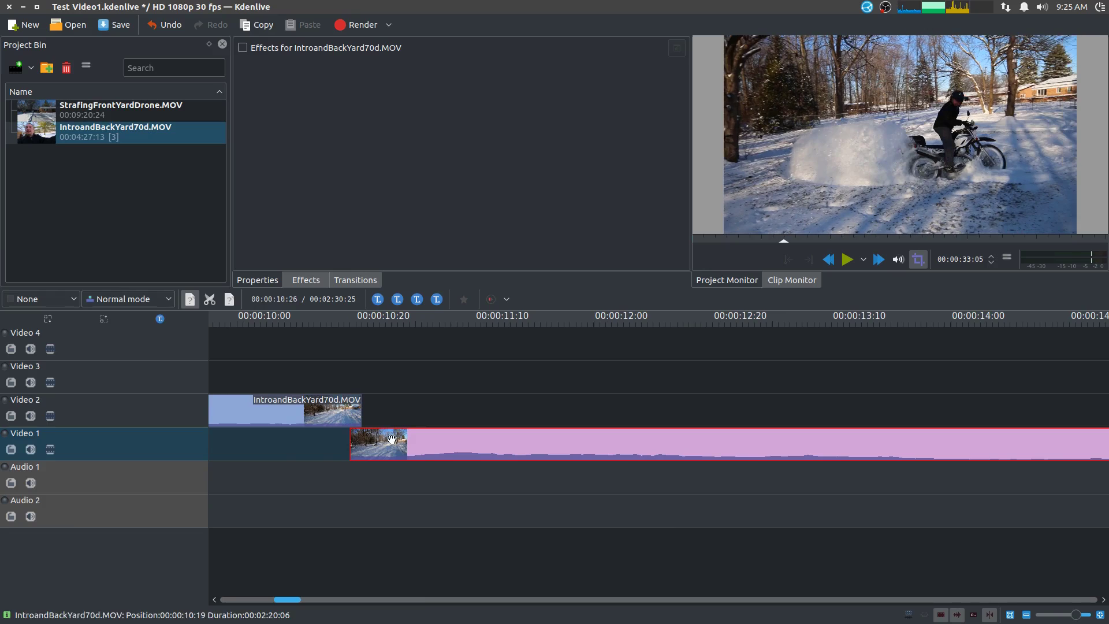
pyautogui.click(359, 427)
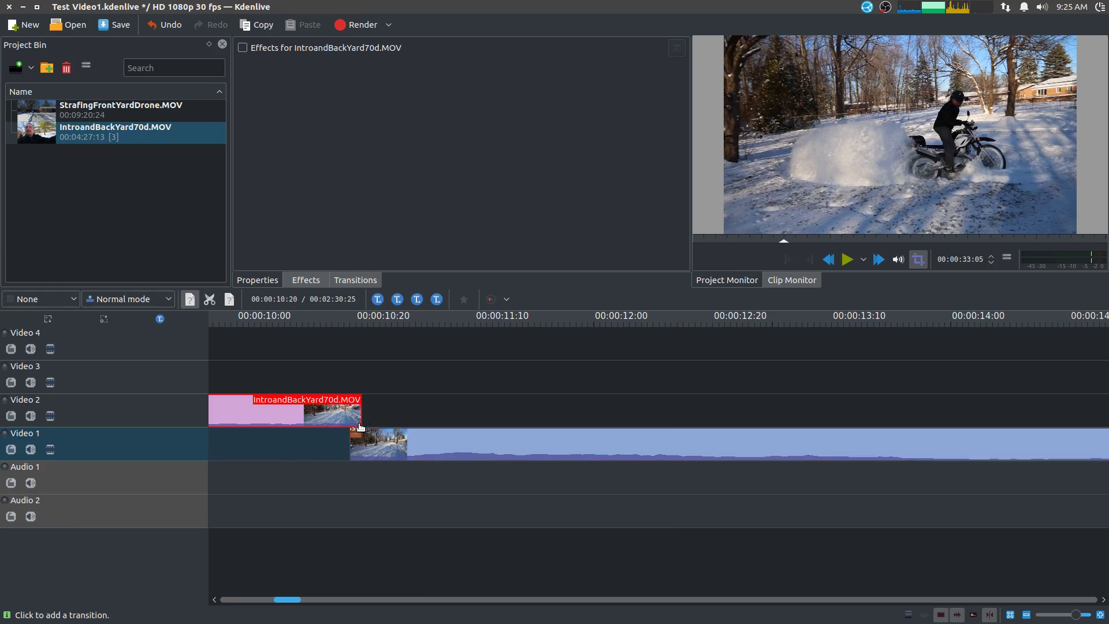
pyautogui.click(334, 330)
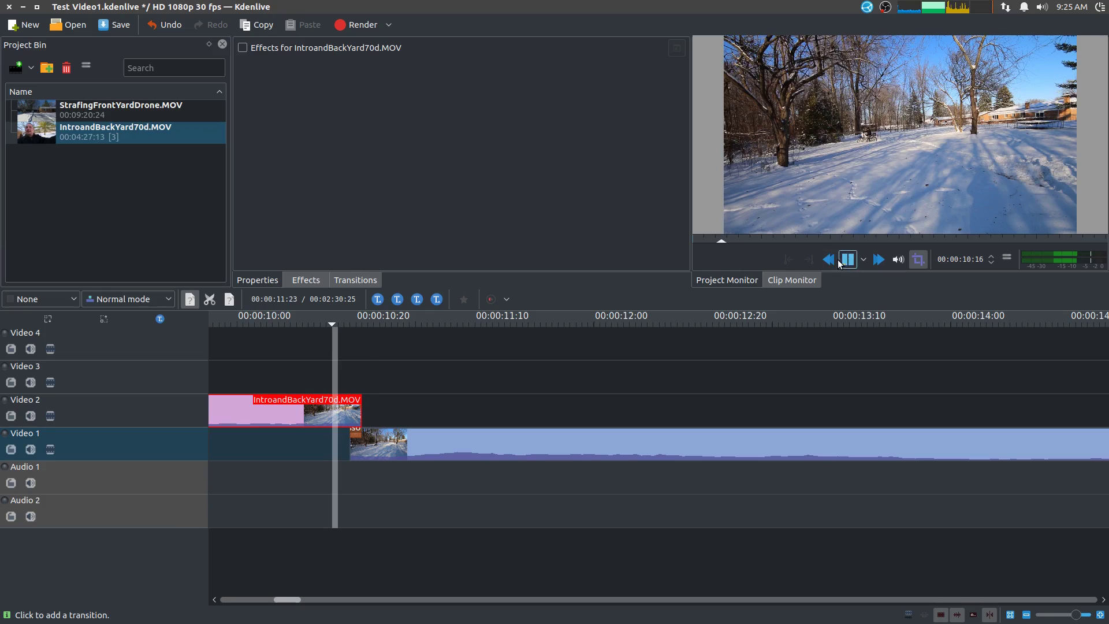
pyautogui.click(846, 259)
# Move the long Video 1 clip to 00:00:10:17, extend the Dissolve to fill the overlap, and play the transition
pyautogui.moveTo(413, 439); pyautogui.dragTo(400, 439)
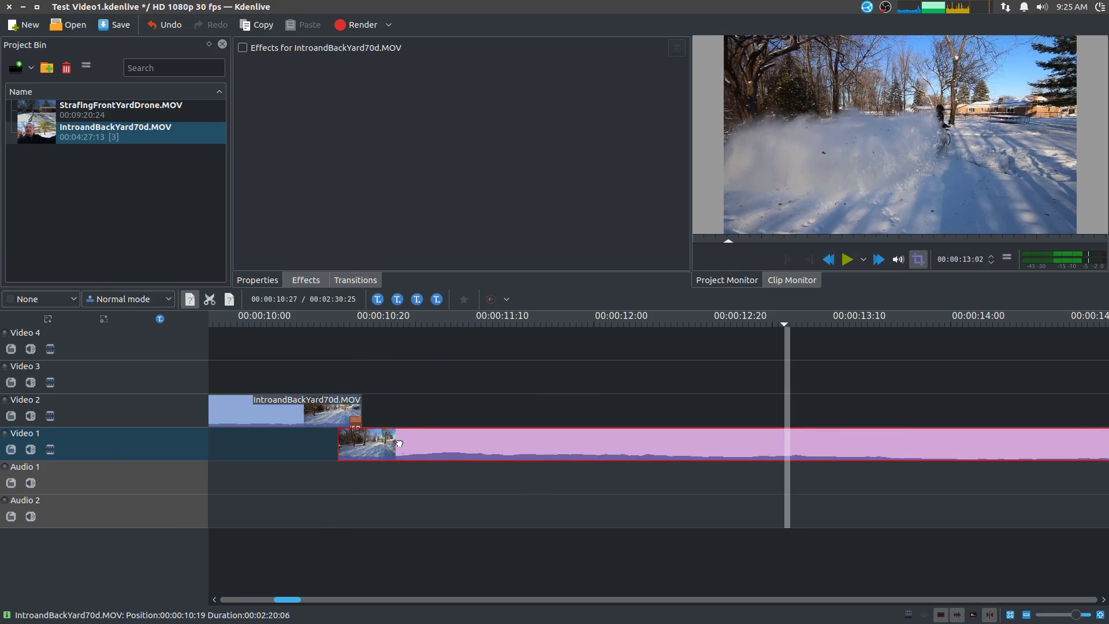
pyautogui.click(353, 421)
pyautogui.click(327, 324)
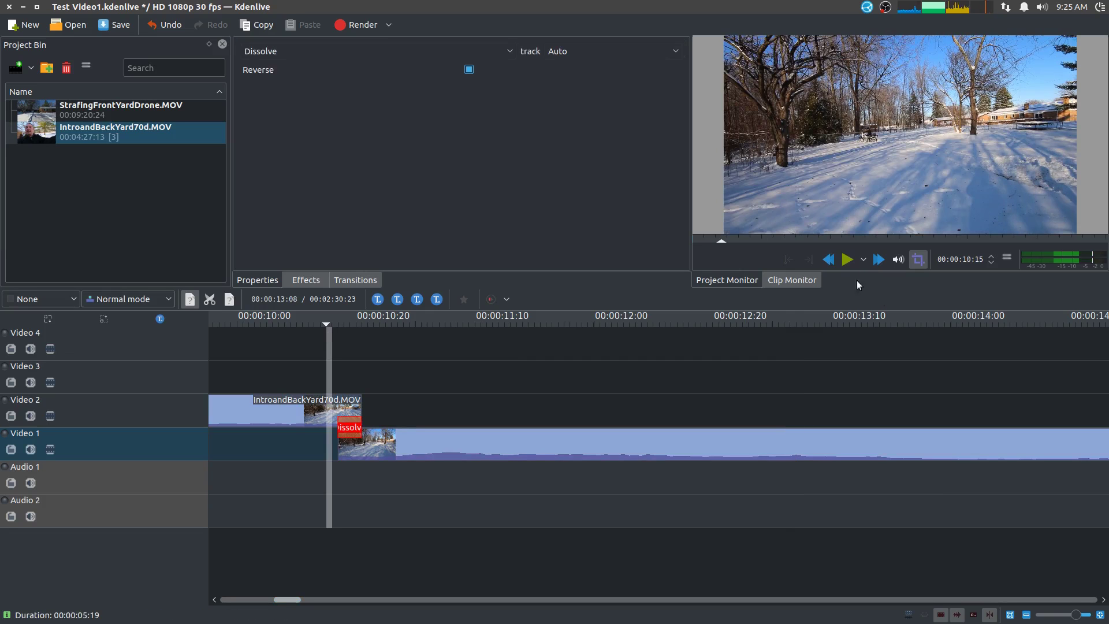
pyautogui.click(846, 259)
pyautogui.click(846, 260)
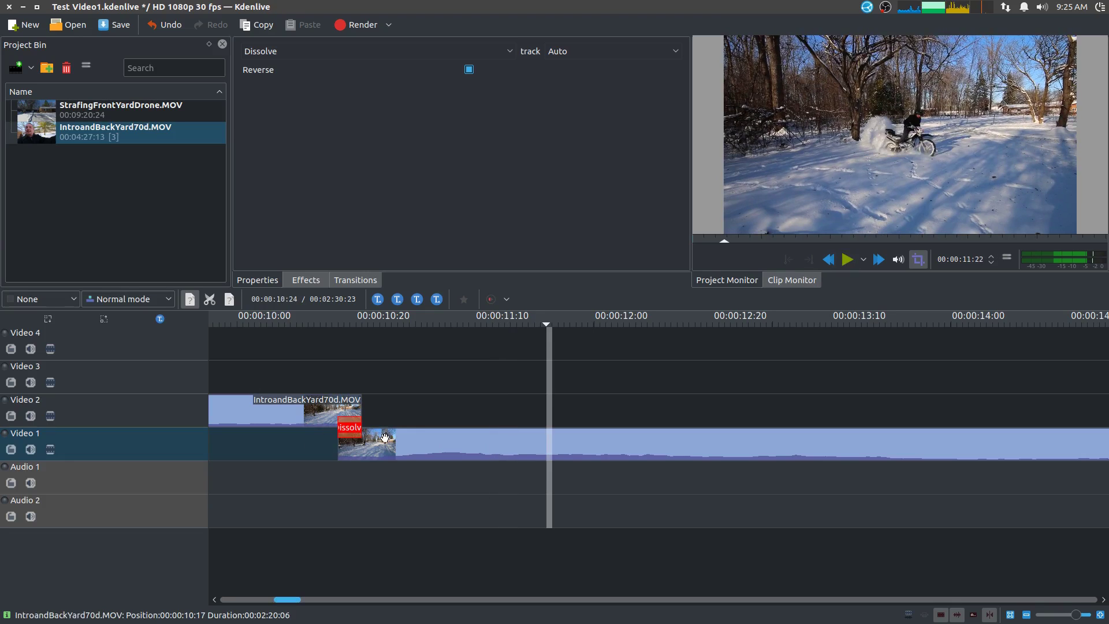
# Remove the short Dissolve, return the Video 1 clip to 00:00:10:21, and play the straight cut
pyautogui.moveTo(385, 437); pyautogui.dragTo(413, 444)
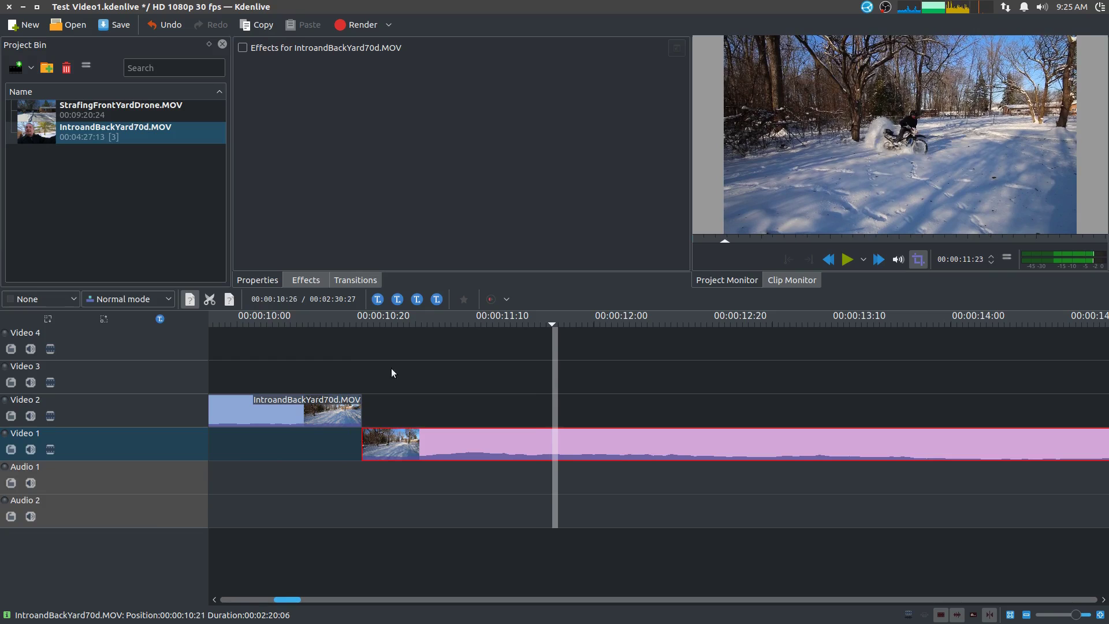
pyautogui.click(349, 325)
pyautogui.click(847, 260)
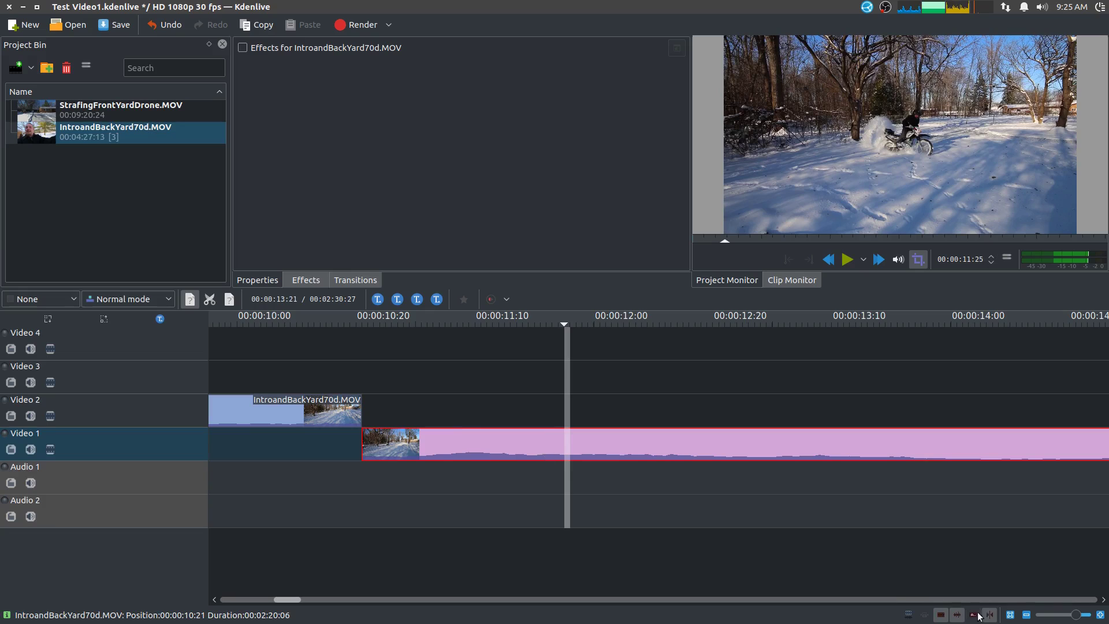
# Play the long Video 1 clip onwards and cut it at 00:00:16:20
pyautogui.click(1024, 615)
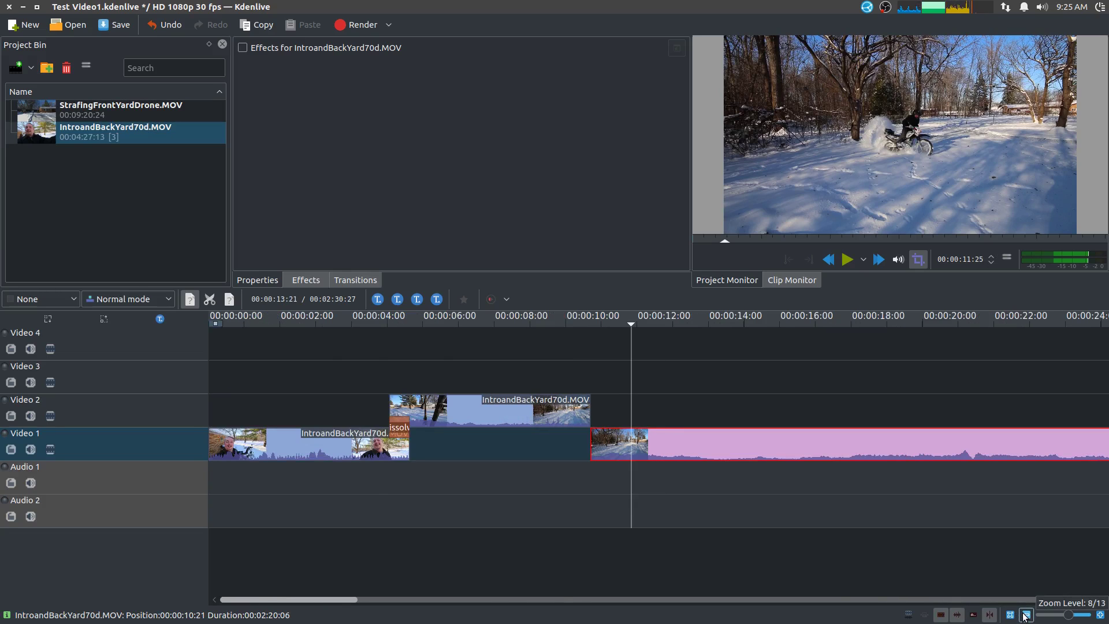
pyautogui.click(1024, 615)
pyautogui.click(846, 260)
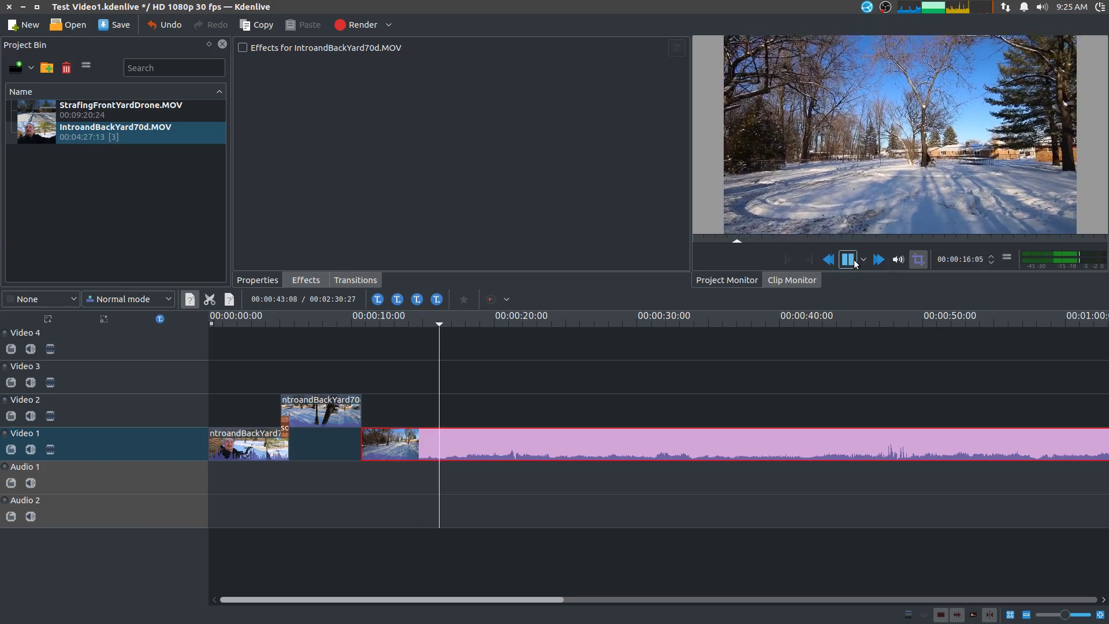
pyautogui.press('space')
pyautogui.press('x')
pyautogui.click(446, 440)
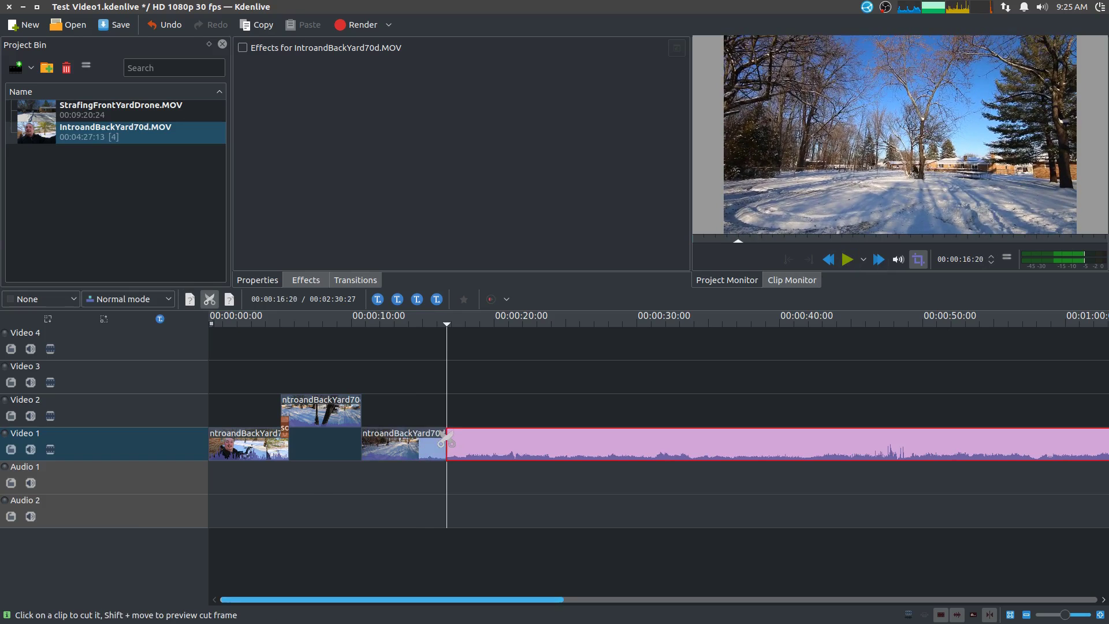
pyautogui.press('s')
# Remove the Video 1 footage from 00:00:16:20 to about 00:00:31 and move the remainder up to close the gap
pyautogui.moveTo(446, 311); pyautogui.dragTo(509, 366)
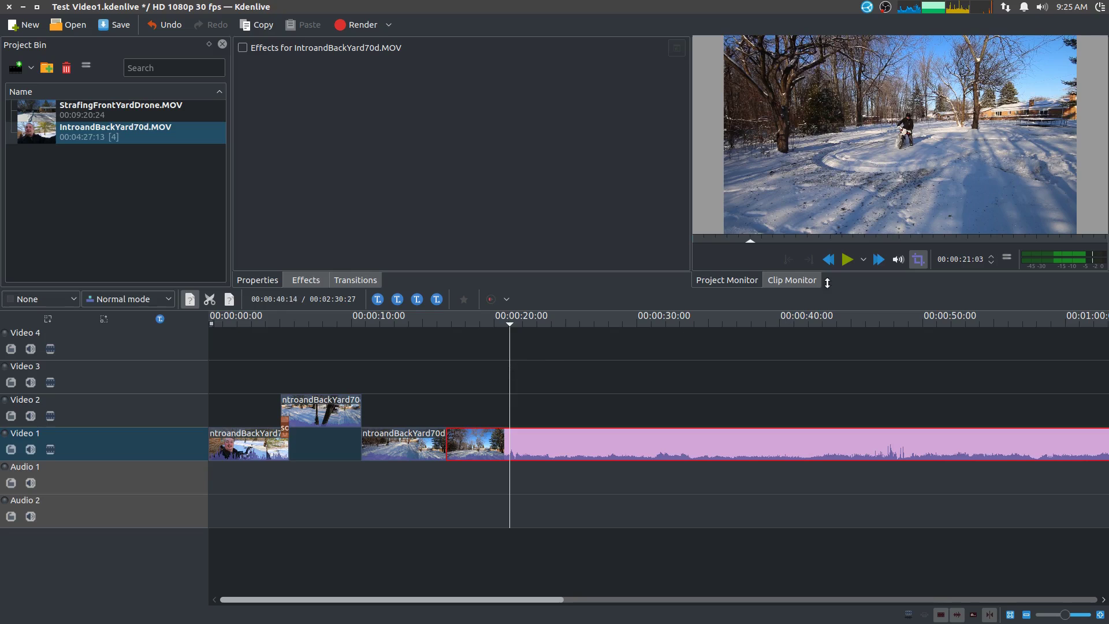
pyautogui.click(847, 260)
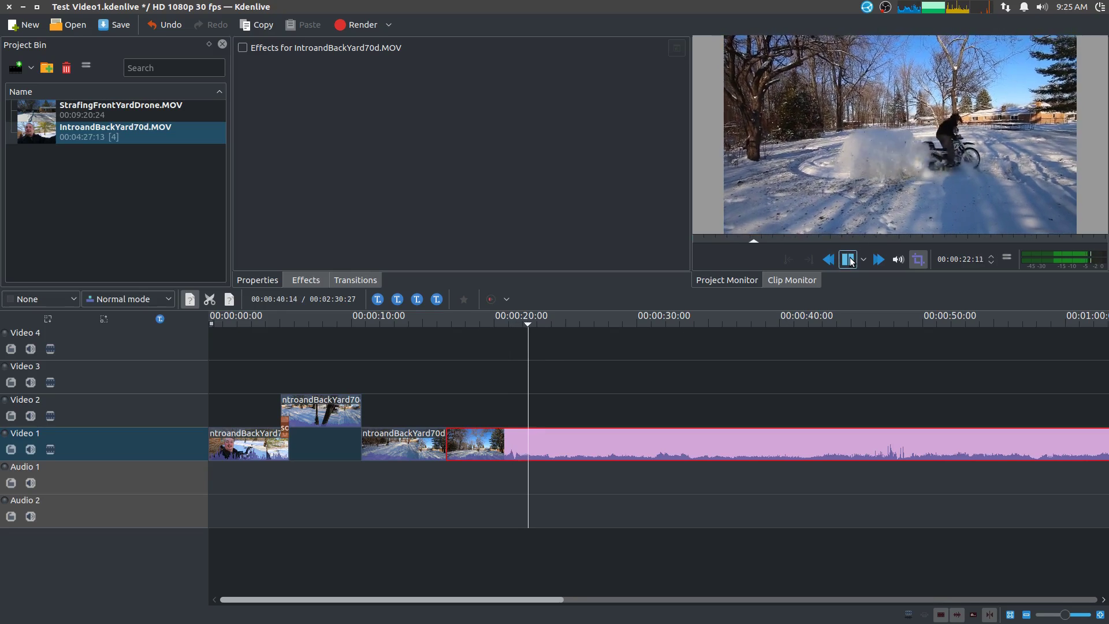
pyautogui.click(849, 261)
pyautogui.click(1025, 615)
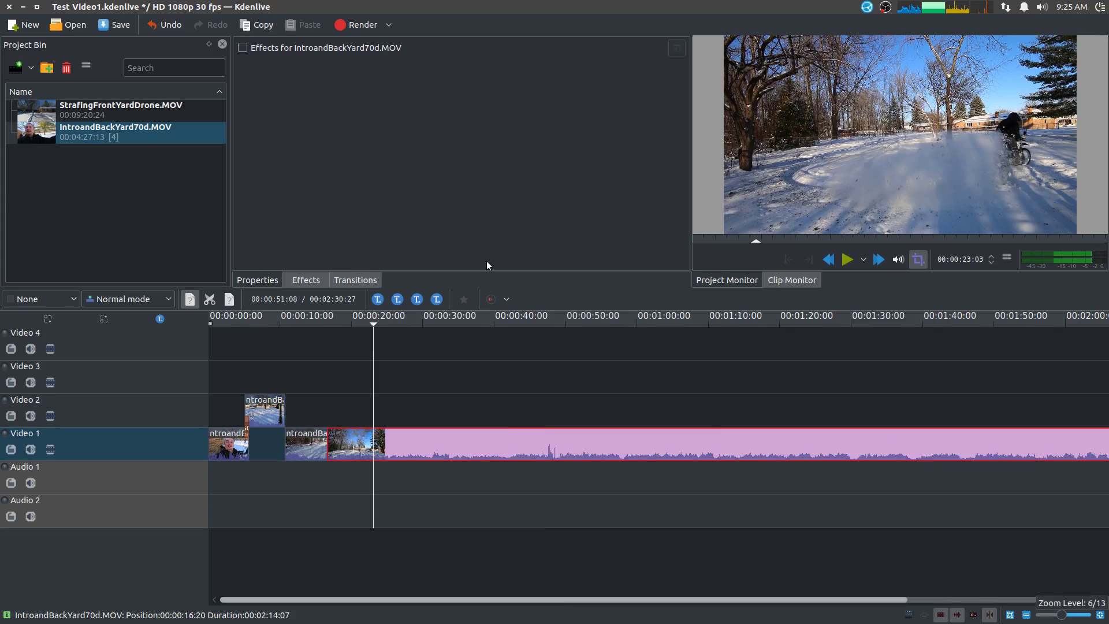
pyautogui.moveTo(375, 322); pyautogui.dragTo(435, 338)
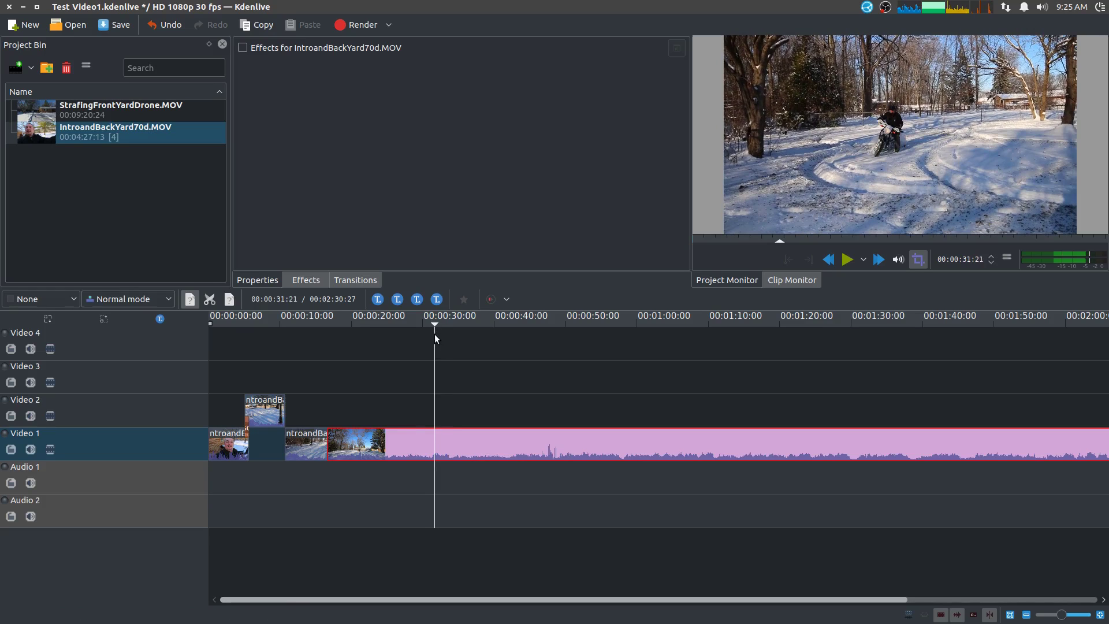
pyautogui.press('x')
pyautogui.click(431, 446)
pyautogui.press('s')
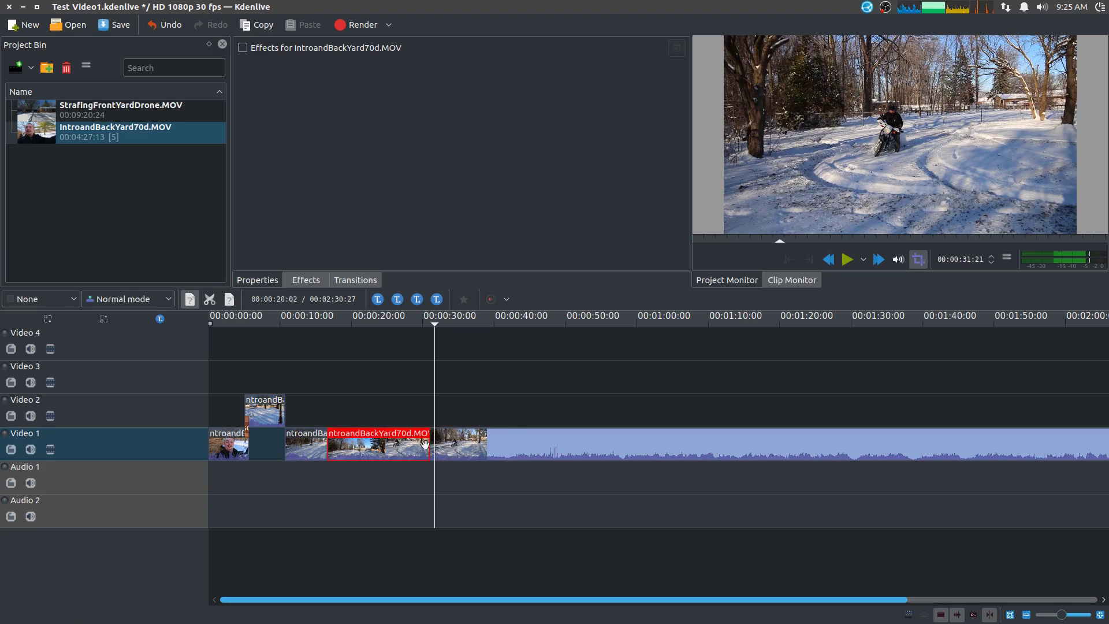
pyautogui.press('Delete')
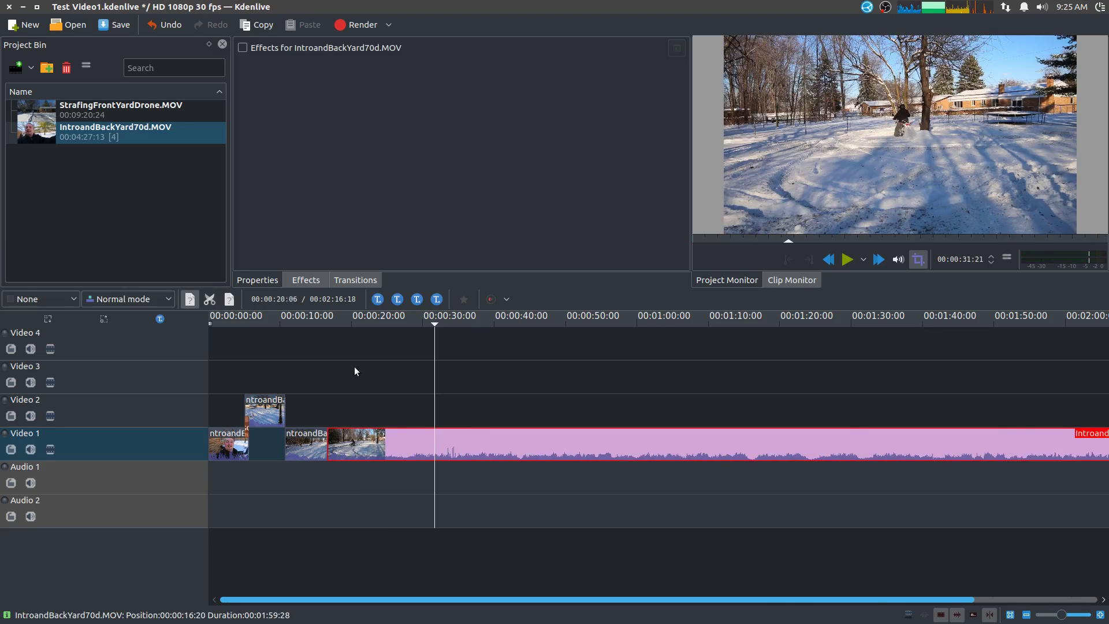
pyautogui.moveTo(355, 450)
pyautogui.mouseDown()
pyautogui.moveTo(358, 383)
pyautogui.moveTo(359, 443)
pyautogui.mouseUp()
# Play across the join, cut the long clip at 00:00:20:11, and move the short piece before the cut to Video 2 at 00:00:16:20
pyautogui.click(316, 323)
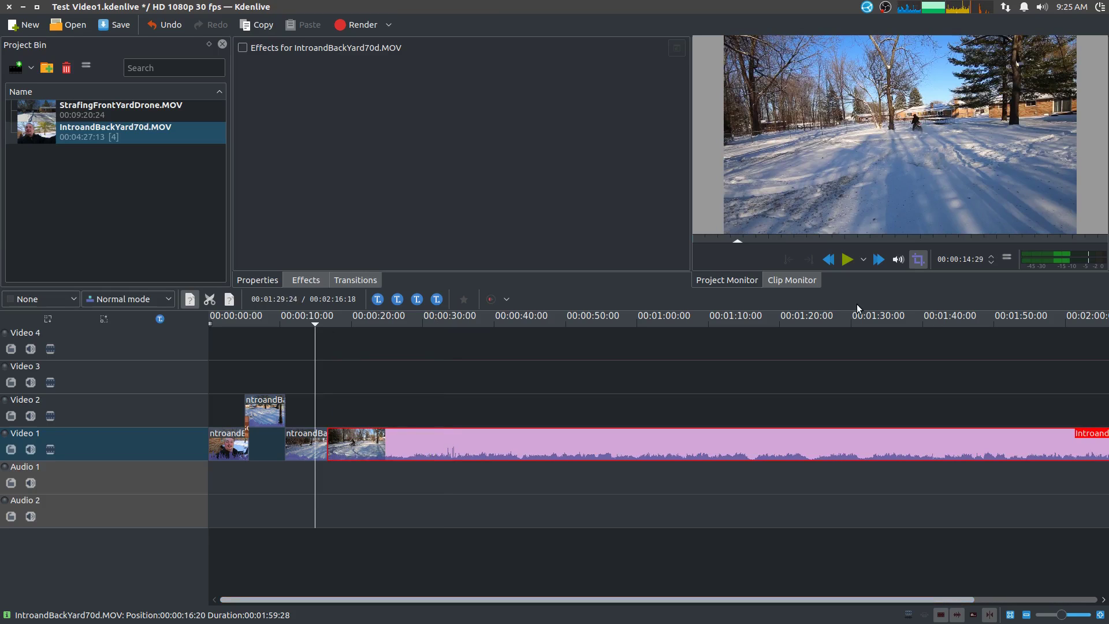
pyautogui.click(847, 261)
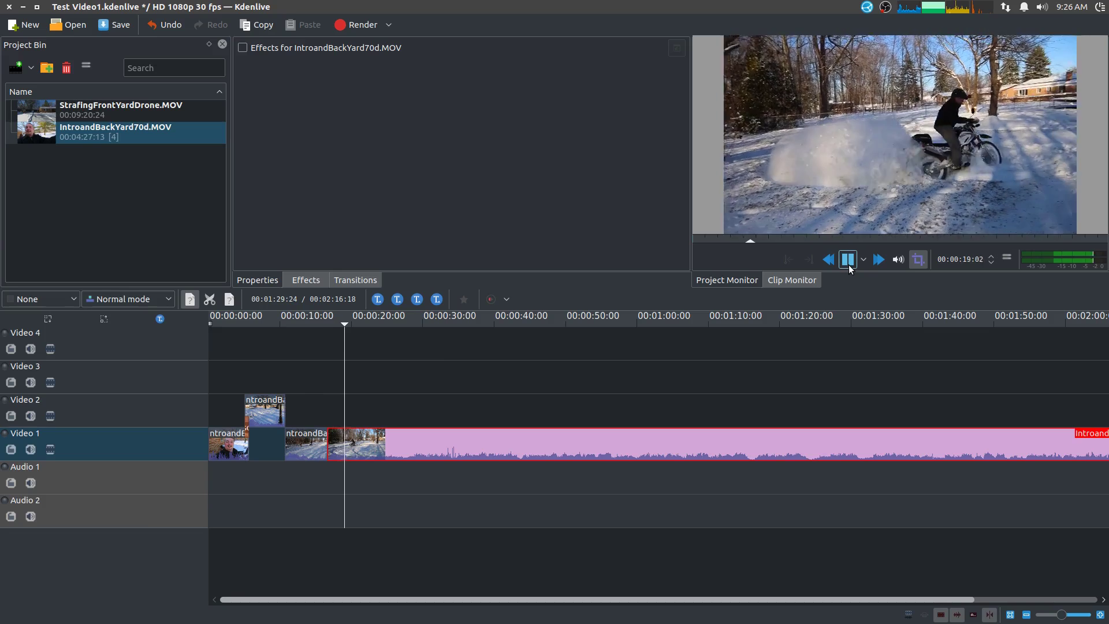
pyautogui.click(846, 264)
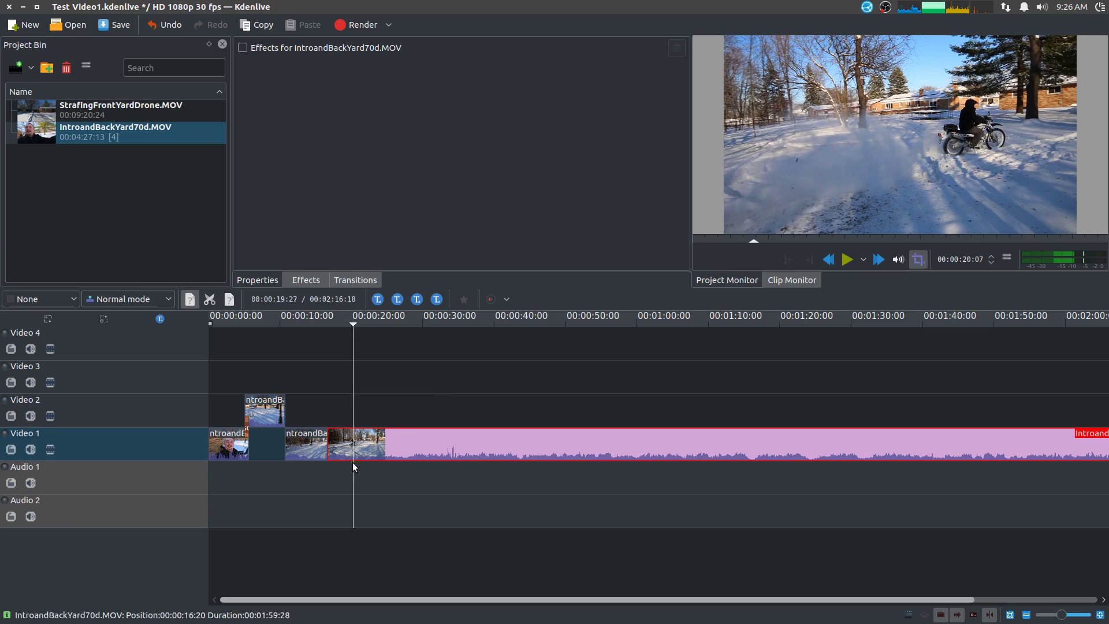
pyautogui.press('x')
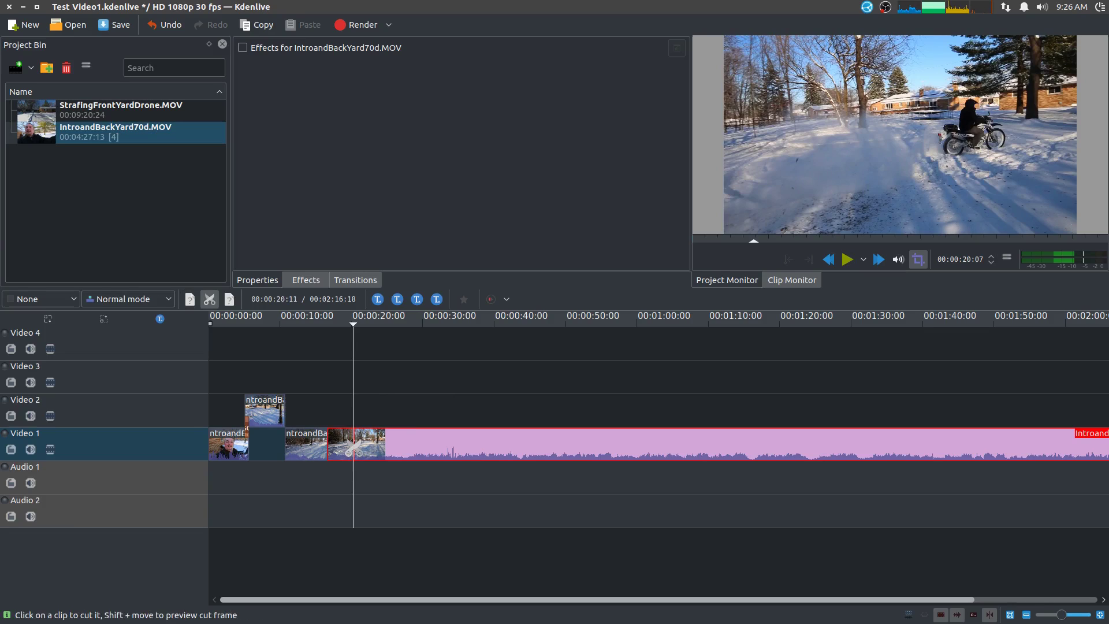
pyautogui.click(353, 448)
pyautogui.press('s')
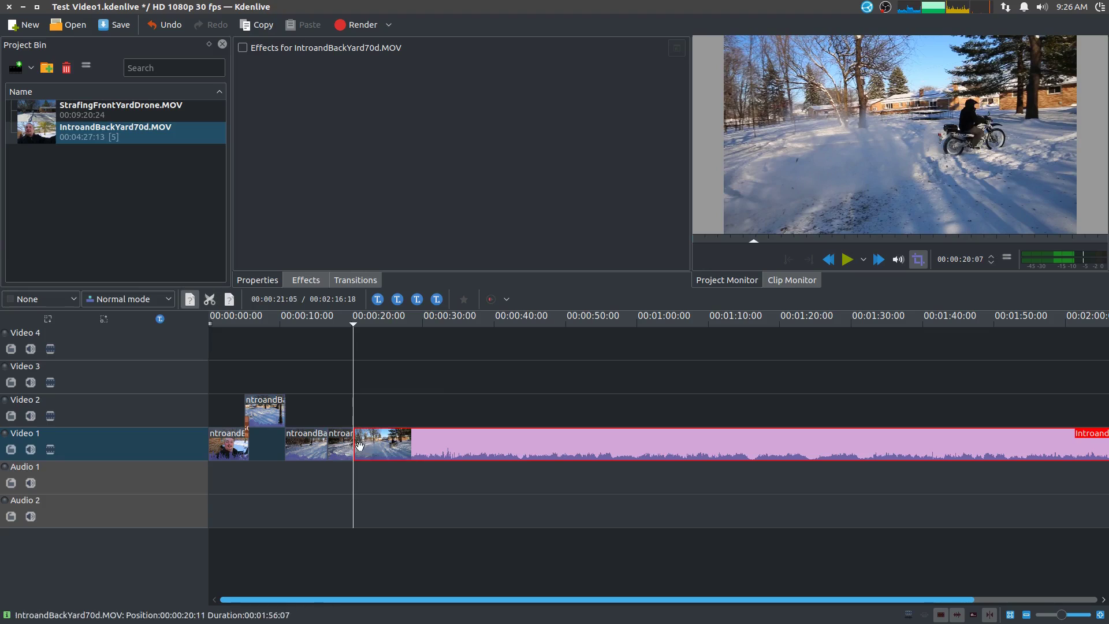
pyautogui.moveTo(337, 445); pyautogui.dragTo(339, 411)
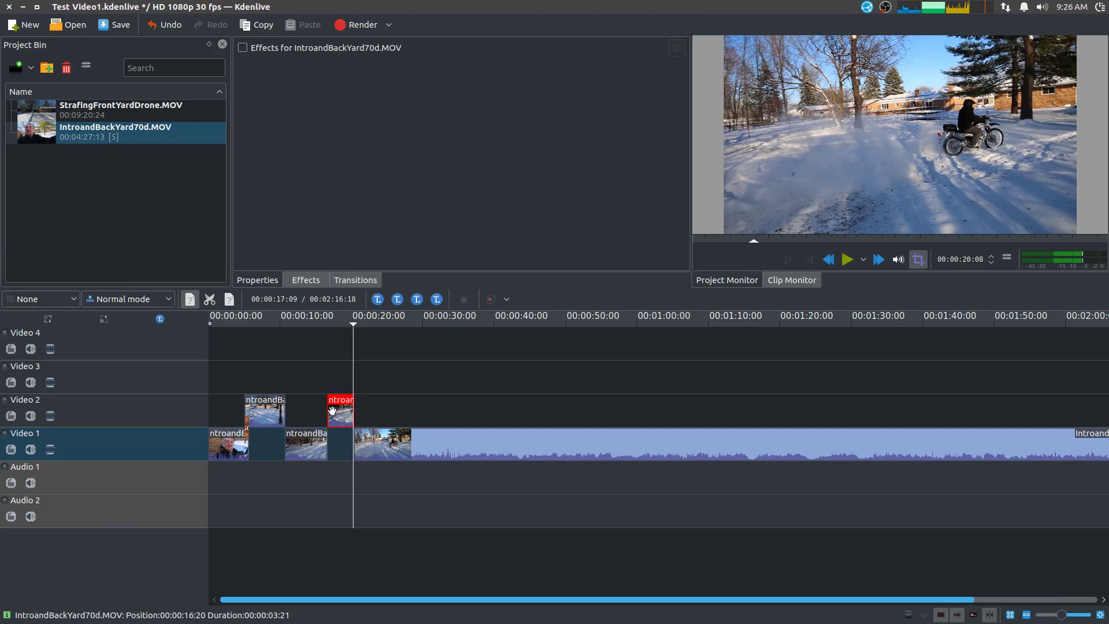
# Find the Speed effect, add it to the short Video 2 clip at 00:00:16:20, and save the project
pyautogui.click(307, 282)
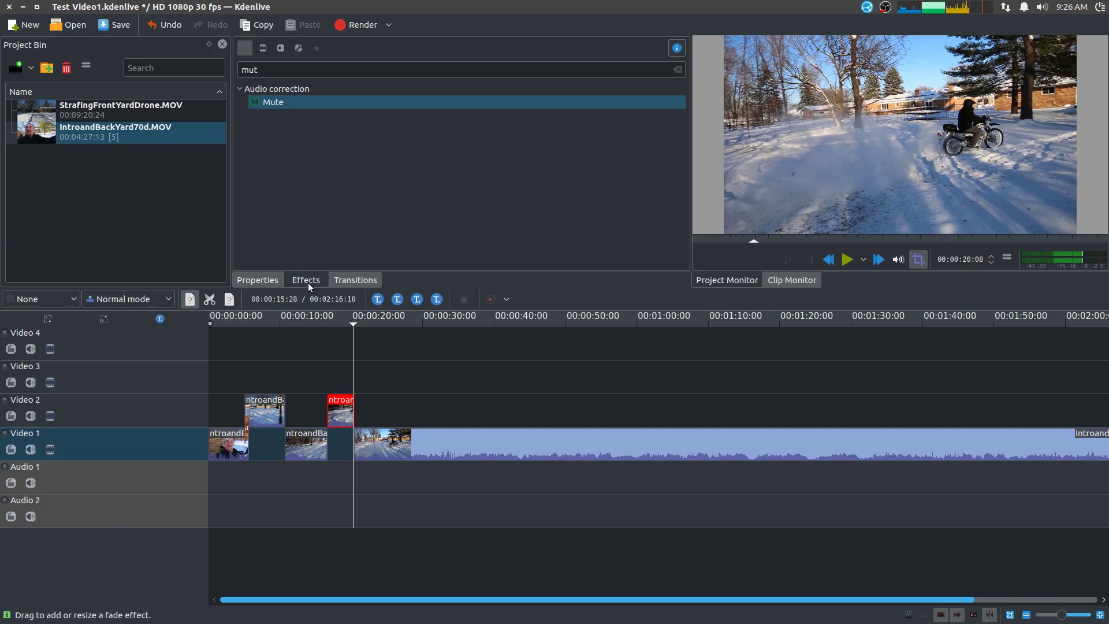
pyautogui.rightClick(342, 413)
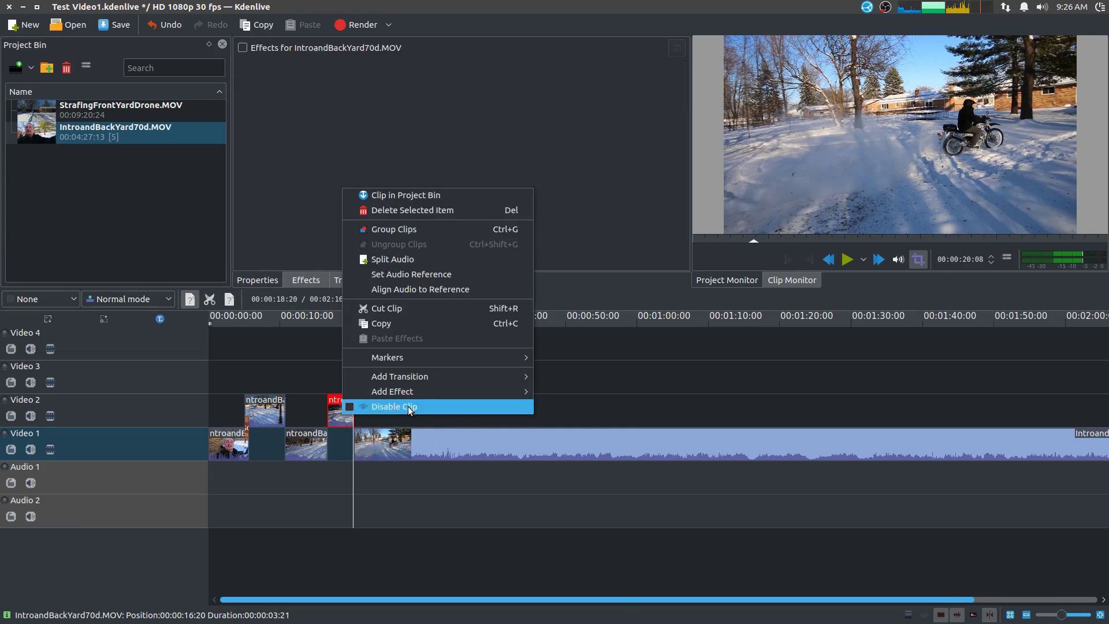
pyautogui.moveTo(429, 393)
pyautogui.moveTo(587, 606)
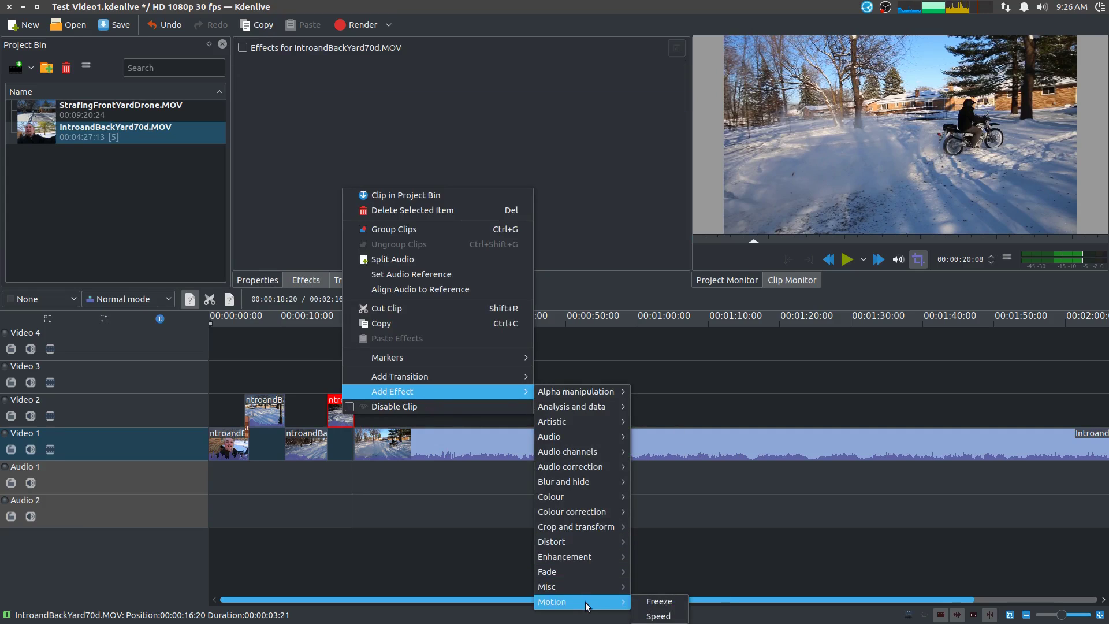
pyautogui.click(318, 281)
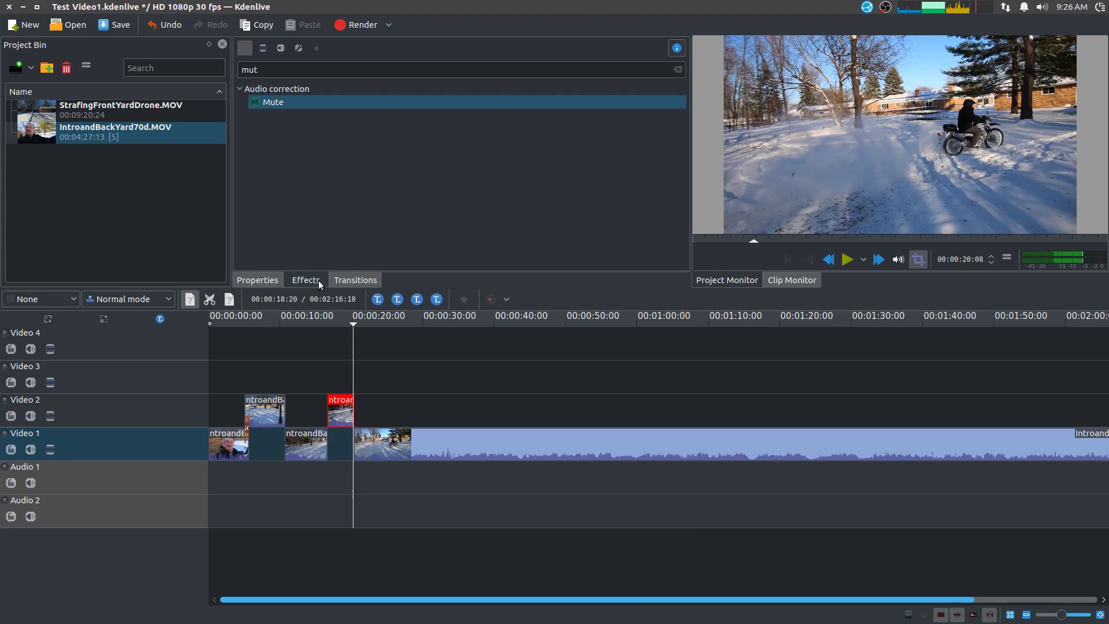
pyautogui.doubleClick(316, 72)
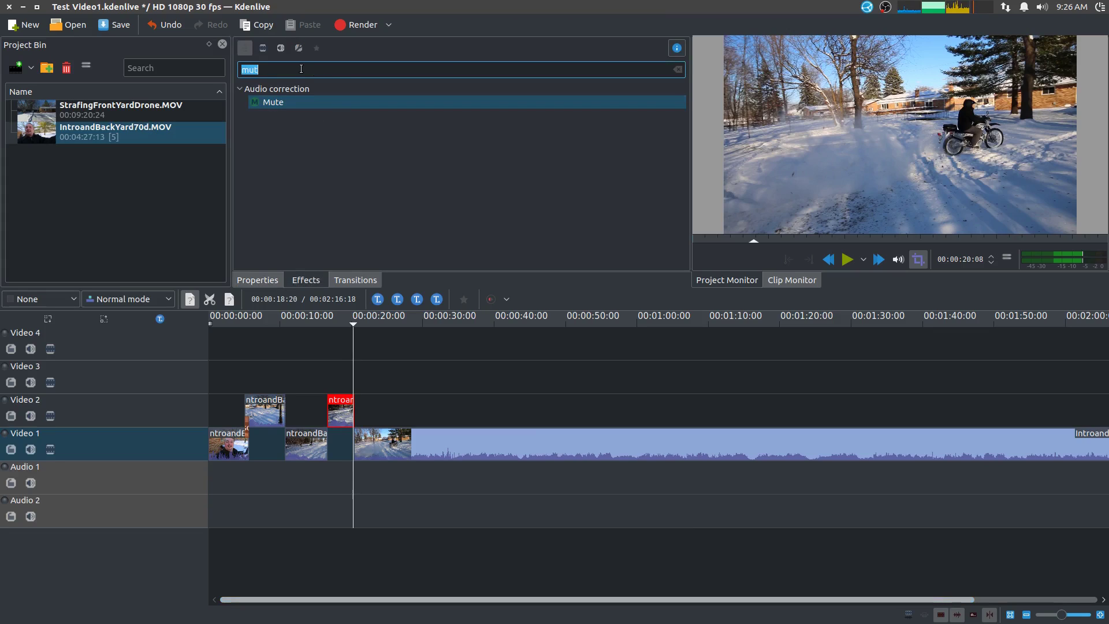
pyautogui.write('spee')
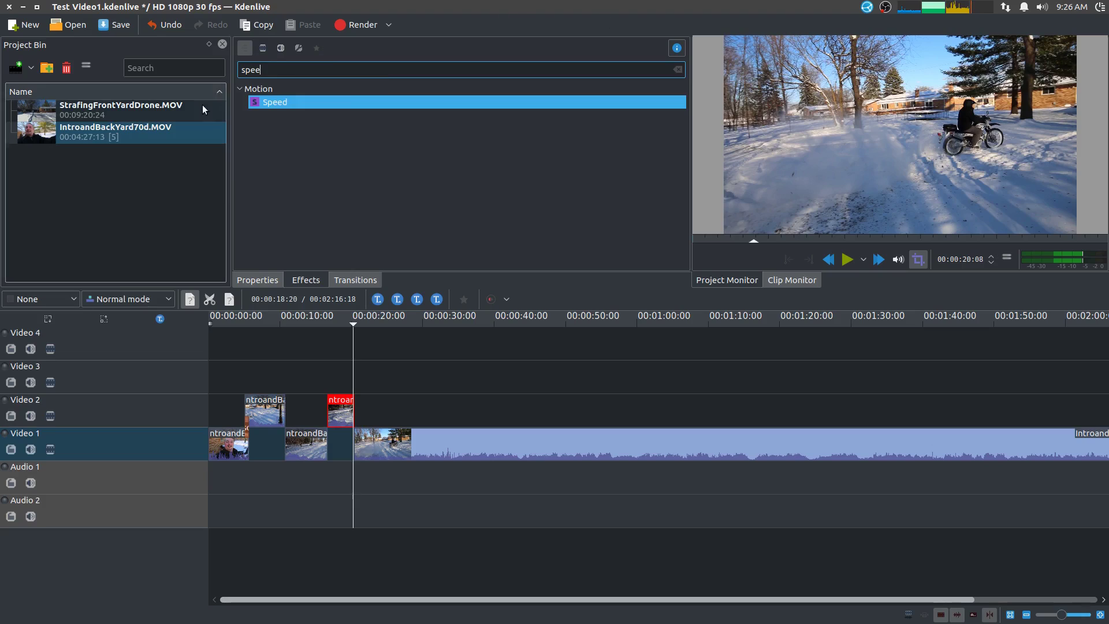
pyautogui.moveTo(291, 102); pyautogui.dragTo(359, 426)
pyautogui.click(125, 26)
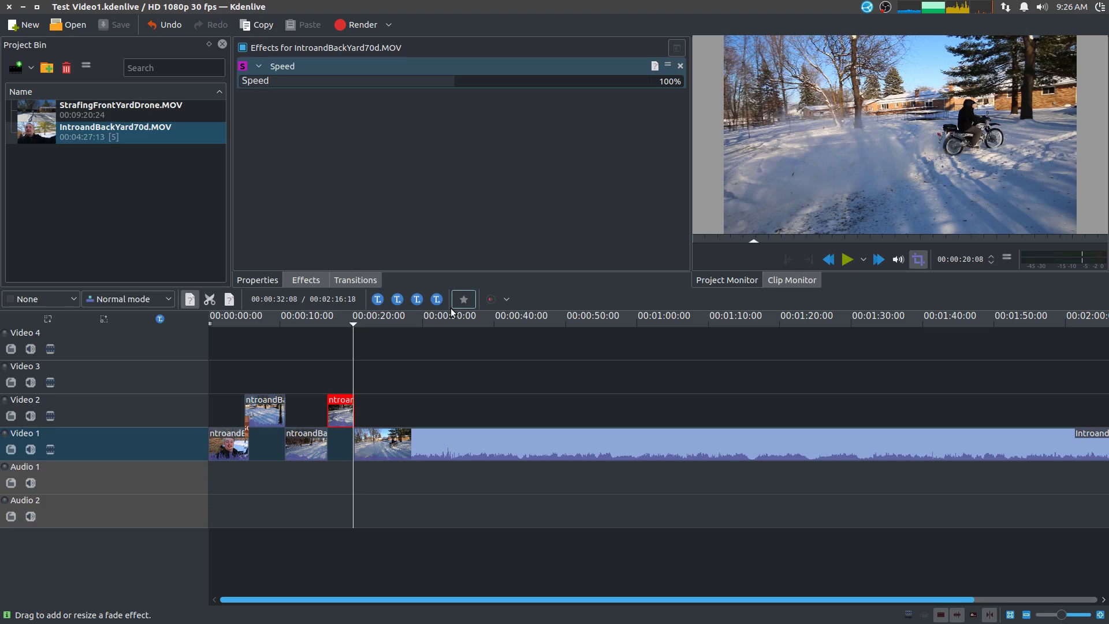
# Set the Video 2 clip's Speed to 25% and move the long Video 1 clip to 00:00:31:14, where the slowed clip ends
pyautogui.click(667, 81)
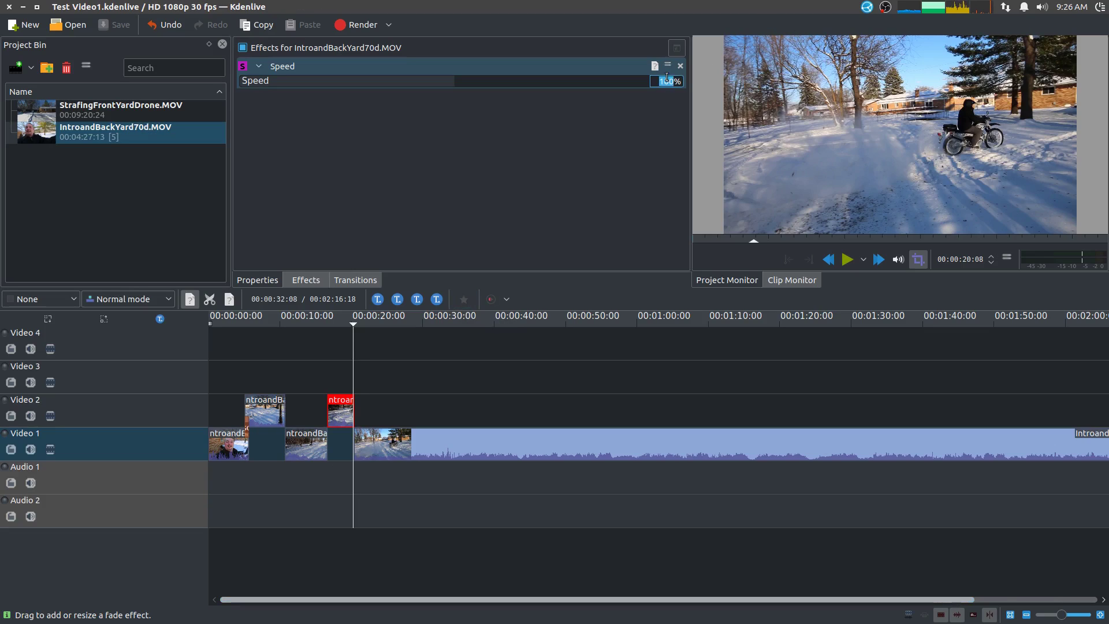
pyautogui.write('25')
pyautogui.press('Return')
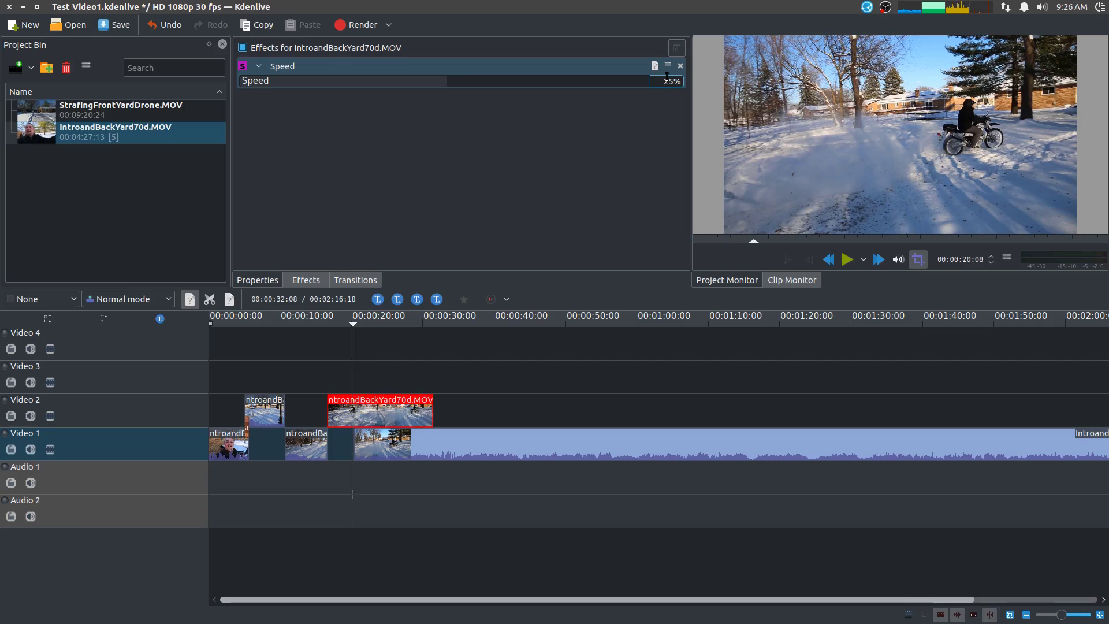
pyautogui.moveTo(380, 443); pyautogui.dragTo(460, 443)
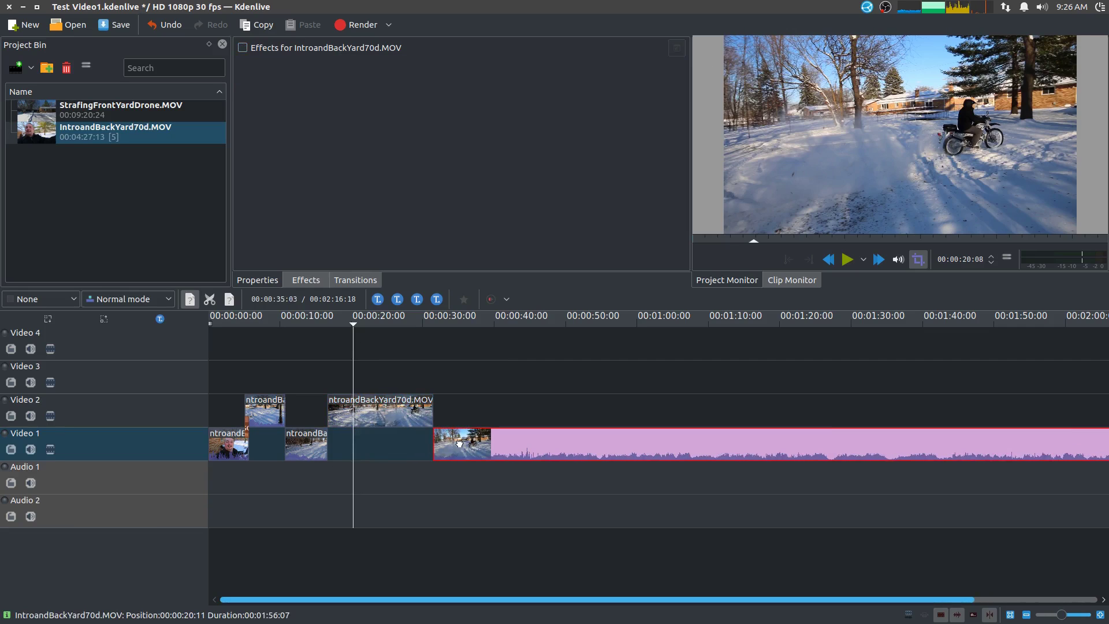
# Add the Mute audio correction effect to the slowed Video 2 clip
pyautogui.moveTo(353, 327); pyautogui.dragTo(332, 356)
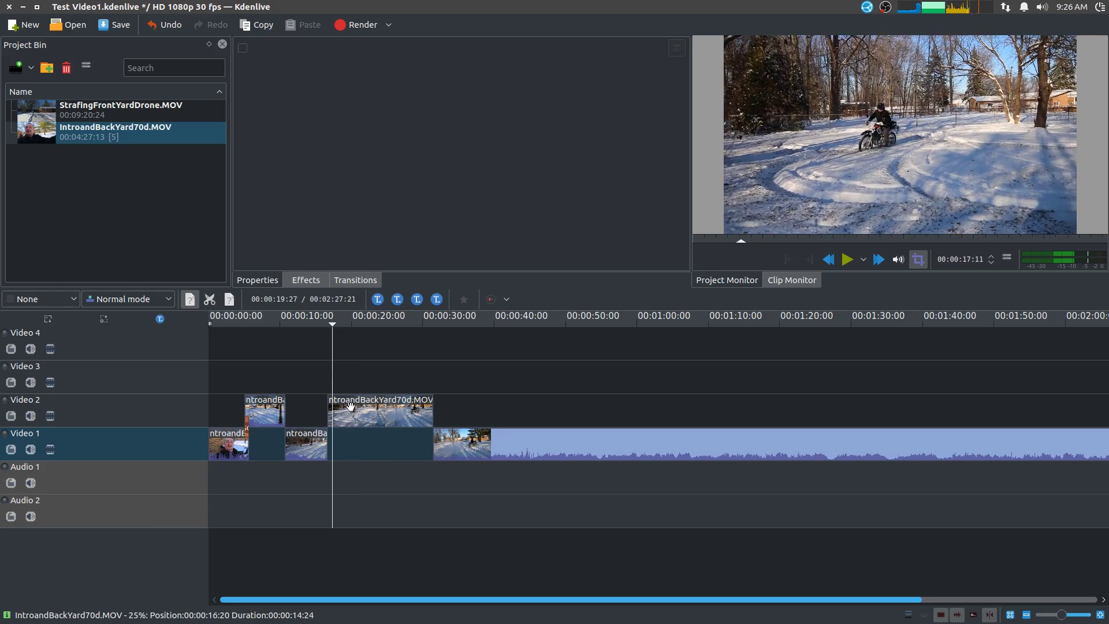
pyautogui.click(356, 419)
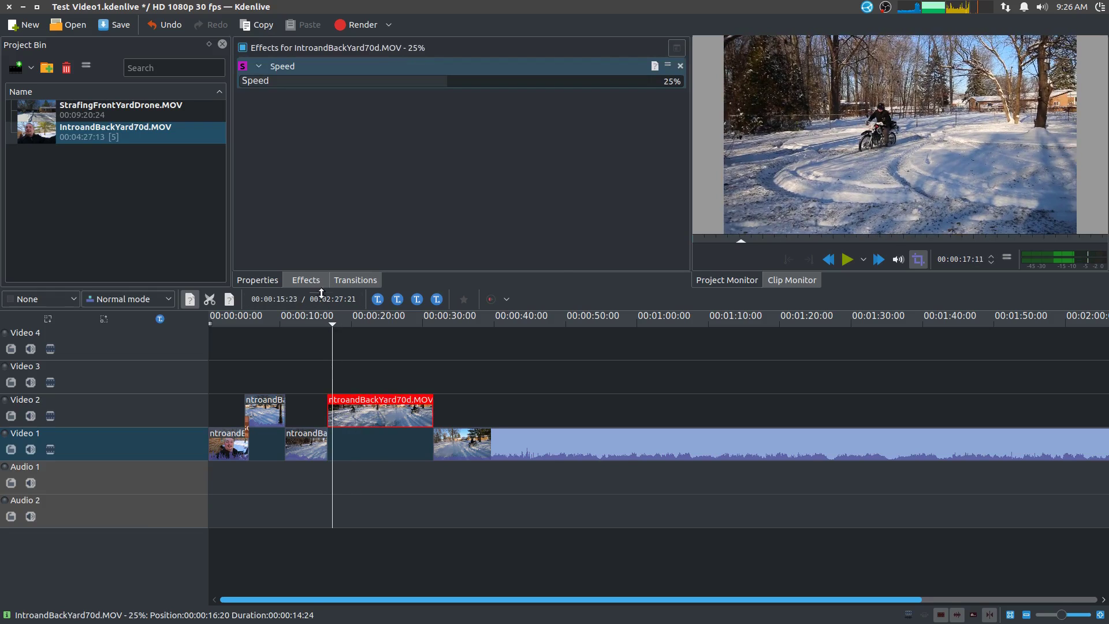
pyautogui.rightClick(371, 410)
pyautogui.moveTo(467, 386)
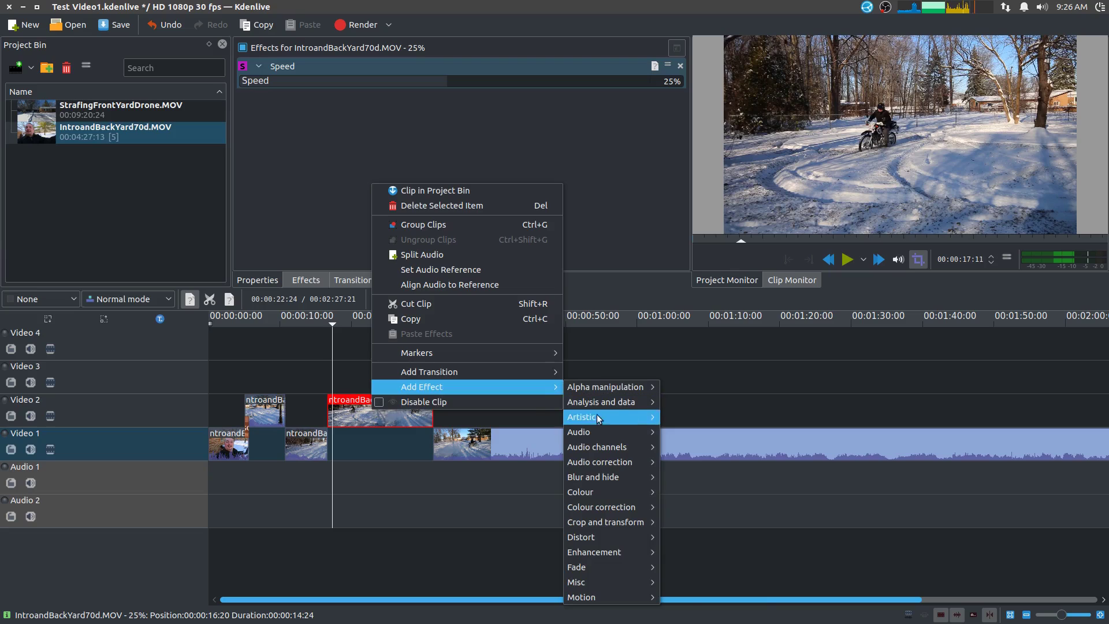
pyautogui.moveTo(625, 464)
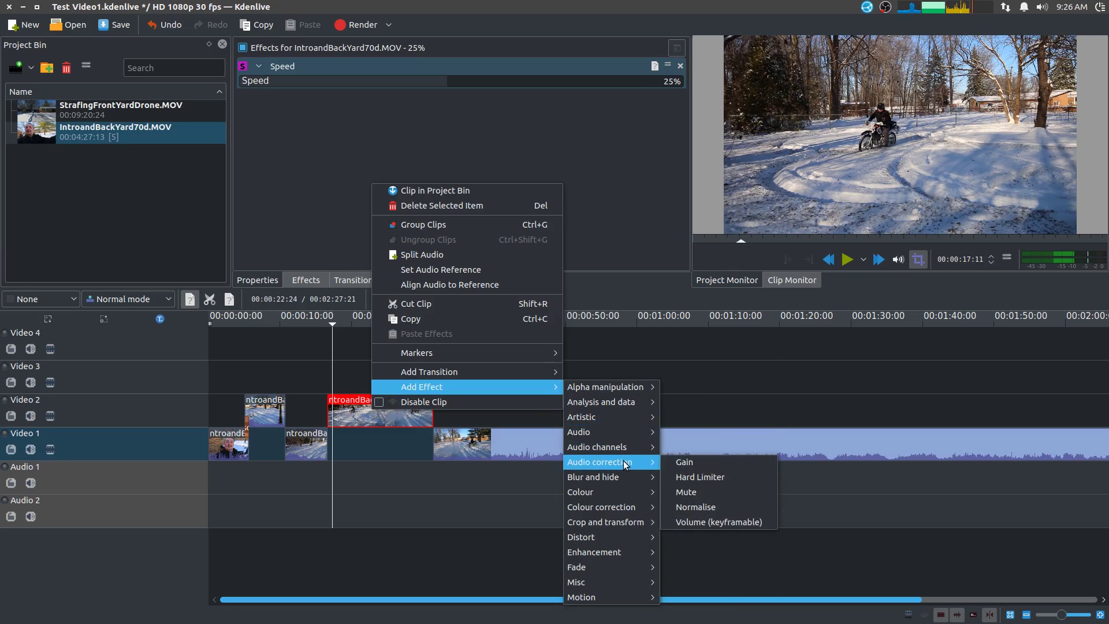
pyautogui.moveTo(631, 435)
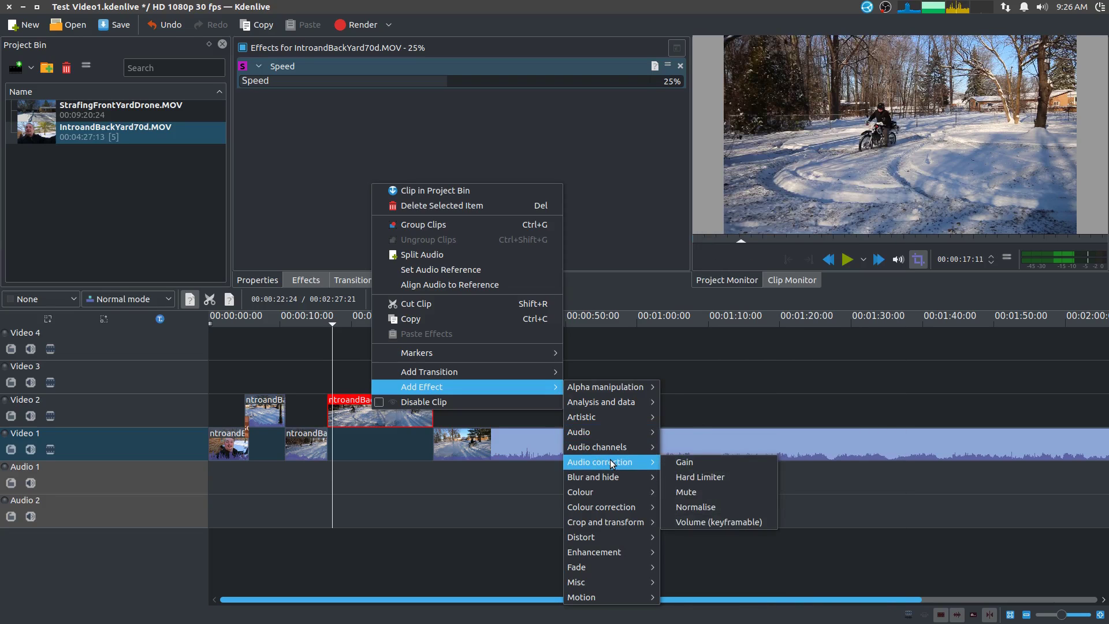
pyautogui.click(713, 491)
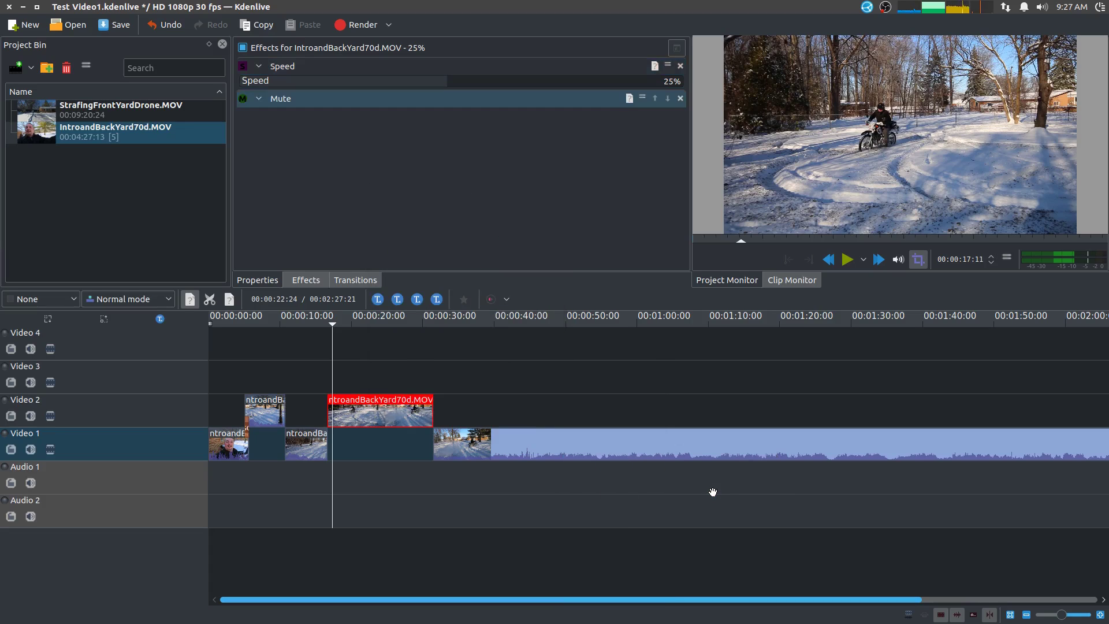
# Inspect the slowed Video 2 clip by scrubbing from just before its start to about 00:00:26:18
pyautogui.moveTo(330, 326); pyautogui.dragTo(323, 325)
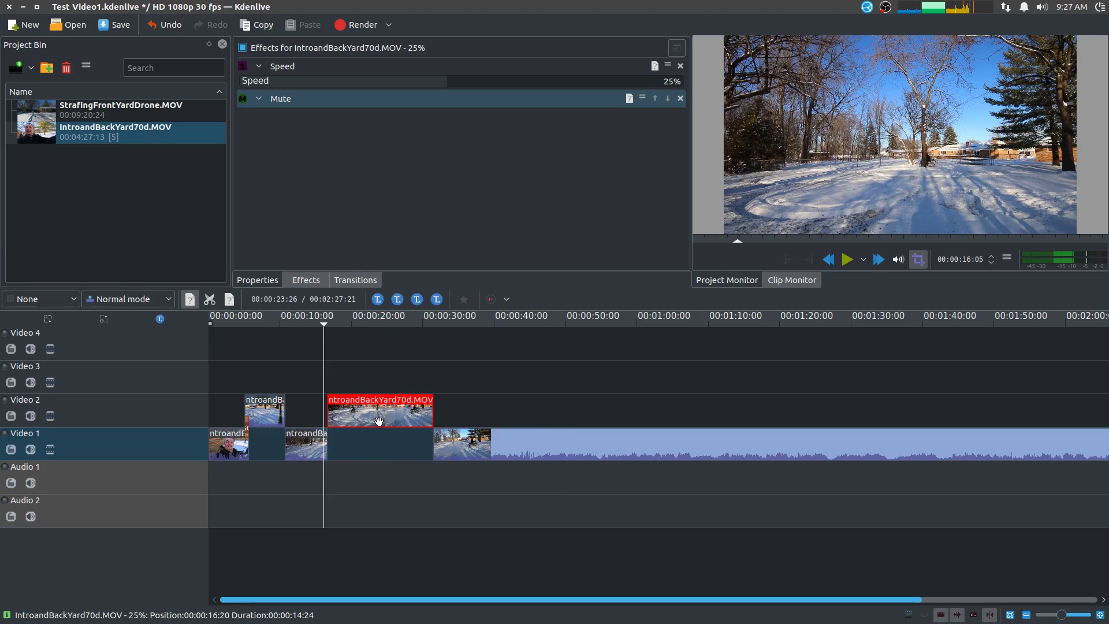
pyautogui.click(477, 455)
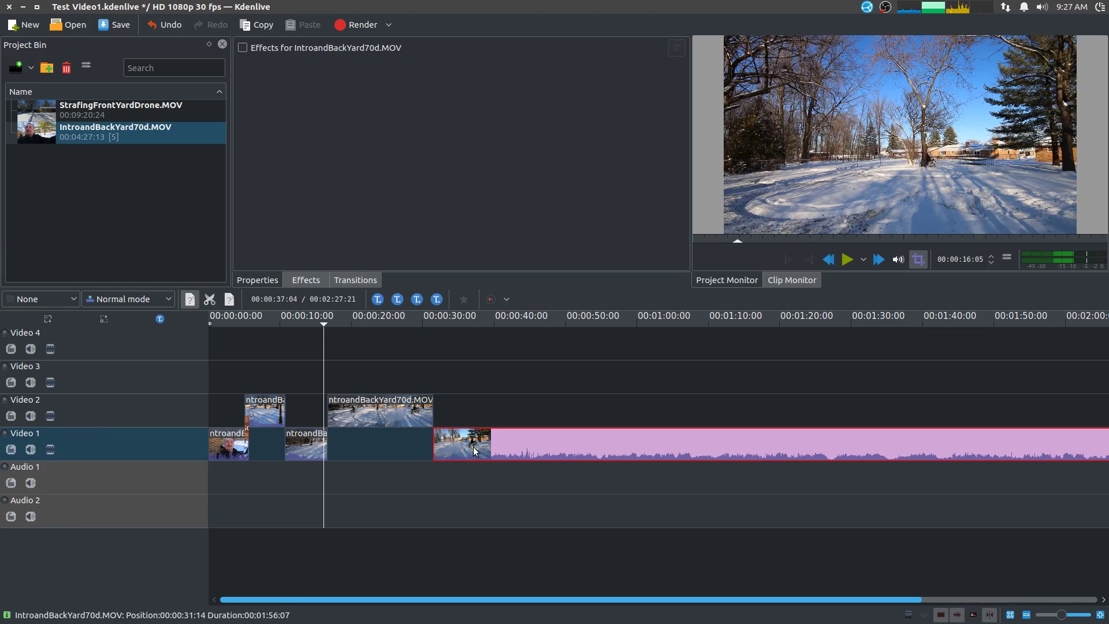
pyautogui.click(392, 411)
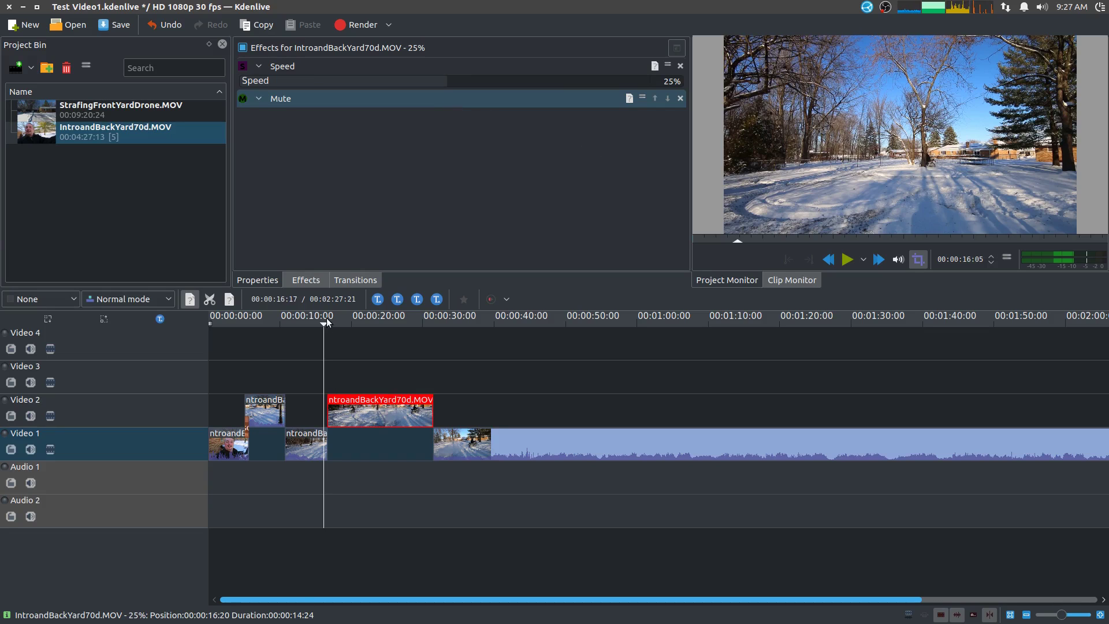
pyautogui.moveTo(327, 321); pyautogui.dragTo(398, 333)
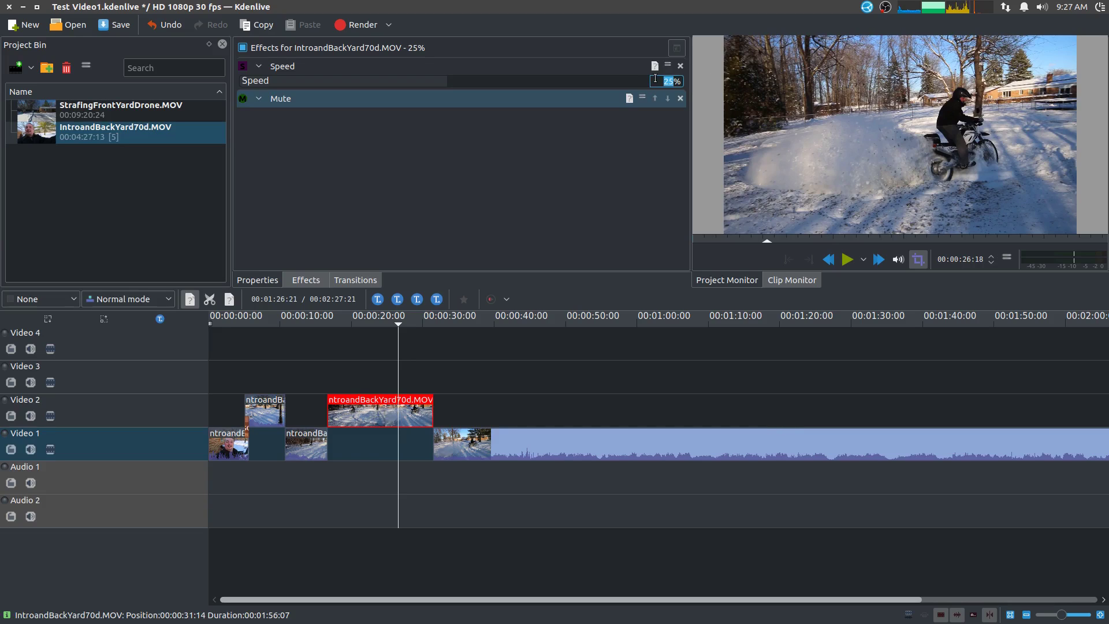
# Try a Speed of 400% on the slowed Video 2 clip and return it to 25%
pyautogui.press('Return')
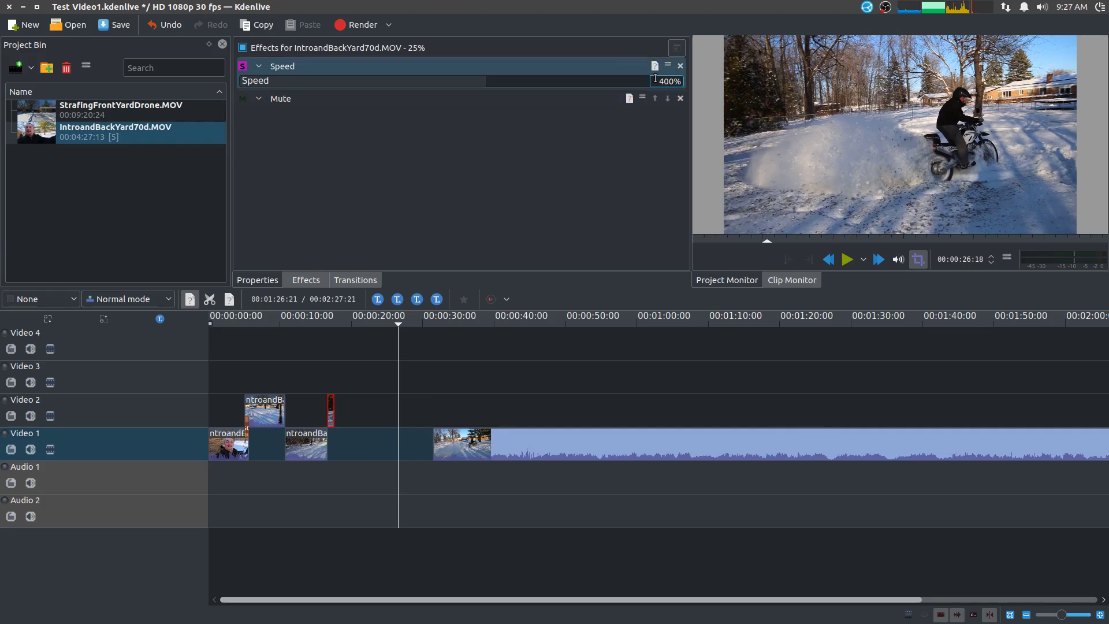
pyautogui.doubleClick(670, 81)
pyautogui.press('BackSpace')
pyautogui.write('25')
pyautogui.press('Return')
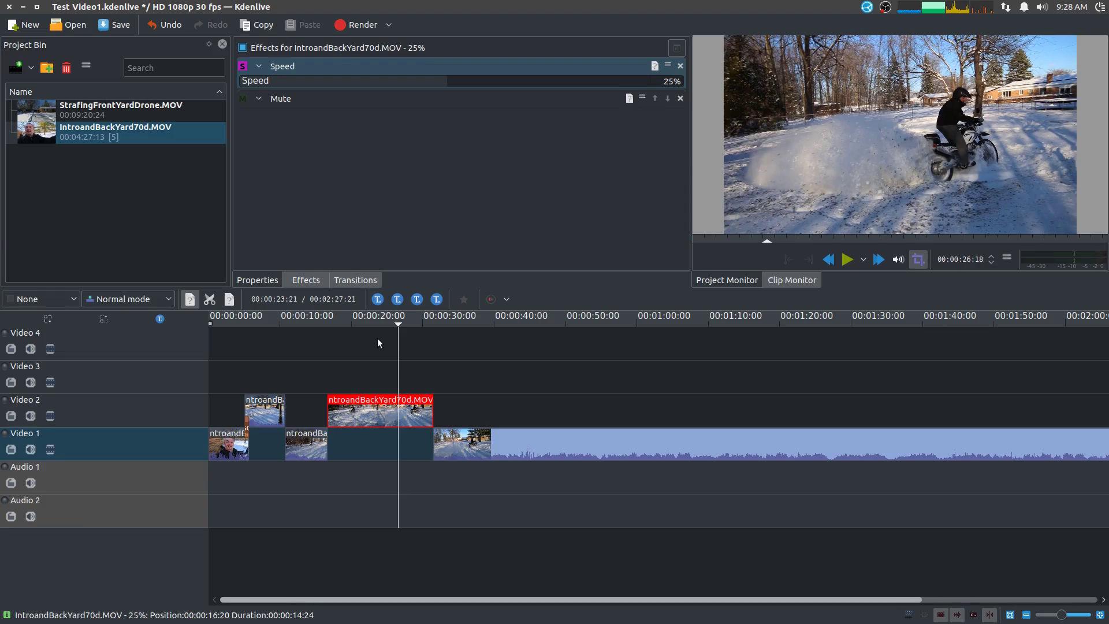
# Play the slowed Video 2 clip through its end and replay the join into the long Video 1 clip
pyautogui.click(322, 341)
pyautogui.click(850, 261)
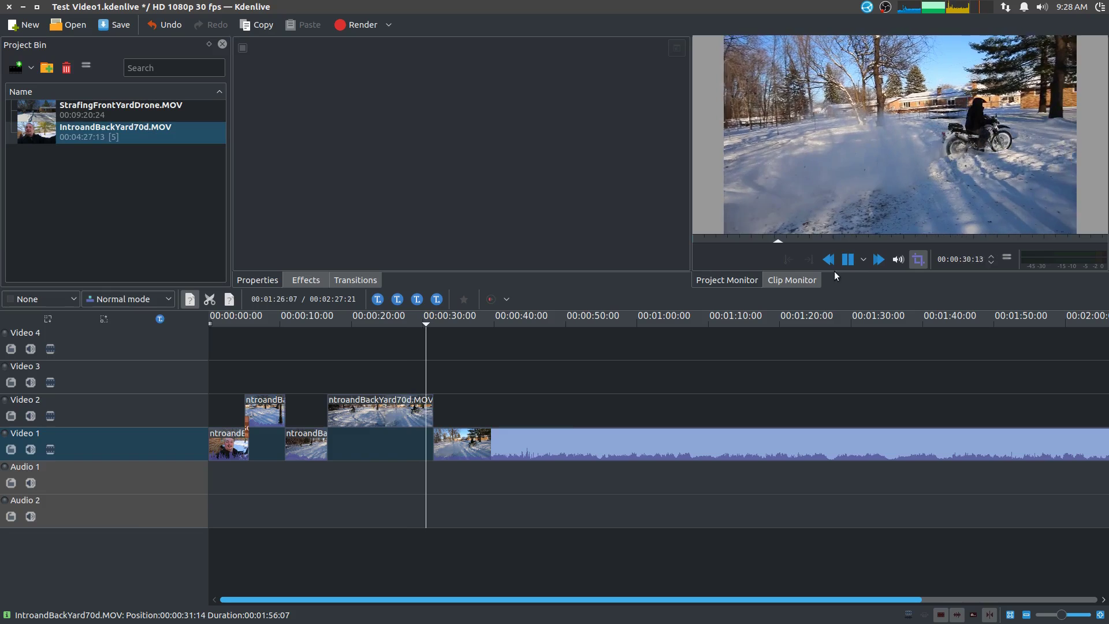
pyautogui.click(847, 260)
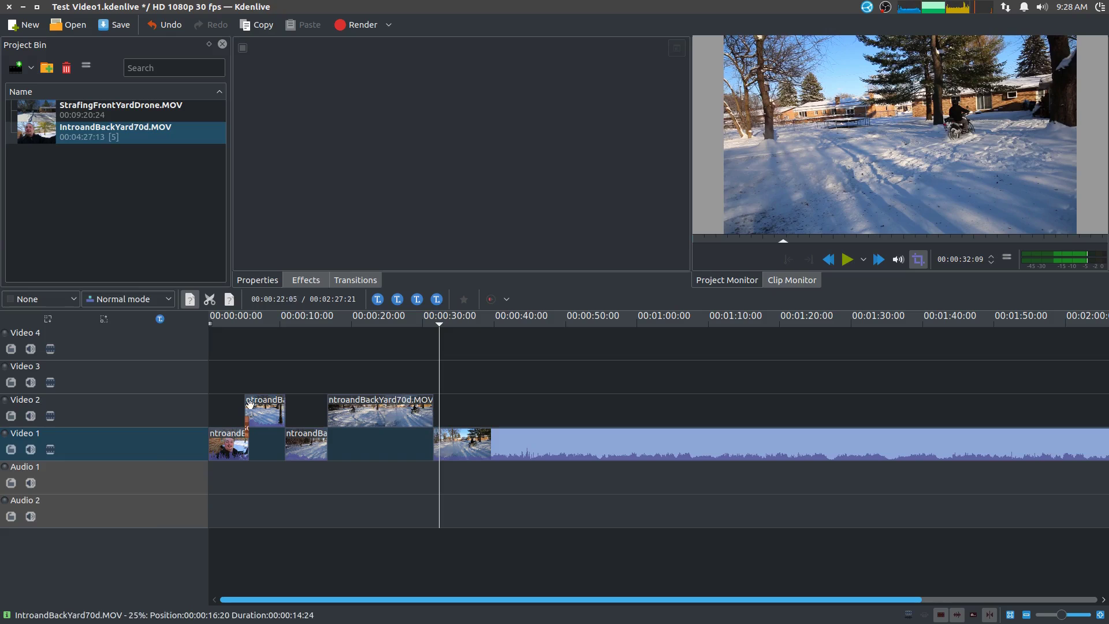
pyautogui.click(427, 415)
pyautogui.click(415, 319)
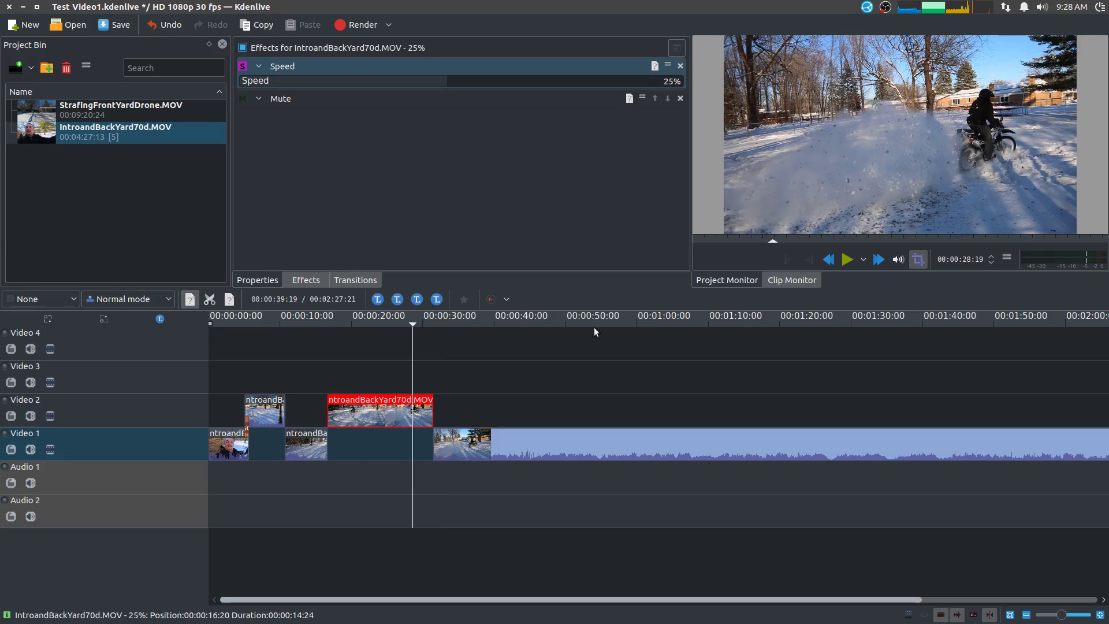
pyautogui.click(849, 260)
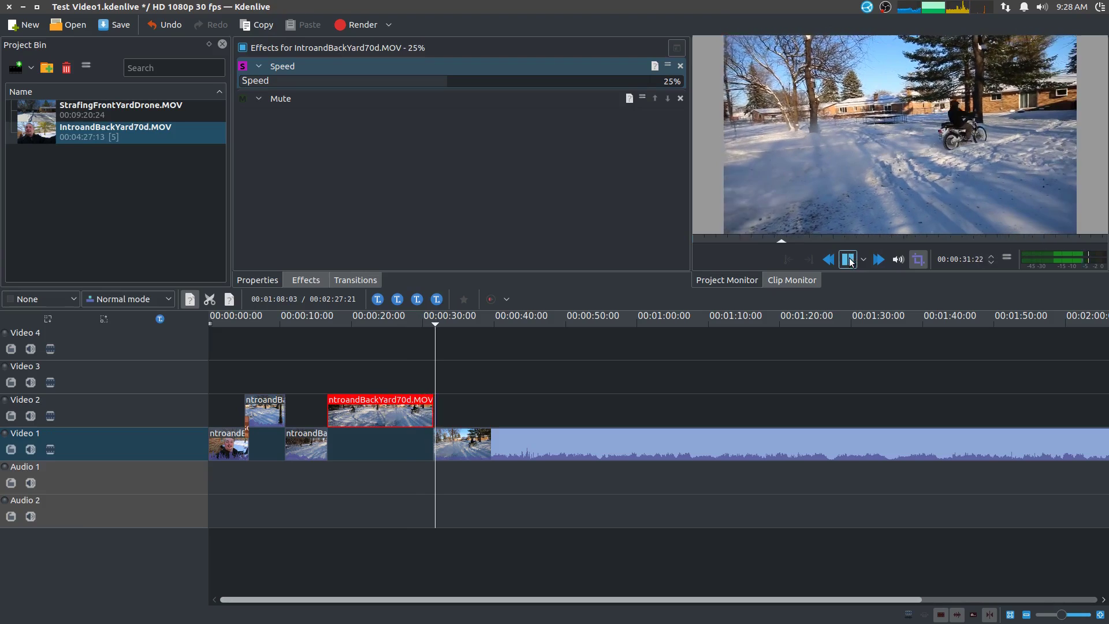
pyautogui.click(849, 259)
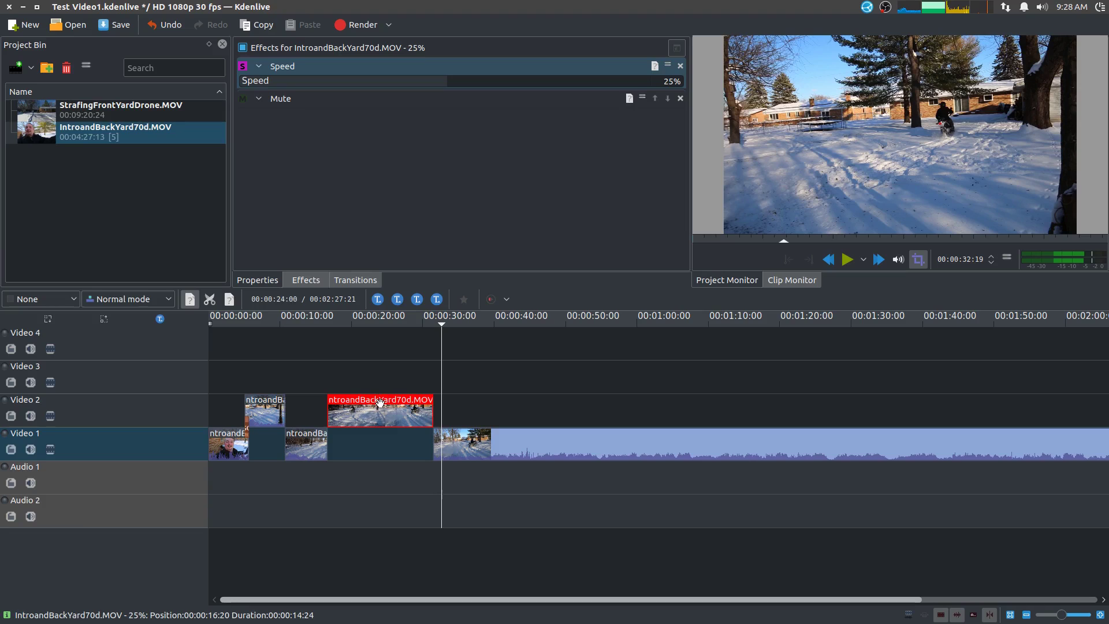
# Scrub through the middle of the slowed Video 2 clip and play the snow-spray passage from about 00:00:21:13
pyautogui.click(391, 326)
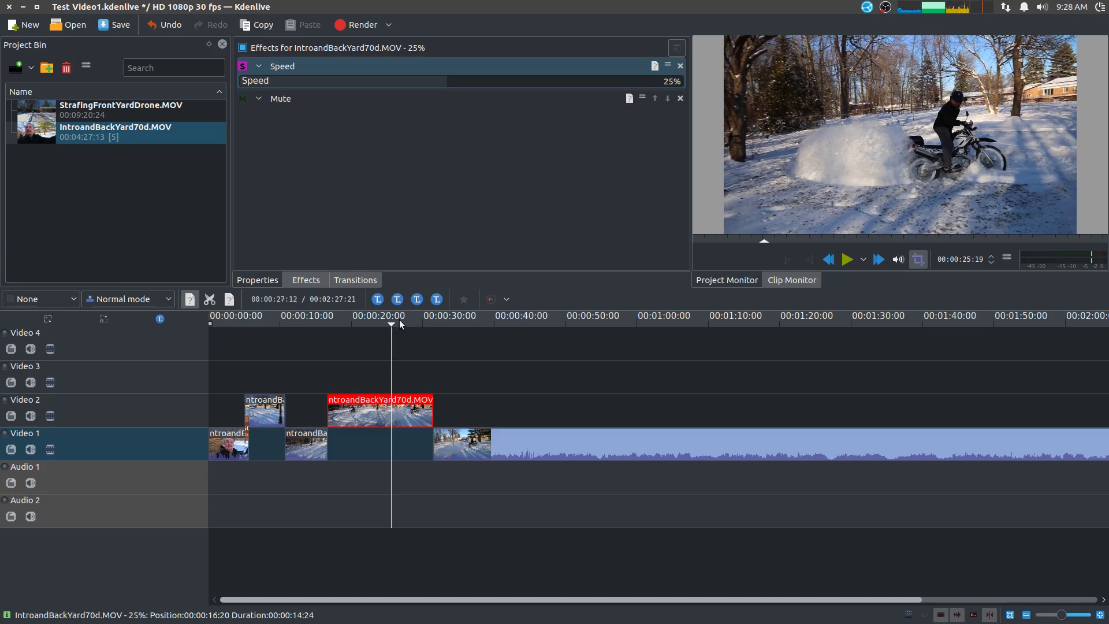
pyautogui.click(323, 326)
pyautogui.click(368, 328)
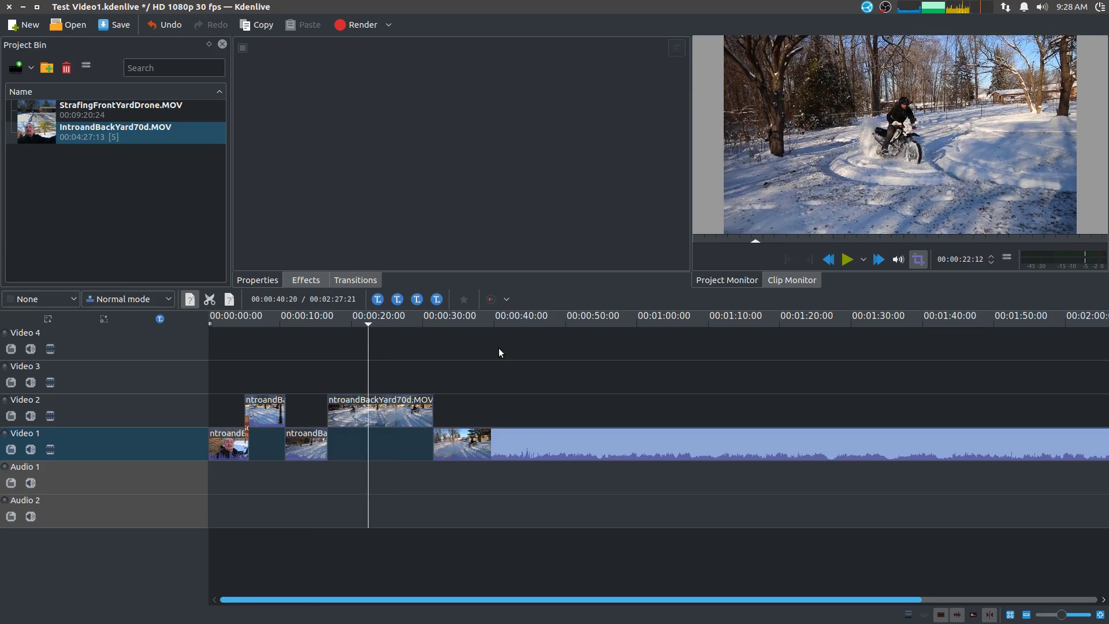
pyautogui.moveTo(366, 324); pyautogui.dragTo(394, 328)
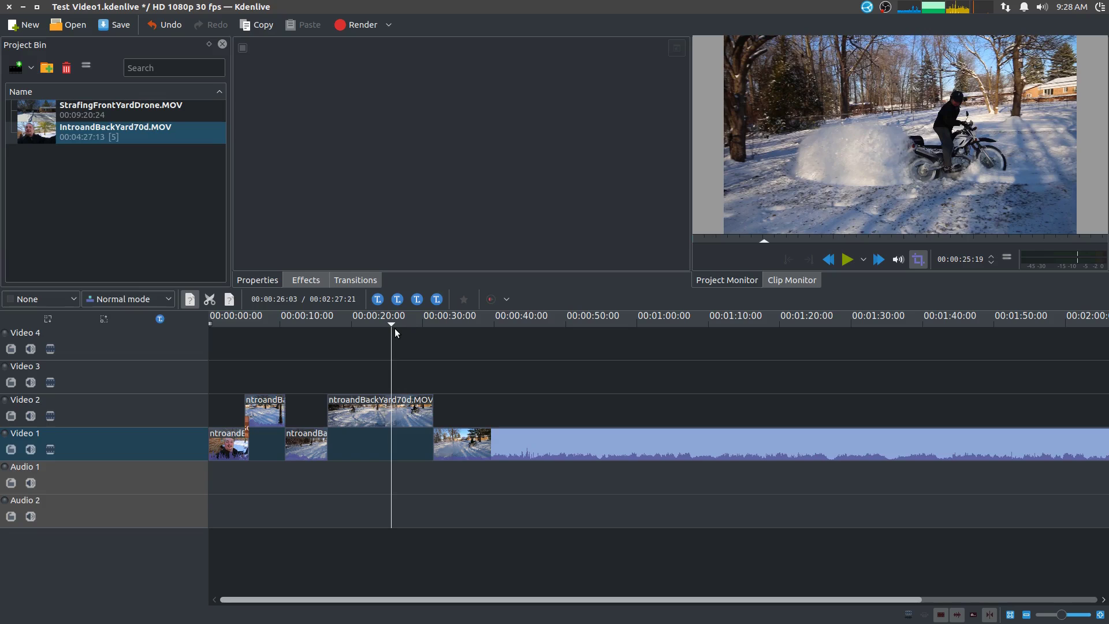
pyautogui.click(387, 412)
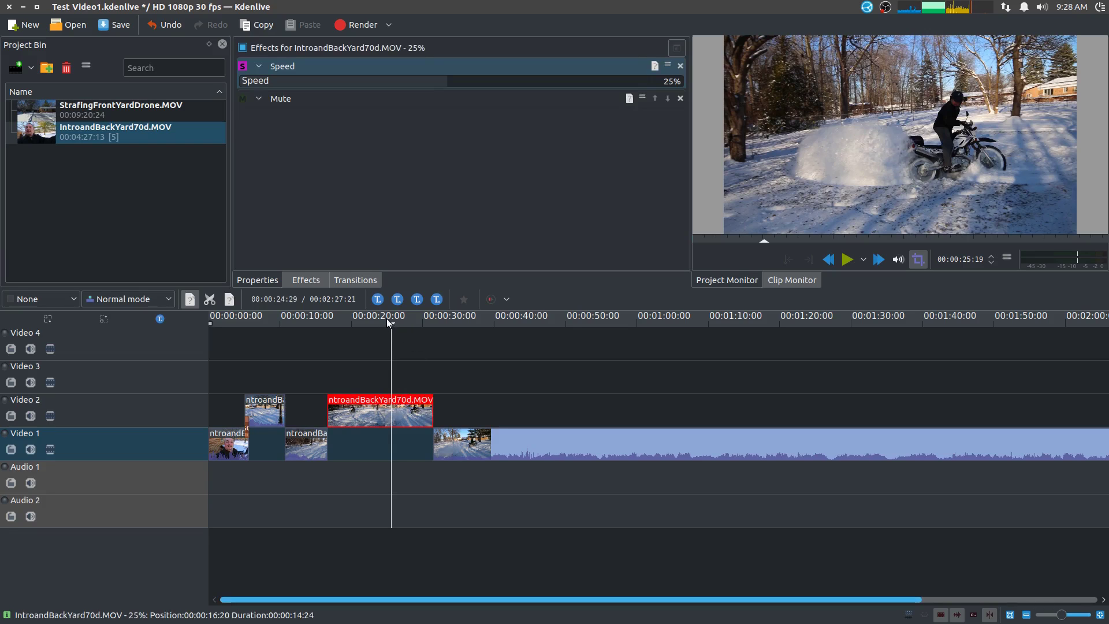
pyautogui.moveTo(397, 320); pyautogui.dragTo(357, 346)
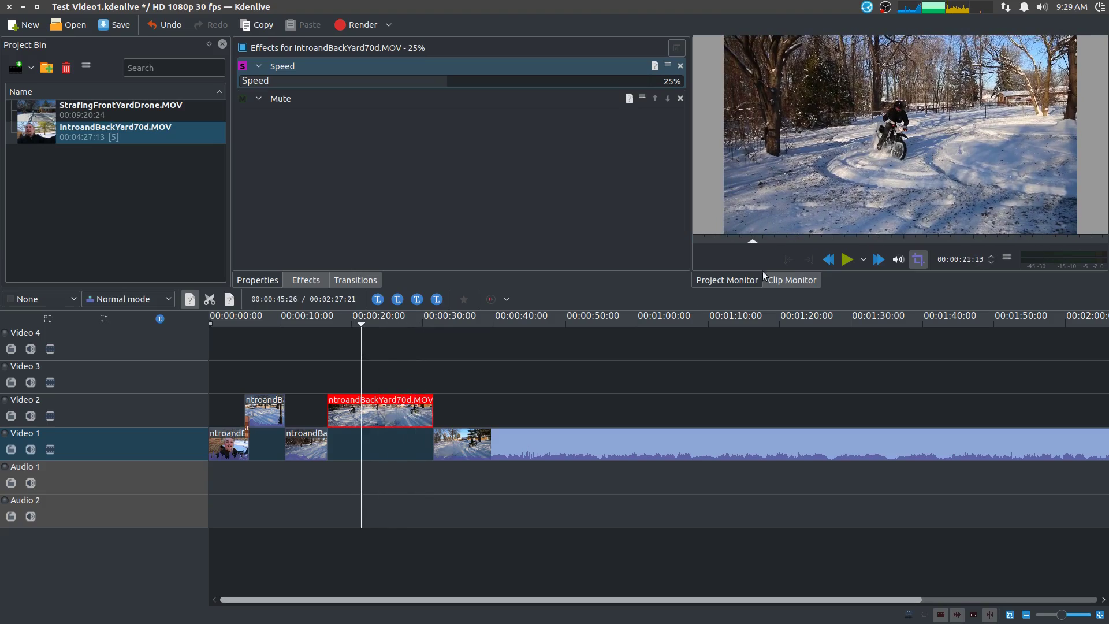
pyautogui.click(848, 260)
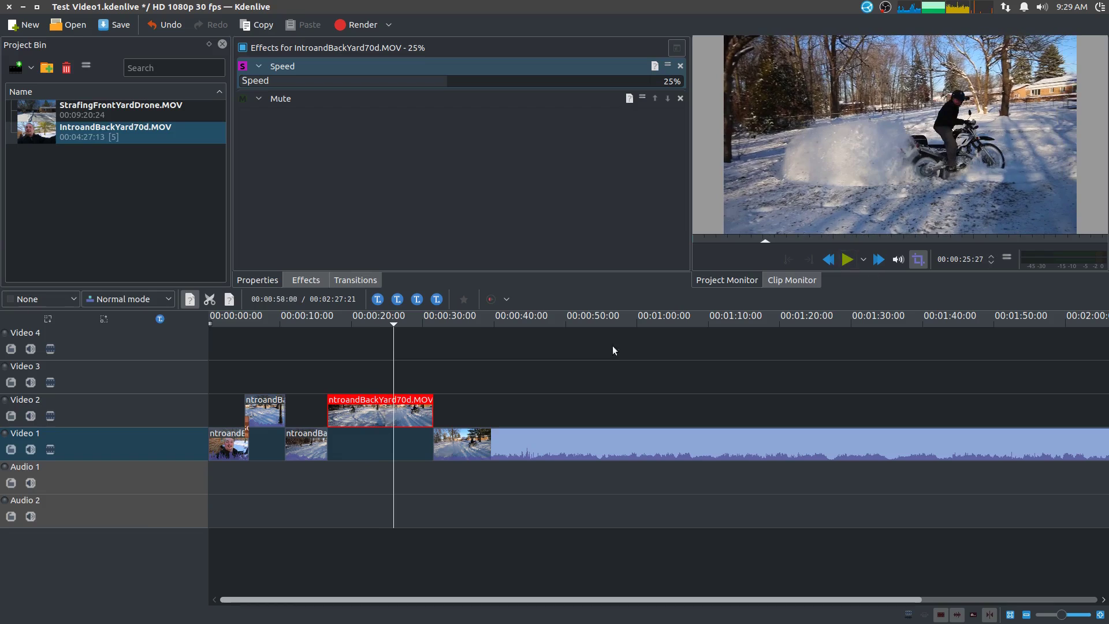
# Scrub ahead to about 00:00:54 in the long Video 1 clip and clear the Project Bin selection
pyautogui.moveTo(392, 325); pyautogui.dragTo(594, 373)
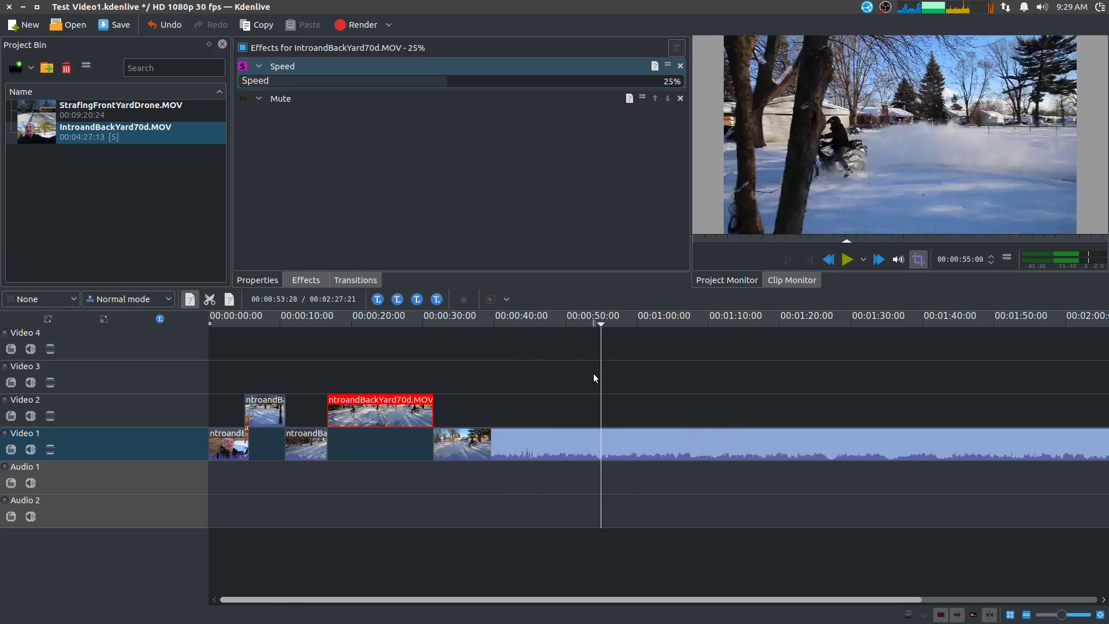
pyautogui.click(106, 209)
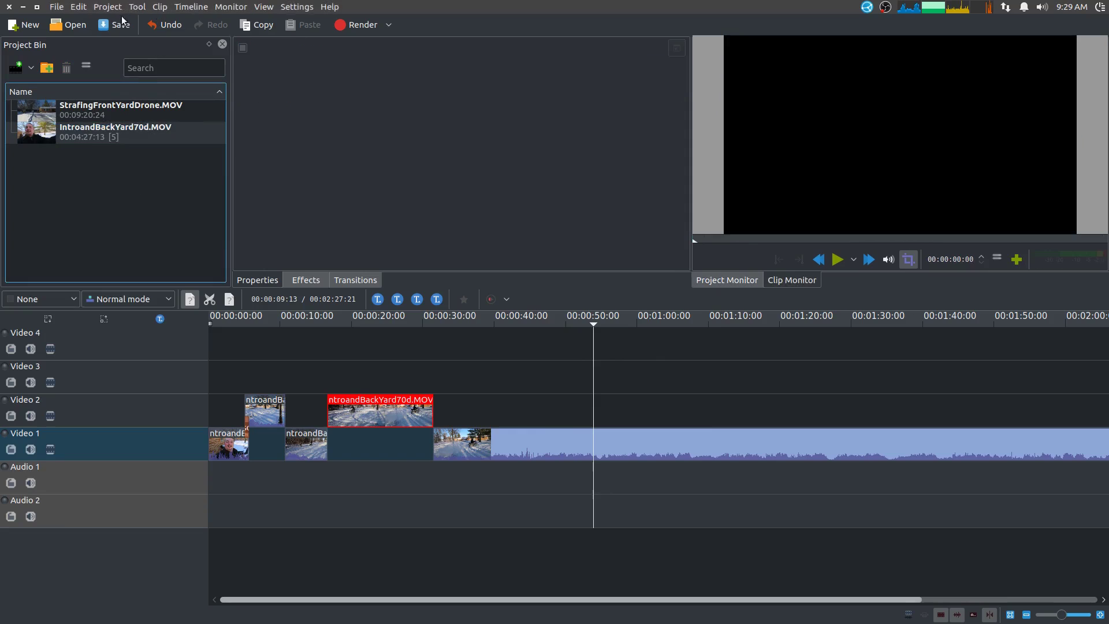
# Save the project and create a title clip in the Project Bin with the text "MotorCycle"
pyautogui.click(113, 32)
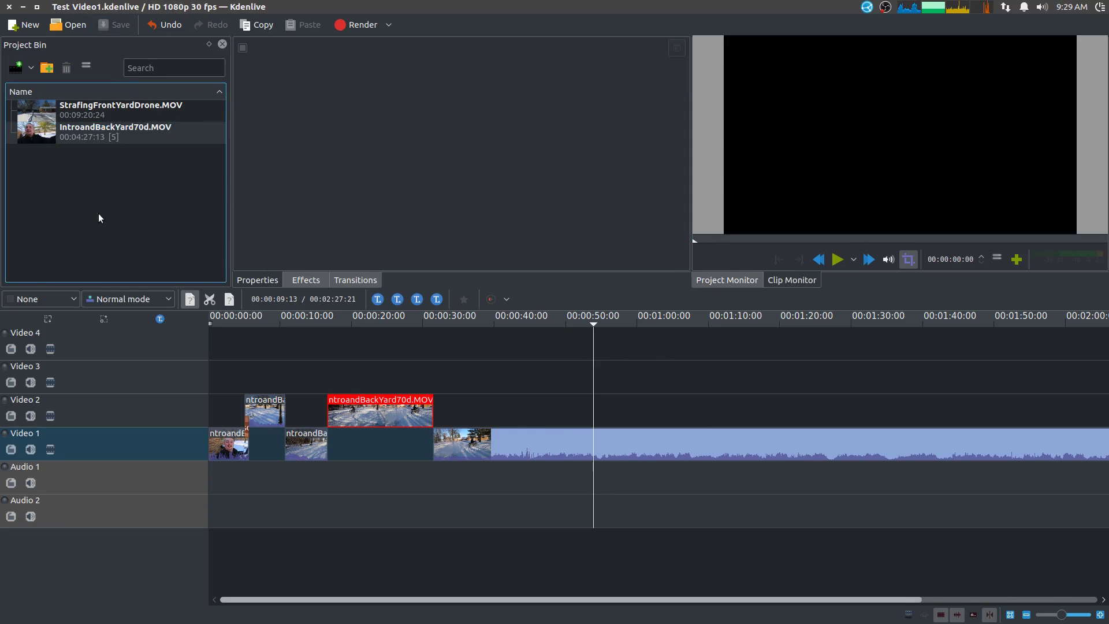
pyautogui.rightClick(133, 191)
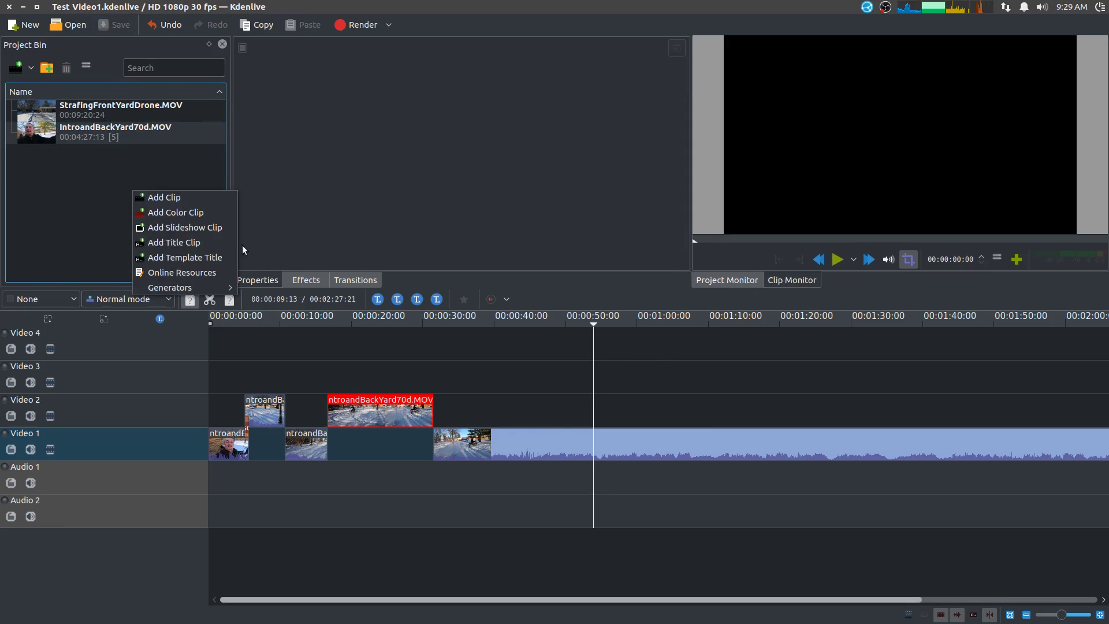
pyautogui.click(178, 247)
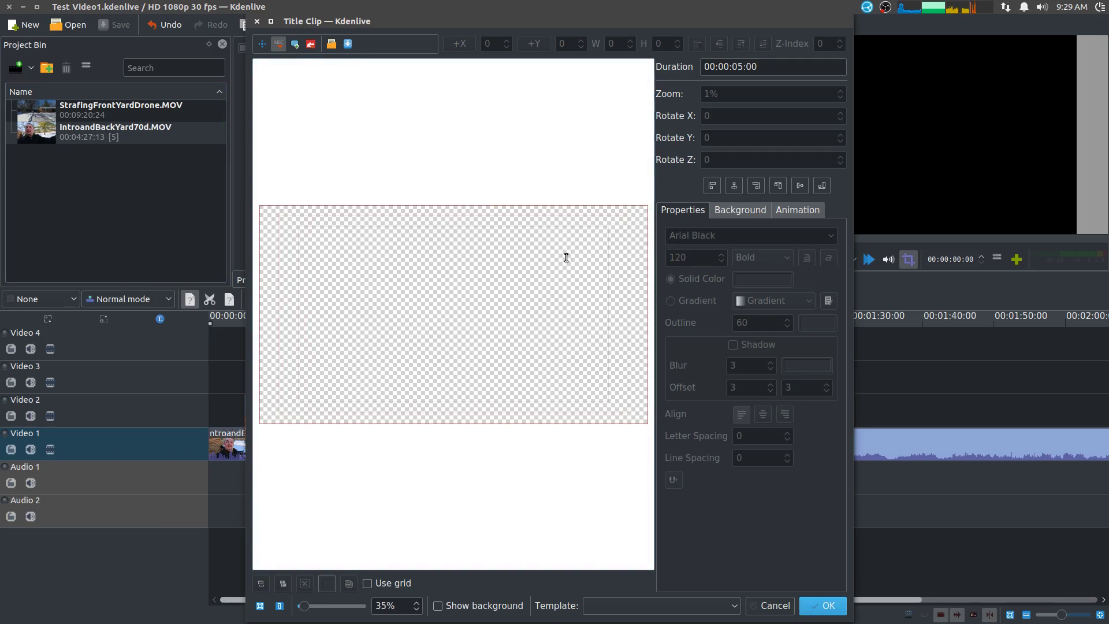
pyautogui.click(399, 320)
pyautogui.click(483, 327)
pyautogui.click(442, 326)
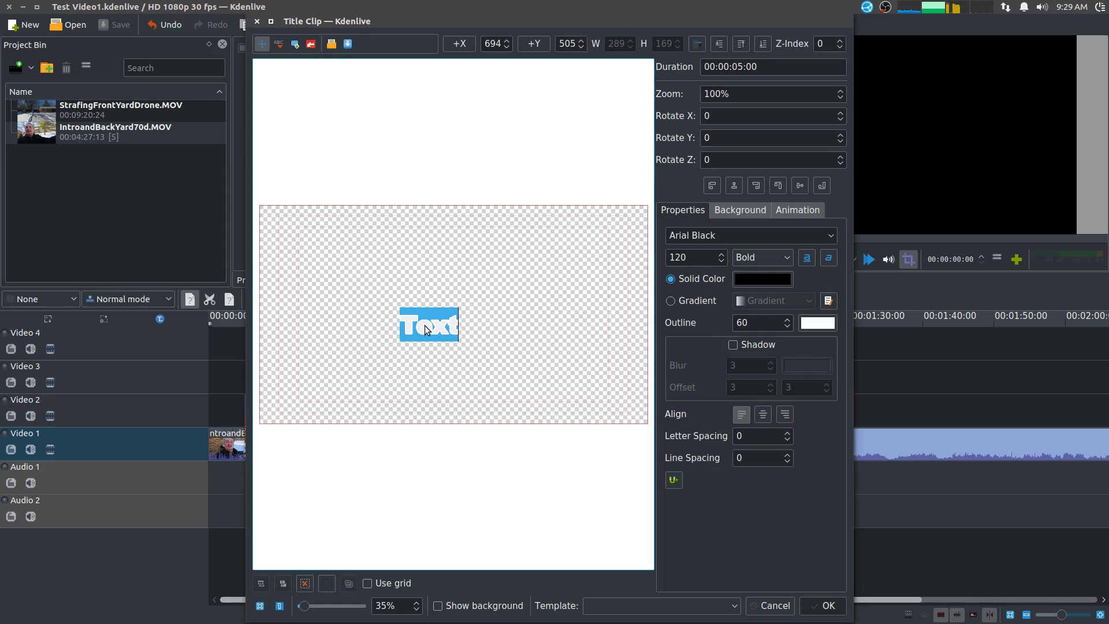
pyautogui.write('MotorCycle')
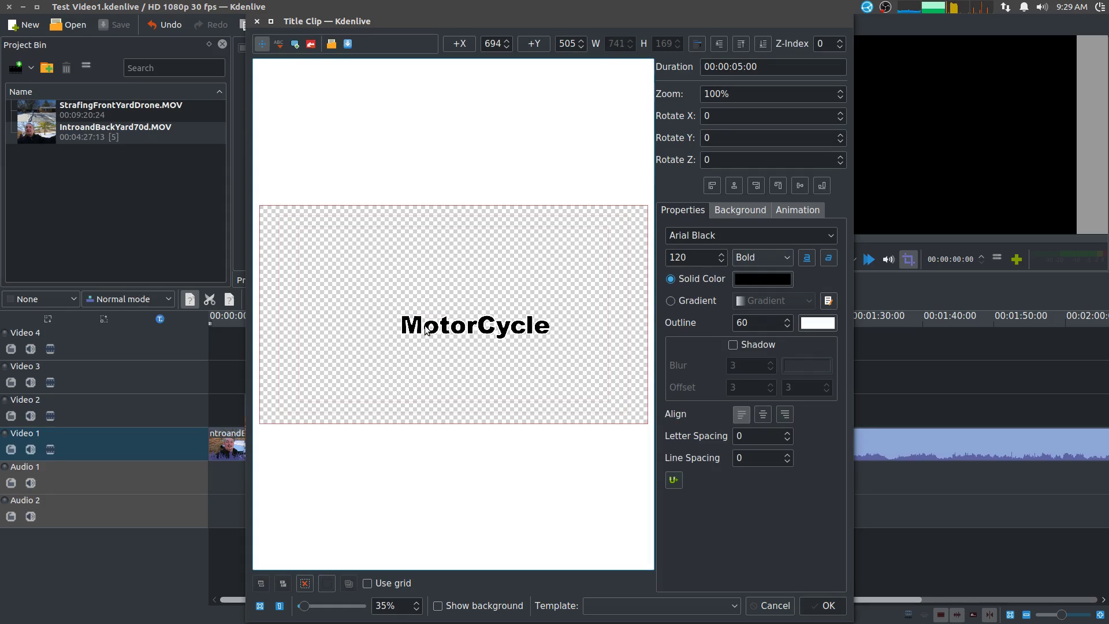
pyautogui.click(823, 605)
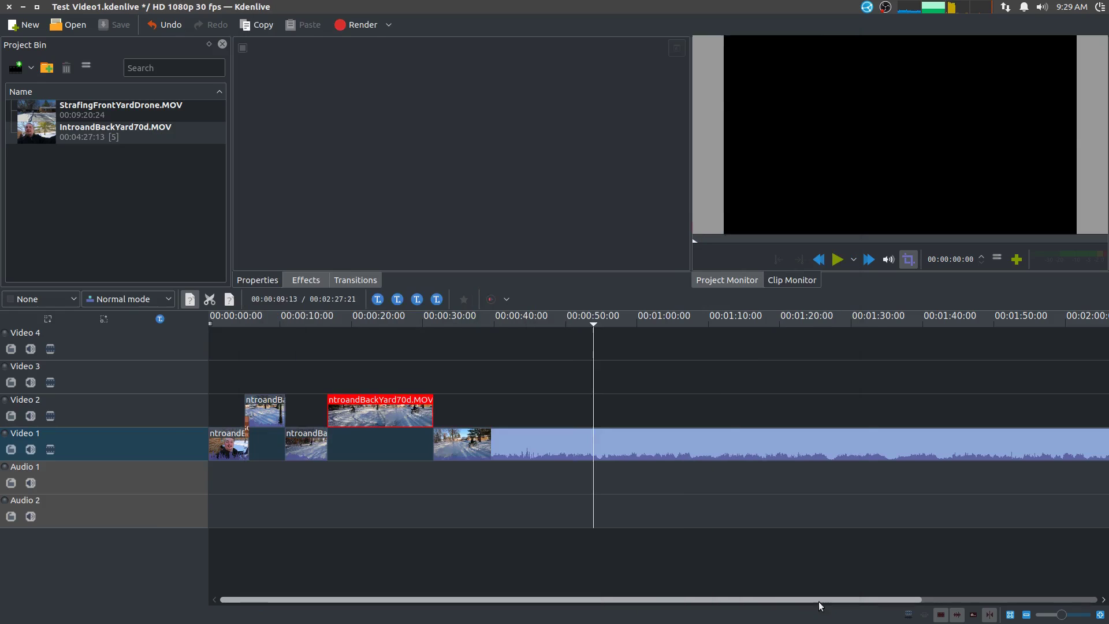
# Rename the new title clip in the Project Bin as Motorcycle
pyautogui.click(85, 109)
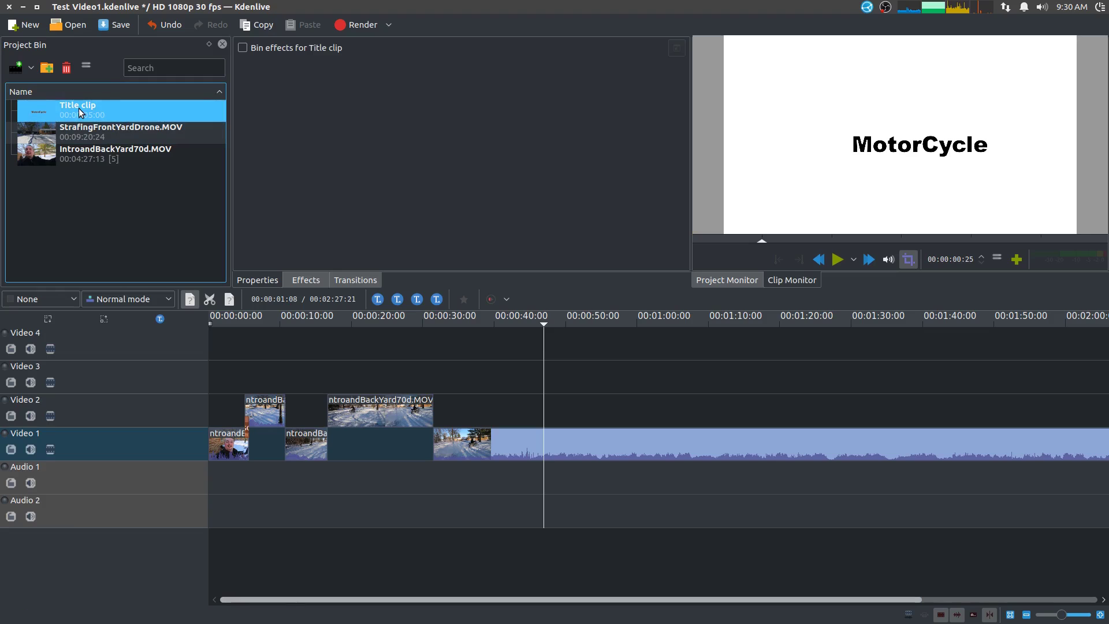
pyautogui.click(80, 112)
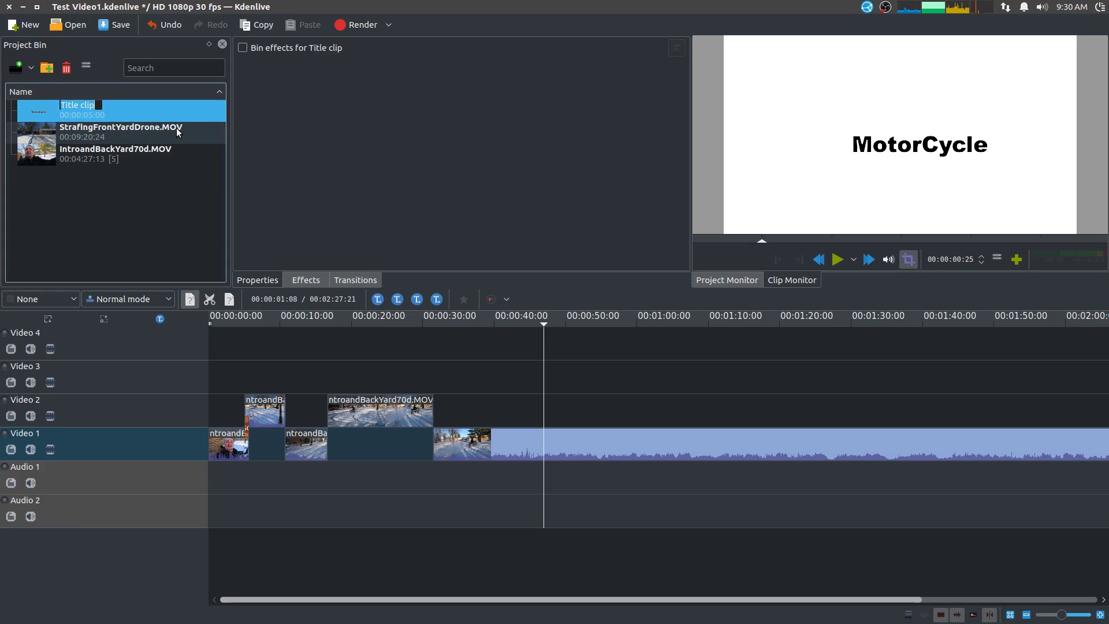
pyautogui.write('Motoc')
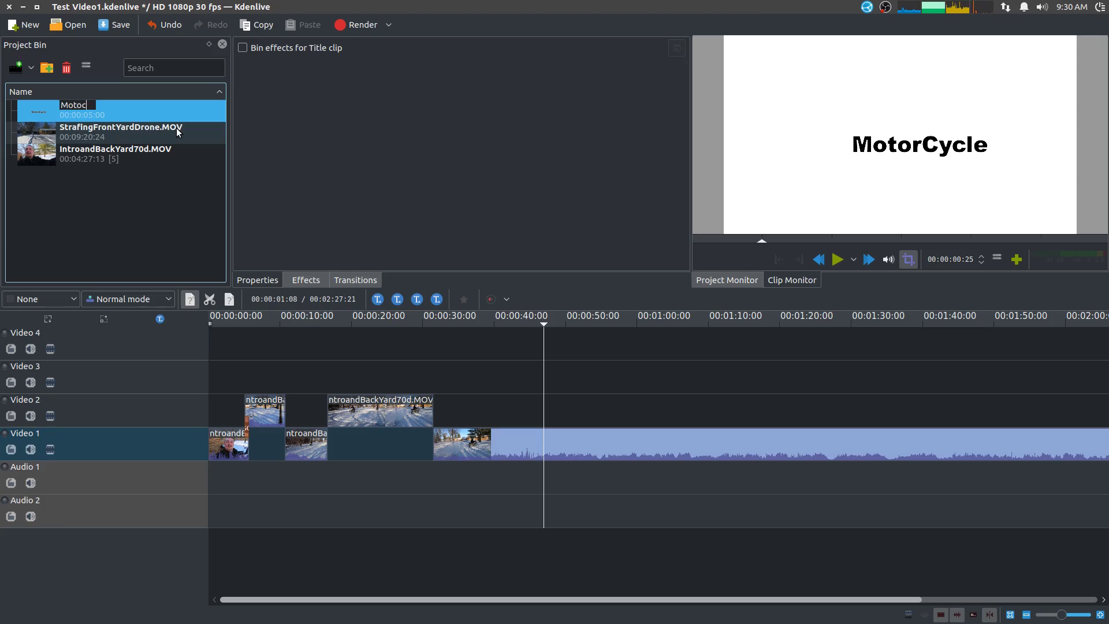
pyautogui.press('BackSpace')
pyautogui.write('rcycle')
pyautogui.press('Return')
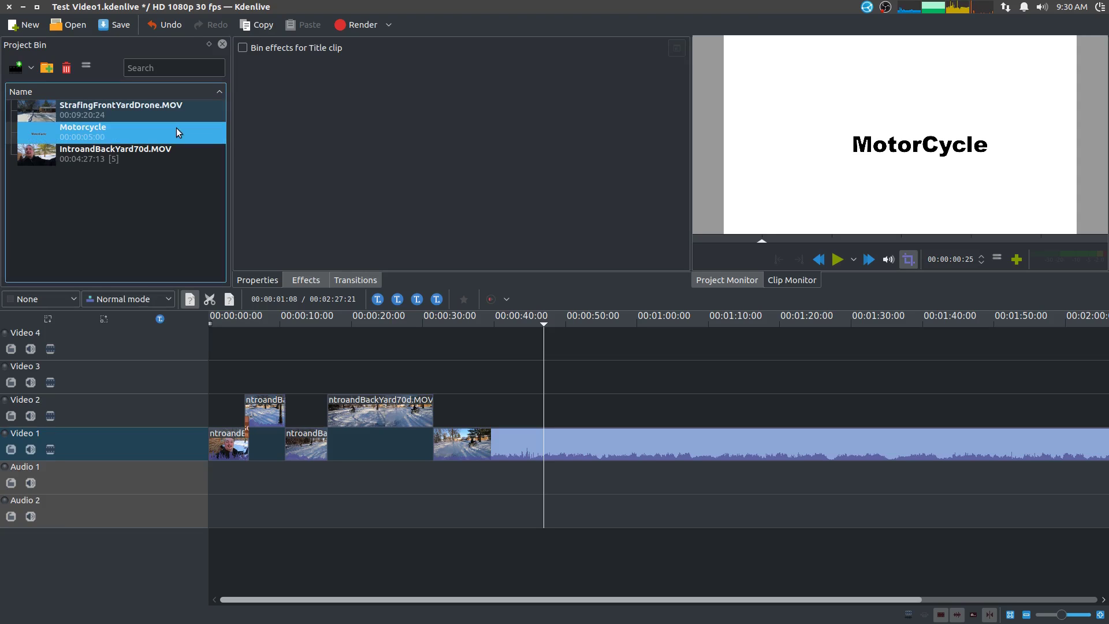
# Place the Motorcycle title on Video 2 at about 00:00:45 and add an Affine transition between it and the Video 1 clip
pyautogui.moveTo(175, 127); pyautogui.dragTo(532, 410)
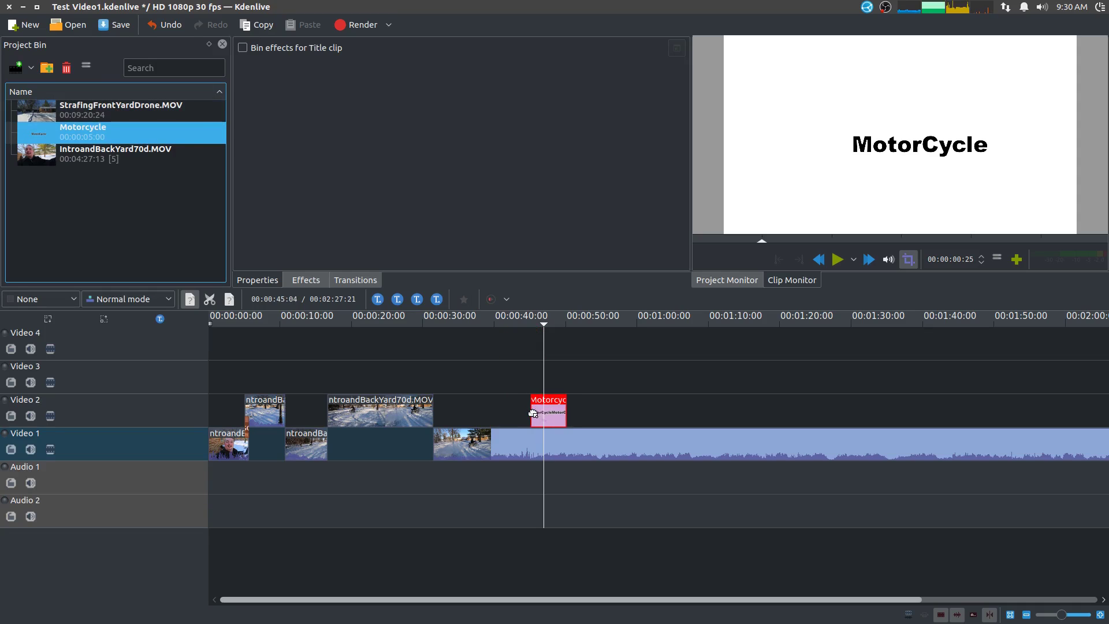
pyautogui.moveTo(543, 322); pyautogui.dragTo(533, 353)
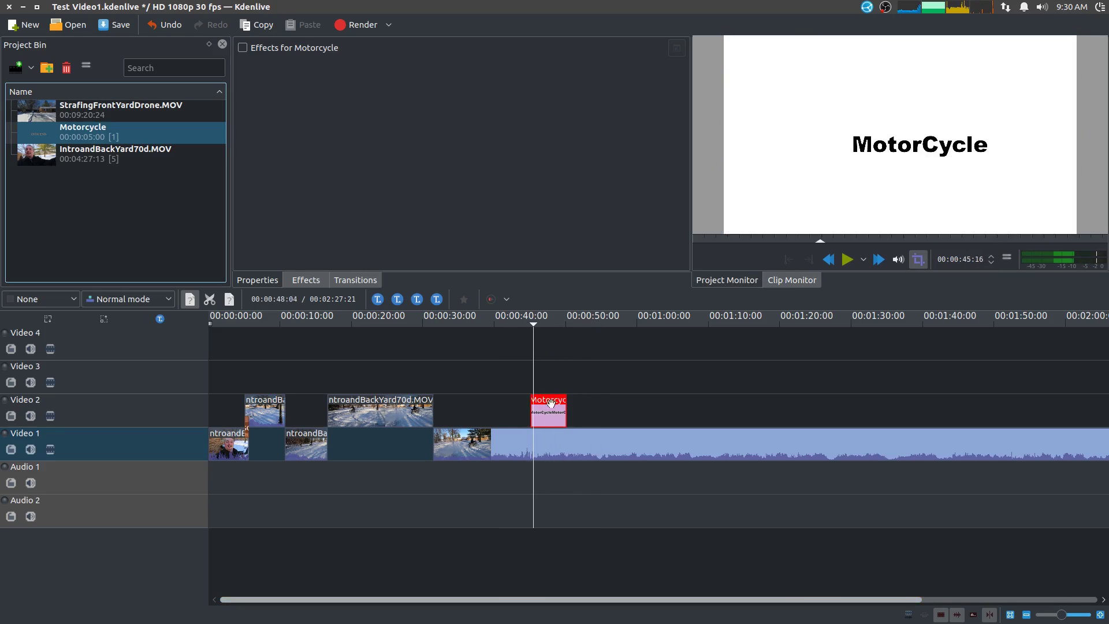
pyautogui.click(355, 280)
pyautogui.moveTo(279, 89); pyautogui.dragTo(541, 420)
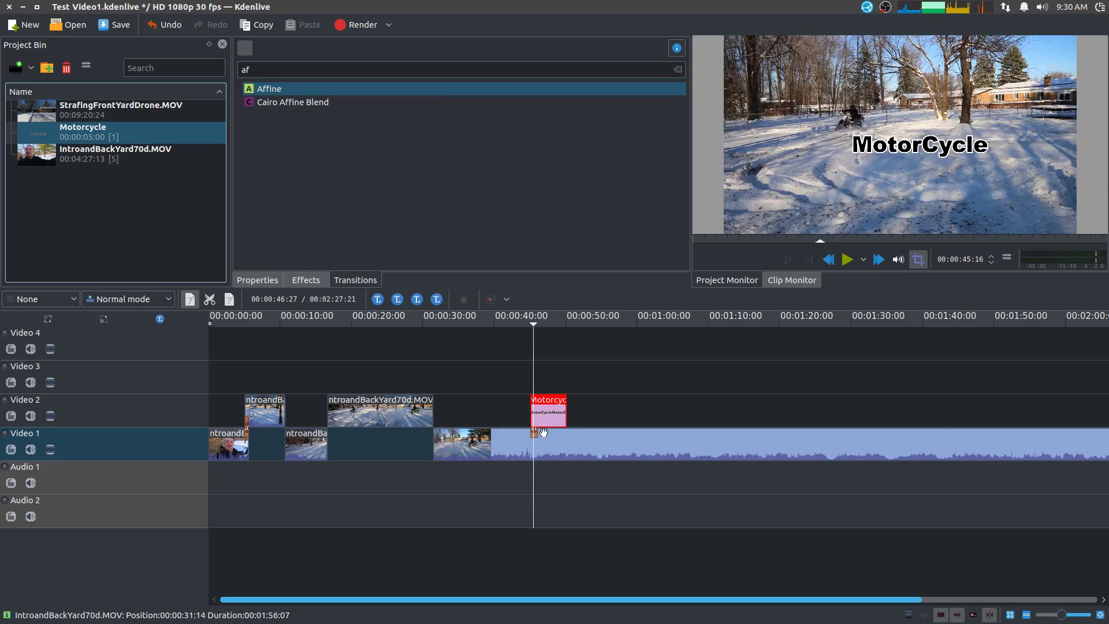
# Stretch the Affine transition to the full length of the Motorcycle title
pyautogui.scroll(3, 530, 432)
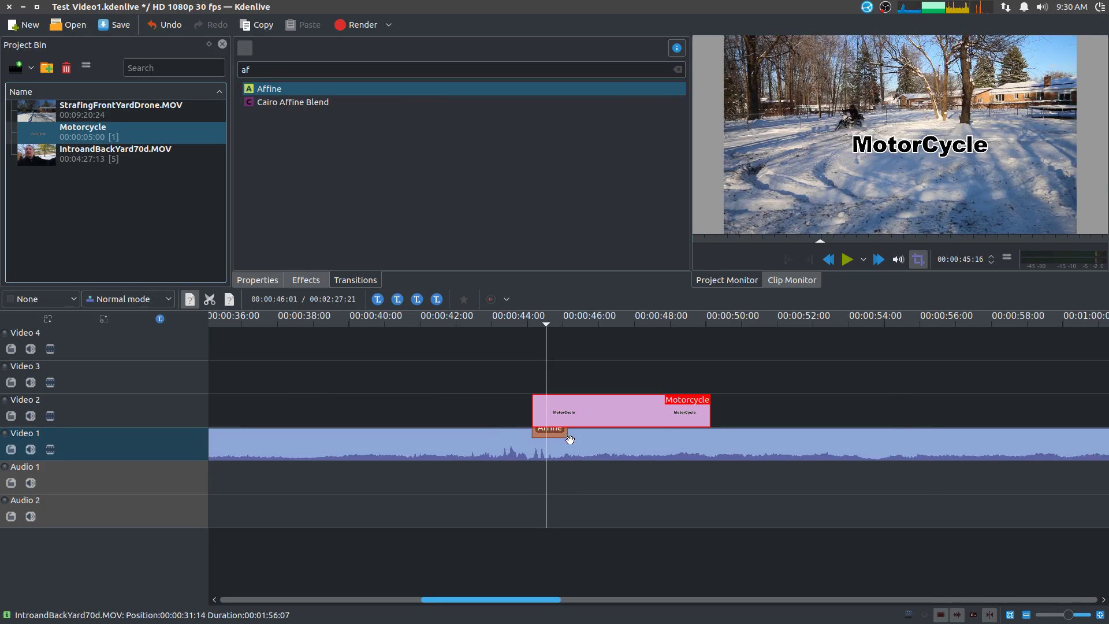
pyautogui.click(565, 436)
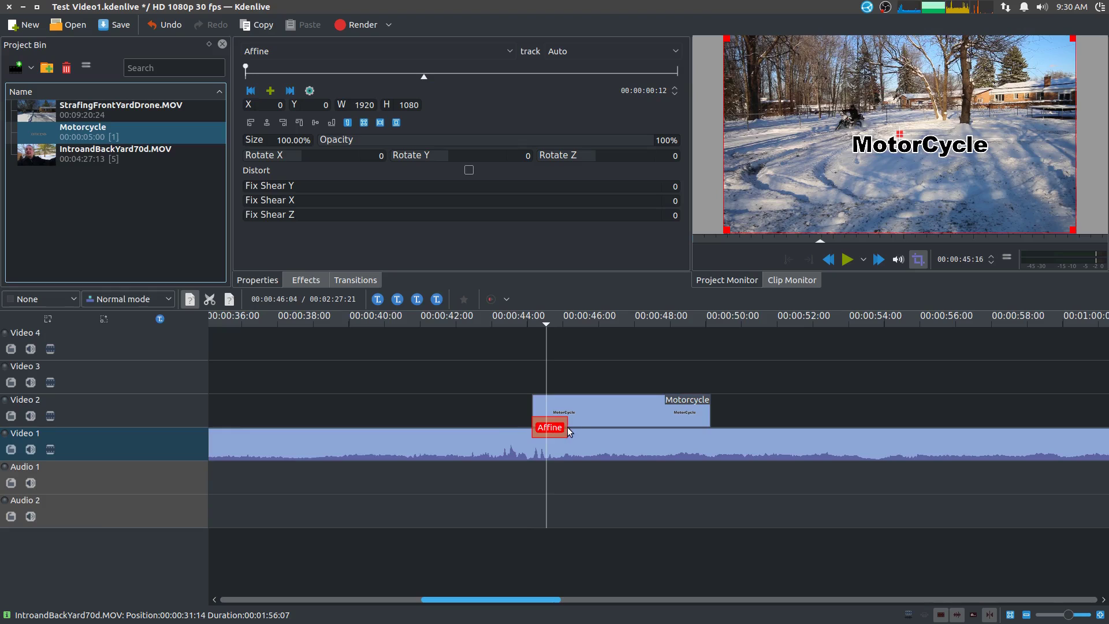
pyautogui.moveTo(567, 430); pyautogui.dragTo(712, 427)
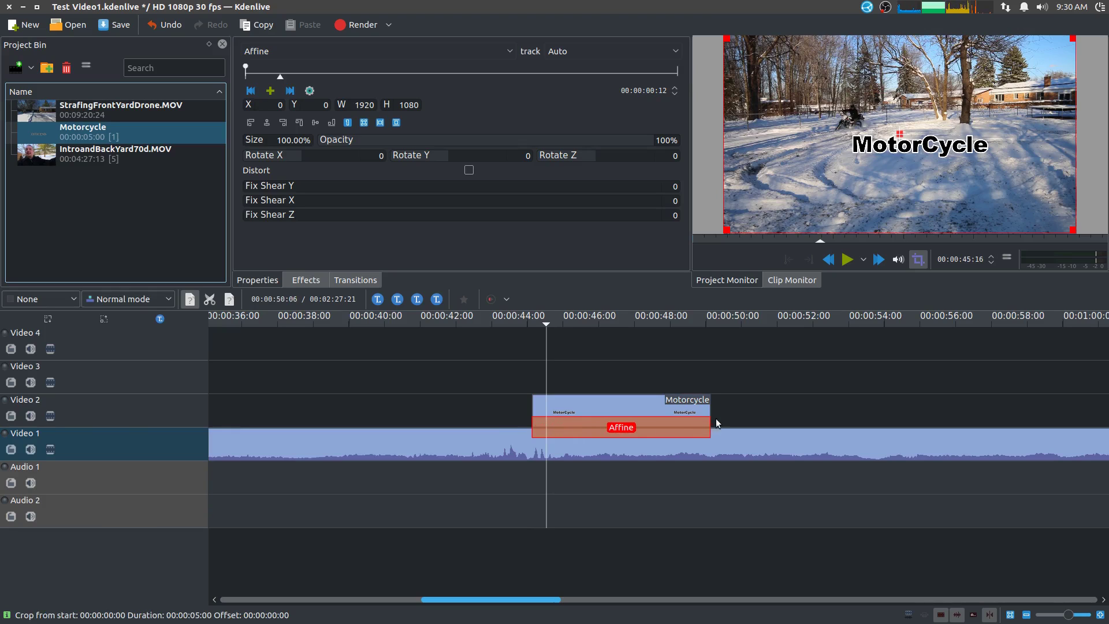
# Play the passage of footage overlaid by the Motorcycle title to check the Affine composite
pyautogui.moveTo(522, 330); pyautogui.dragTo(504, 359)
pyautogui.click(574, 426)
pyautogui.click(848, 259)
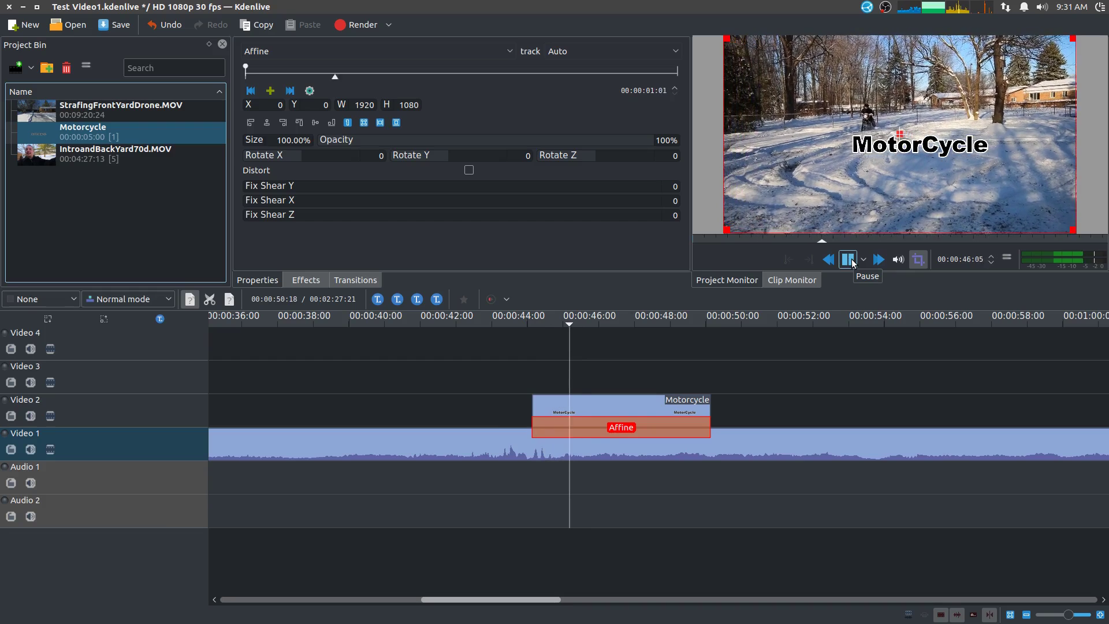
pyautogui.click(853, 261)
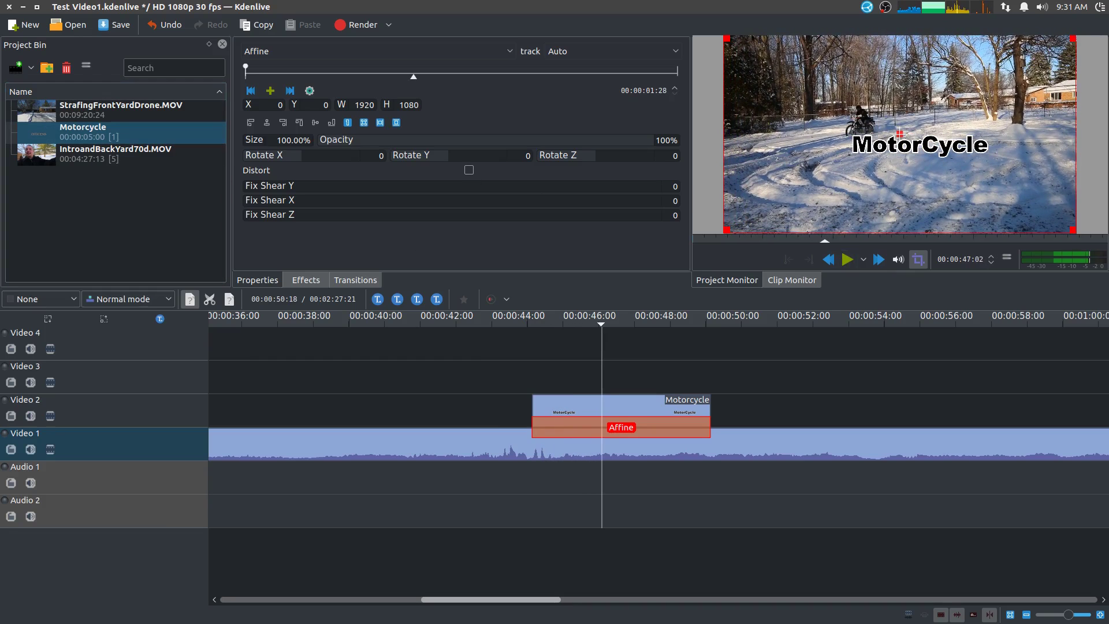
# Edit the Motorcycle title so its text sits in the lower part of the frame and check it over the footage
pyautogui.rightClick(70, 130)
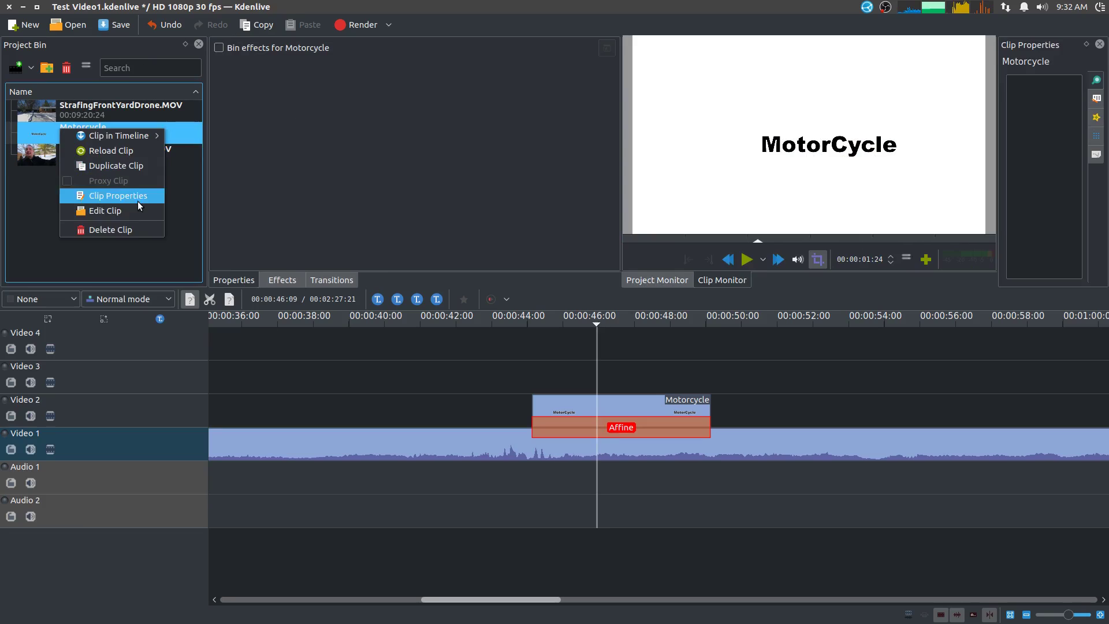
pyautogui.click(129, 213)
pyautogui.click(497, 330)
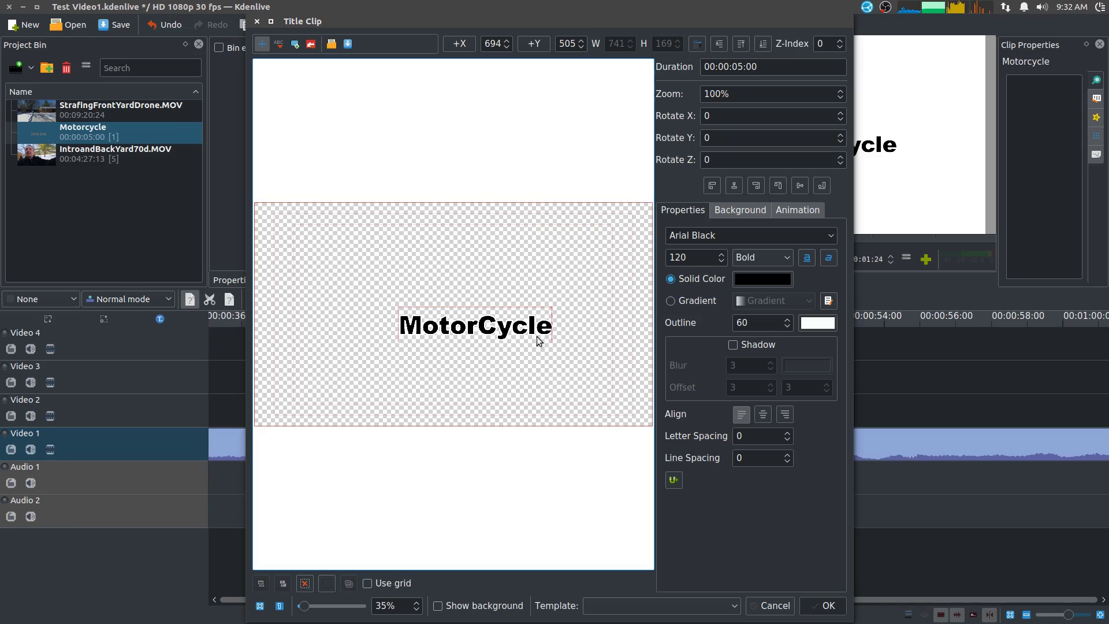
pyautogui.moveTo(552, 331); pyautogui.dragTo(470, 364)
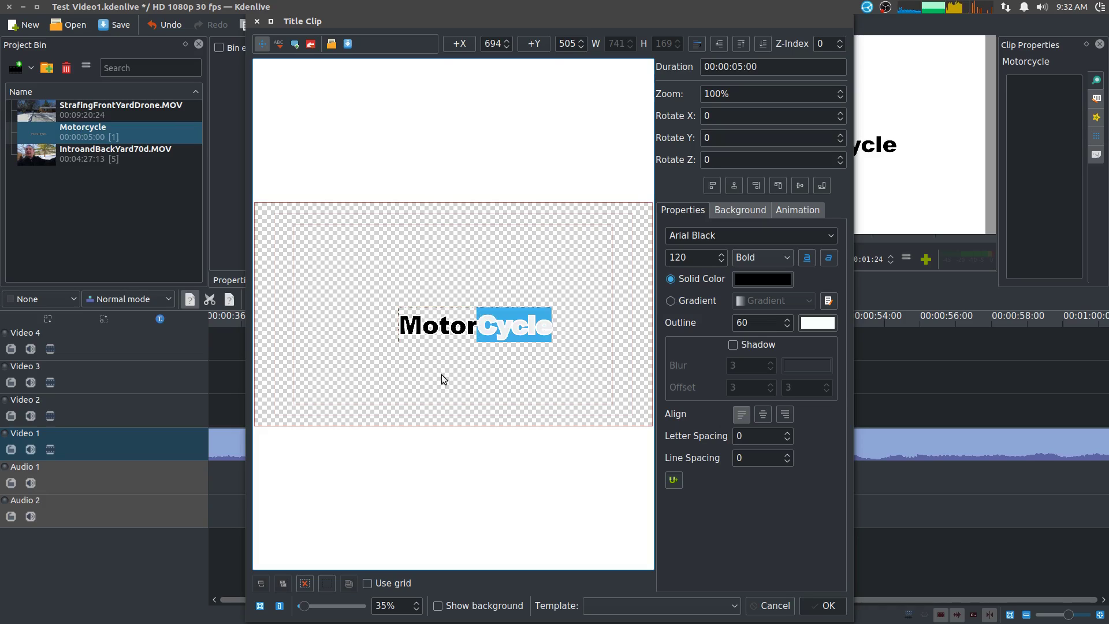
pyautogui.click(443, 376)
pyautogui.moveTo(421, 327); pyautogui.dragTo(365, 385)
pyautogui.click(824, 604)
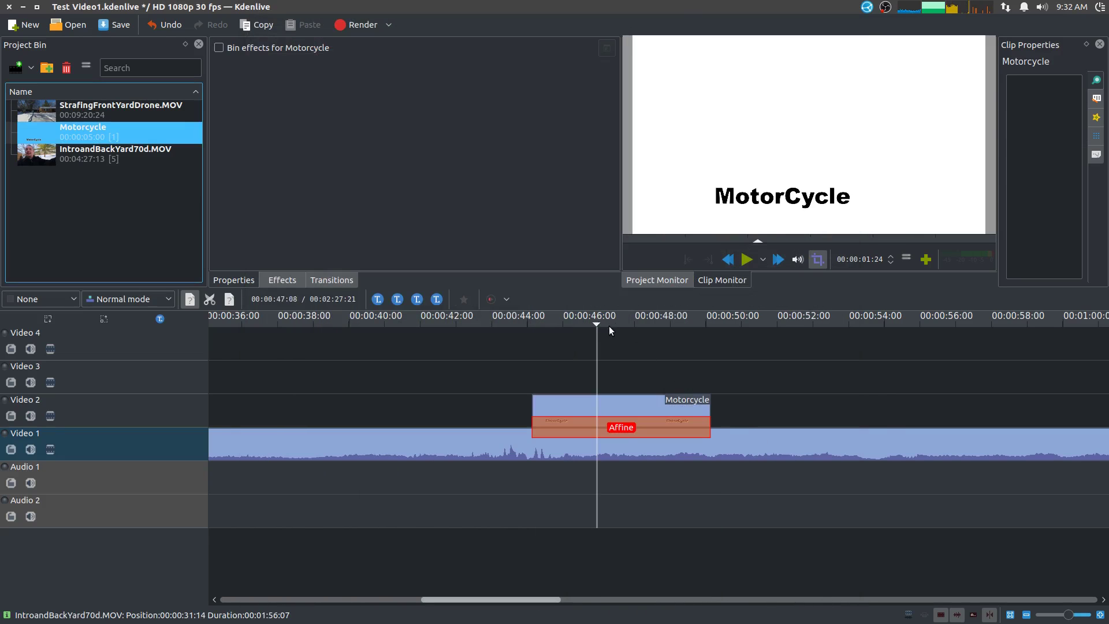
pyautogui.click(588, 331)
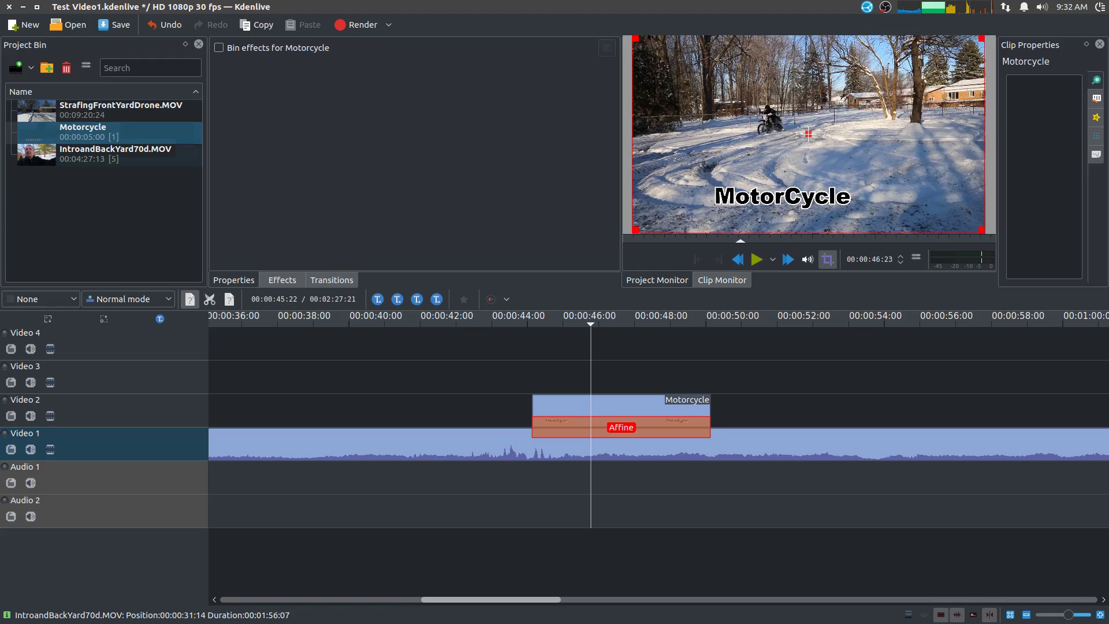
# Edit the Motorcycle title so its text sits in the upper part of the frame and check it over the footage
pyautogui.rightClick(51, 139)
pyautogui.click(119, 217)
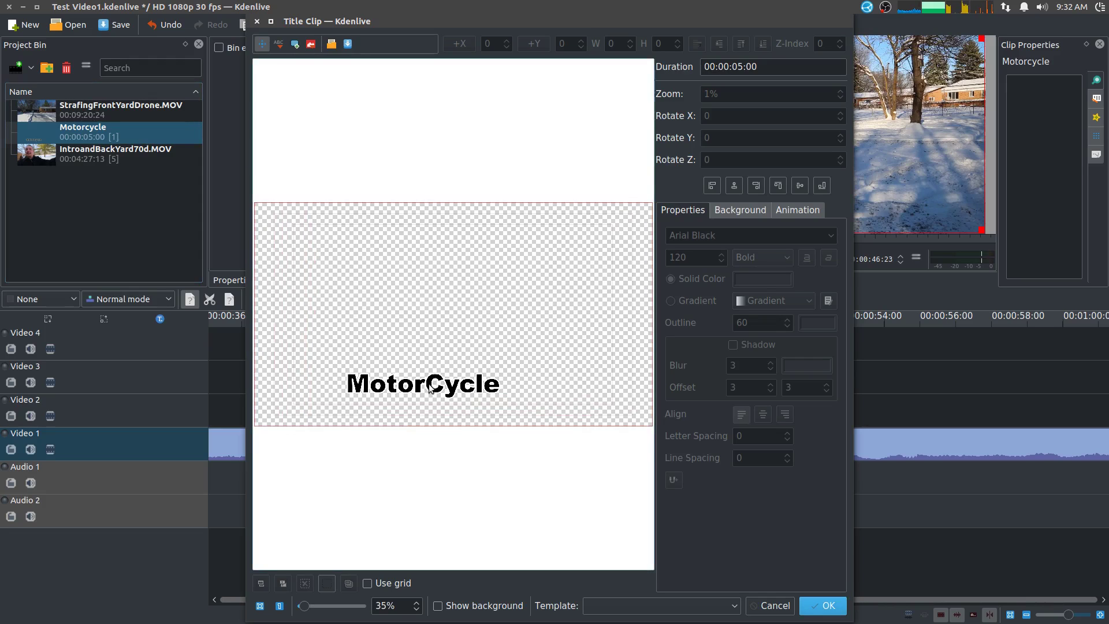
pyautogui.moveTo(420, 391); pyautogui.dragTo(453, 255)
pyautogui.click(822, 605)
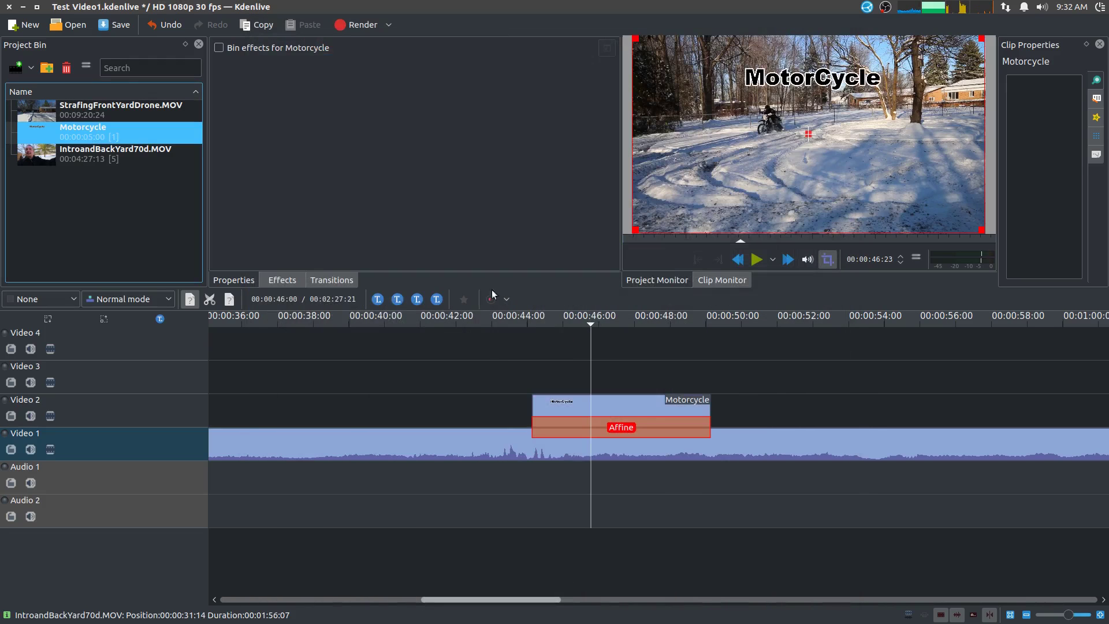
pyautogui.click(610, 324)
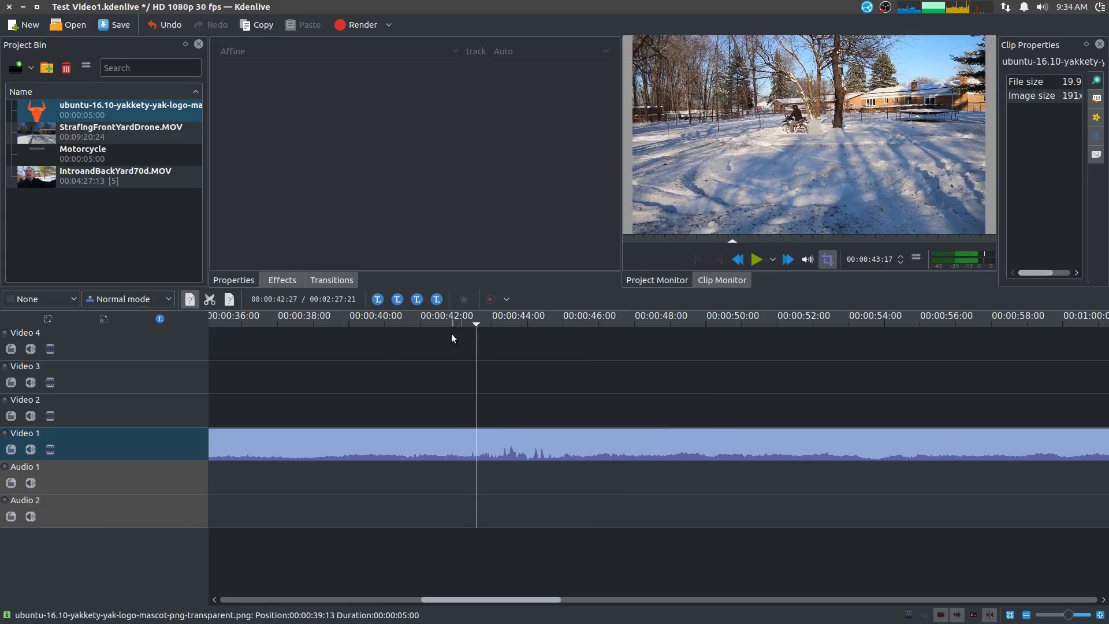
# Cut the long Video 1 clip at about 00:01:00:22 and delete the part after the cut
pyautogui.moveTo(452, 334)
pyautogui.mouseDown()
pyautogui.moveTo(333, 330)
pyautogui.moveTo(458, 331)
pyautogui.mouseUp()
pyautogui.click(1026, 615)
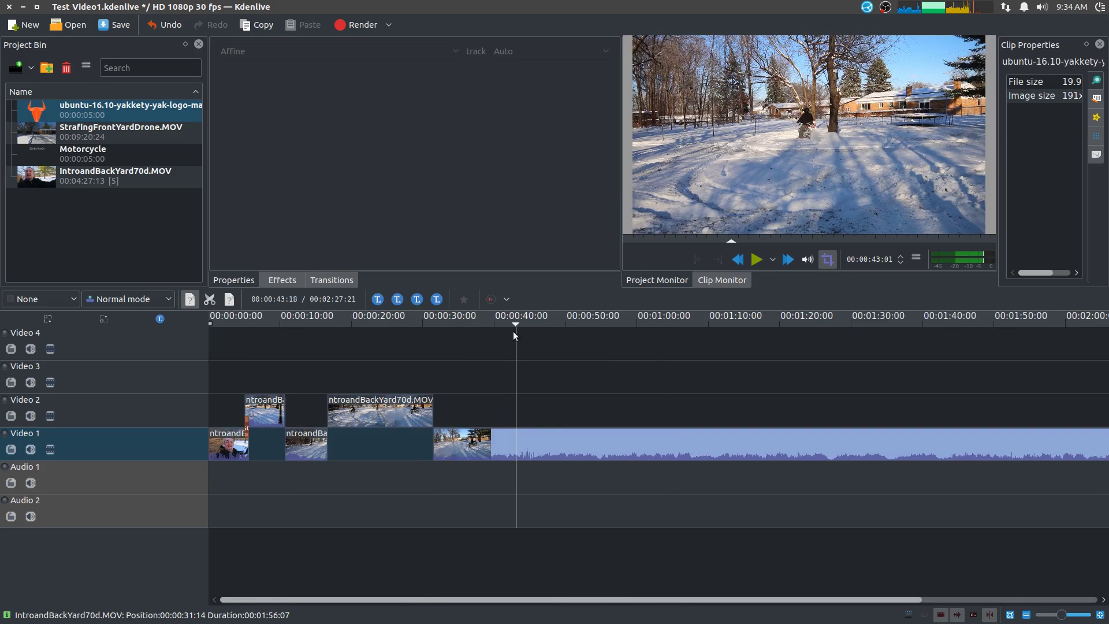
pyautogui.moveTo(542, 324); pyautogui.dragTo(642, 324)
pyautogui.press('x')
pyautogui.click(642, 443)
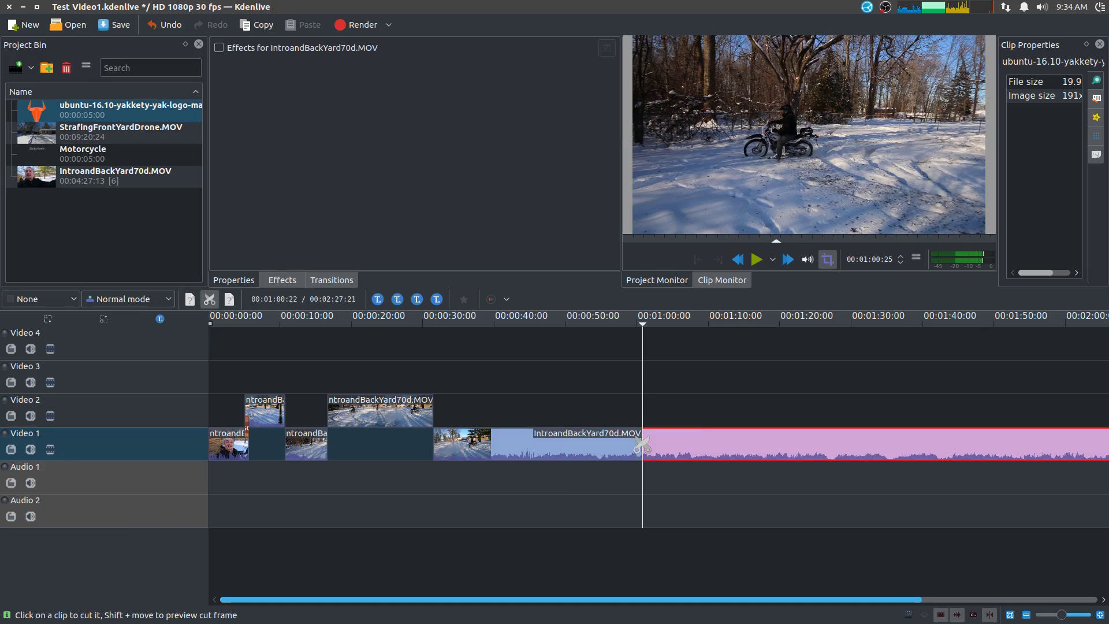
pyautogui.press('s')
pyautogui.press('Delete')
# Add a Fade to Black of 00:00:03:18 at the end of the last Video 1 clip and scrub through it
pyautogui.moveTo(637, 321); pyautogui.dragTo(553, 330)
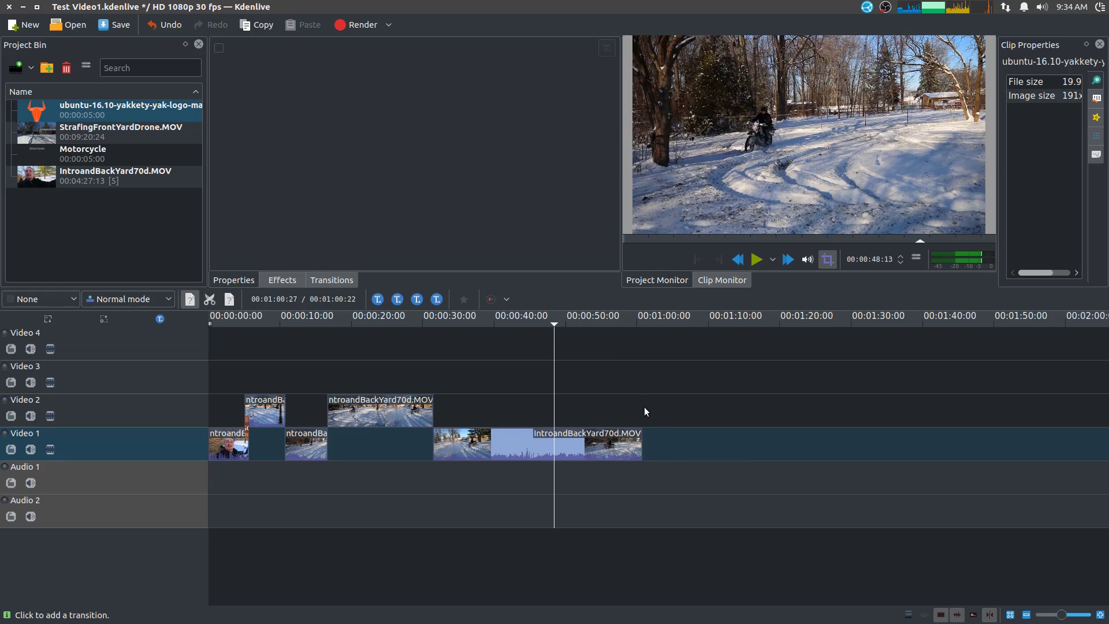
pyautogui.click(758, 260)
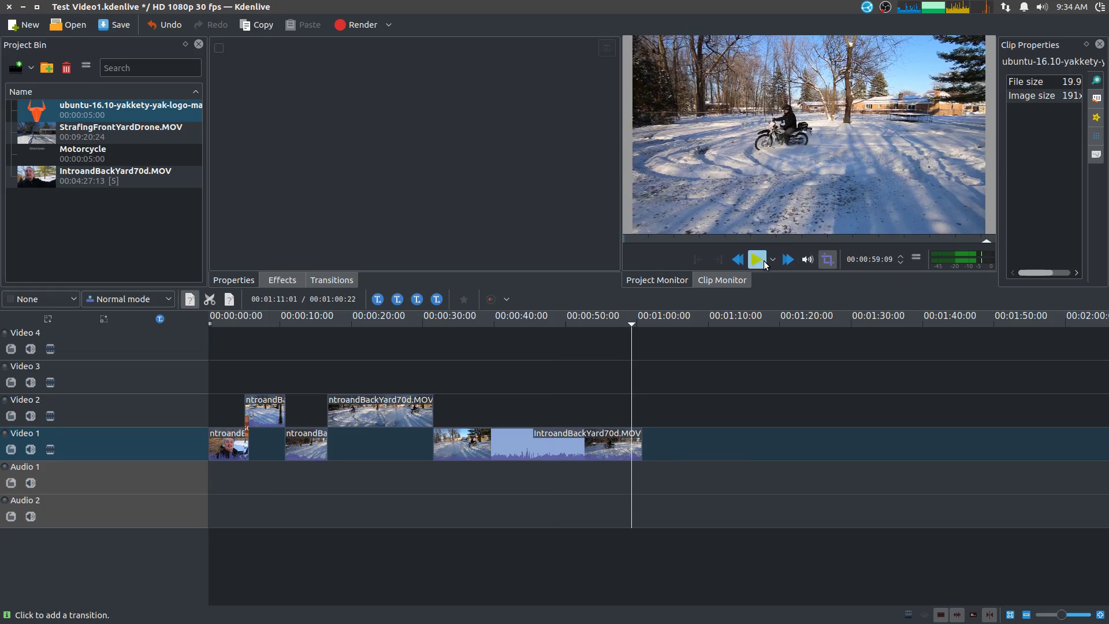
pyautogui.click(642, 432)
pyautogui.moveTo(618, 443); pyautogui.dragTo(616, 443)
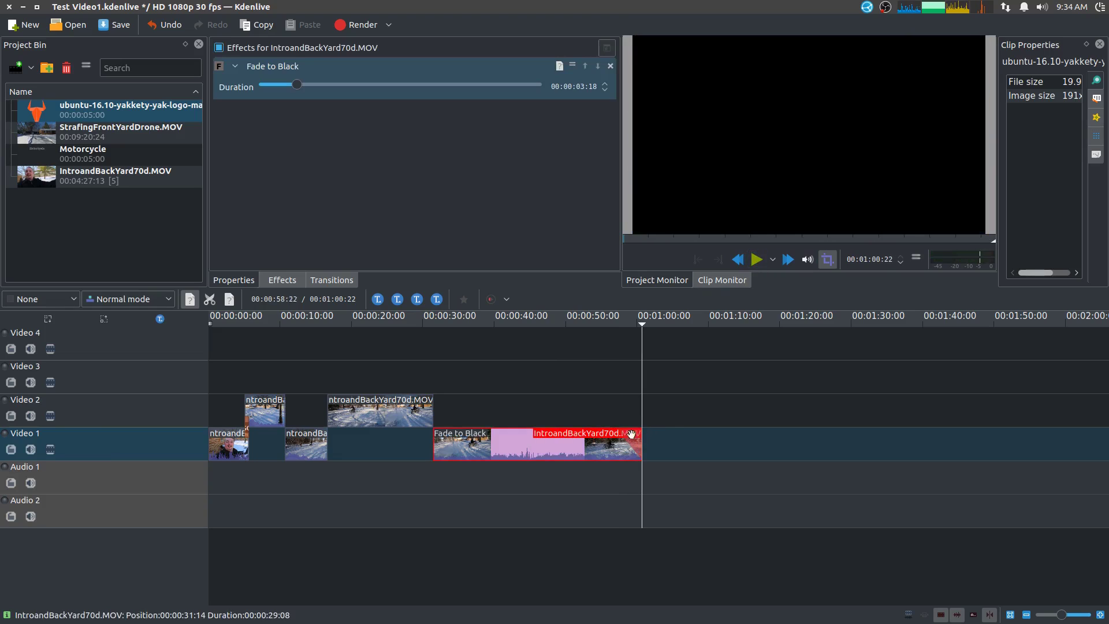
pyautogui.click(639, 334)
pyautogui.moveTo(630, 323)
pyautogui.mouseDown()
pyautogui.moveTo(617, 324)
pyautogui.moveTo(638, 333)
pyautogui.mouseUp()
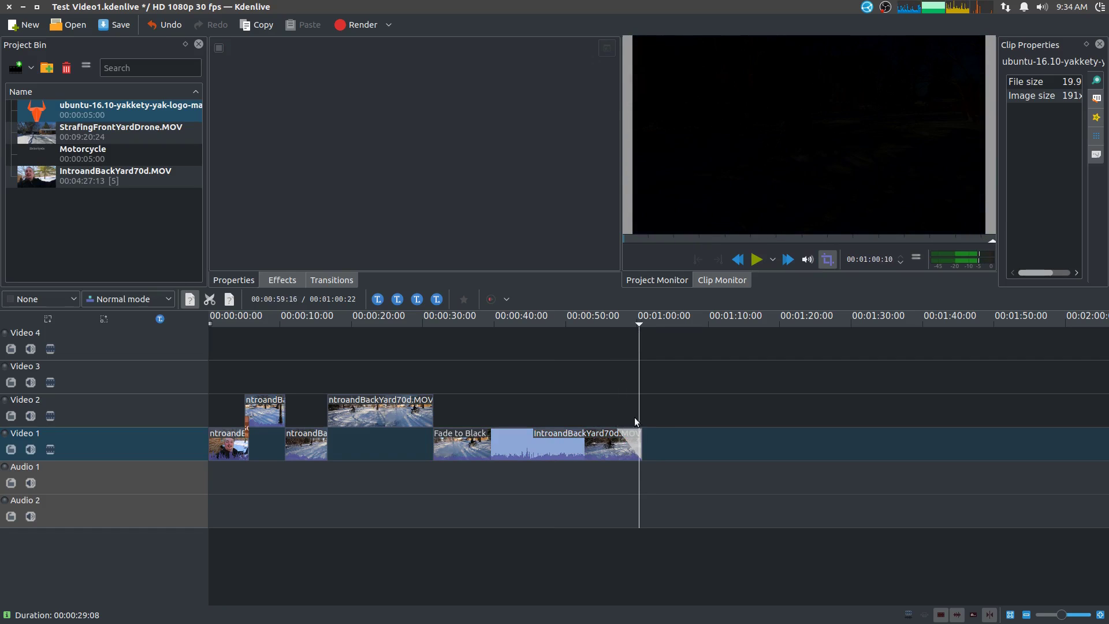
# Lengthen the last Video 1 clip's Fade to Black to 00:00:10:06 and scrub back through the fade
pyautogui.click(639, 434)
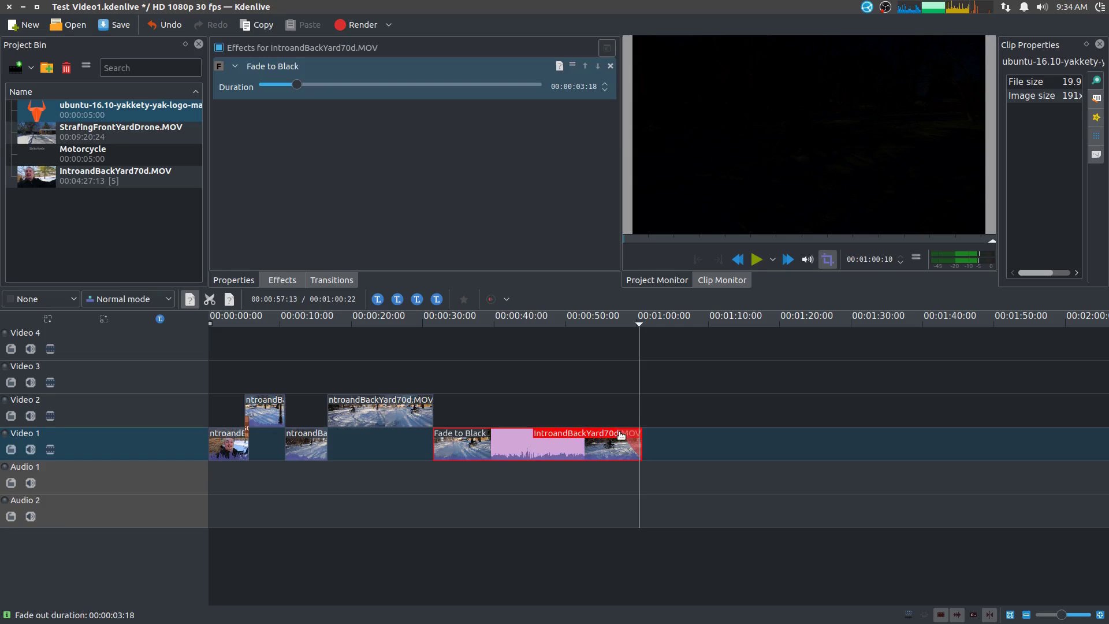
pyautogui.moveTo(640, 435); pyautogui.dragTo(568, 452)
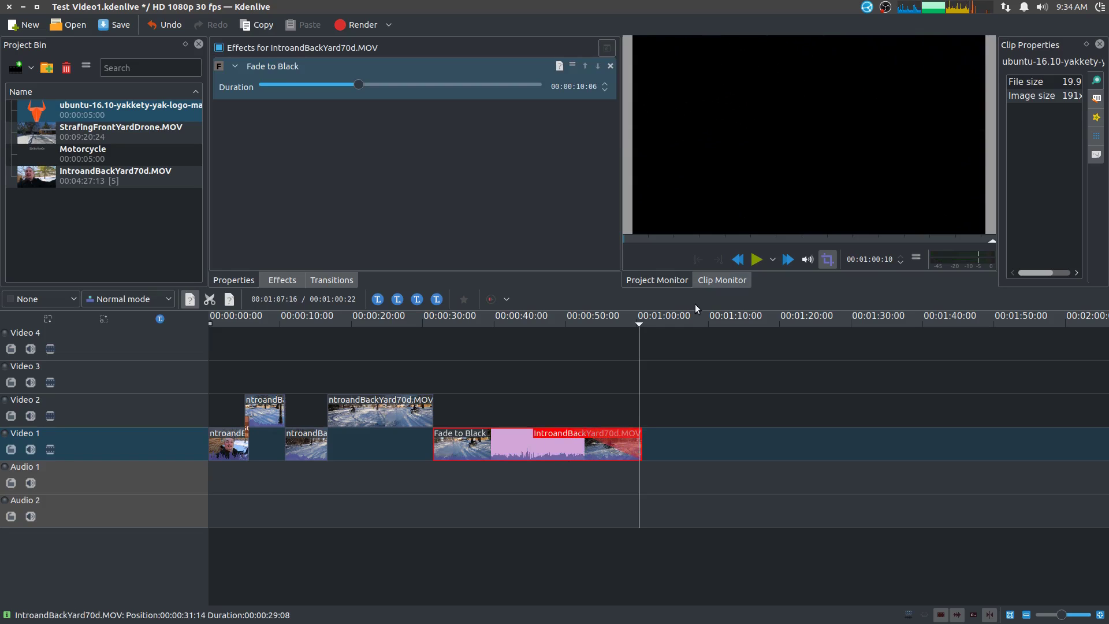
pyautogui.moveTo(637, 325)
pyautogui.mouseDown()
pyautogui.moveTo(567, 332)
pyautogui.moveTo(625, 331)
pyautogui.mouseUp()
pyautogui.click(531, 323)
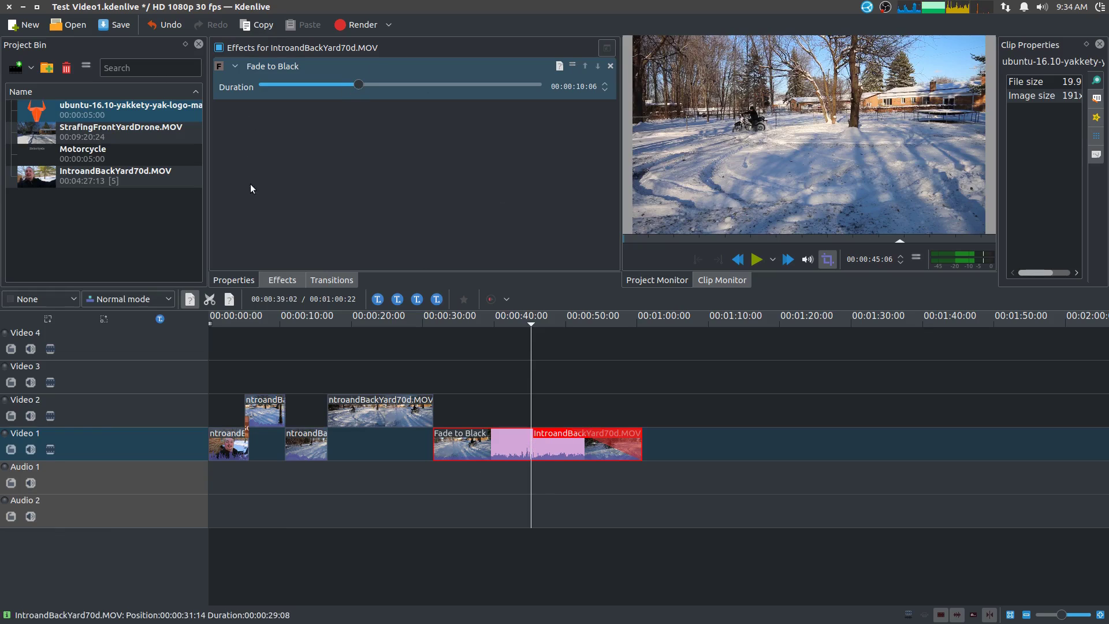
# Shorten the last Video 1 clip's Fade to Black to 00:00:02:17 and review the closing fade near the project's end
pyautogui.moveTo(359, 86); pyautogui.dragTo(290, 99)
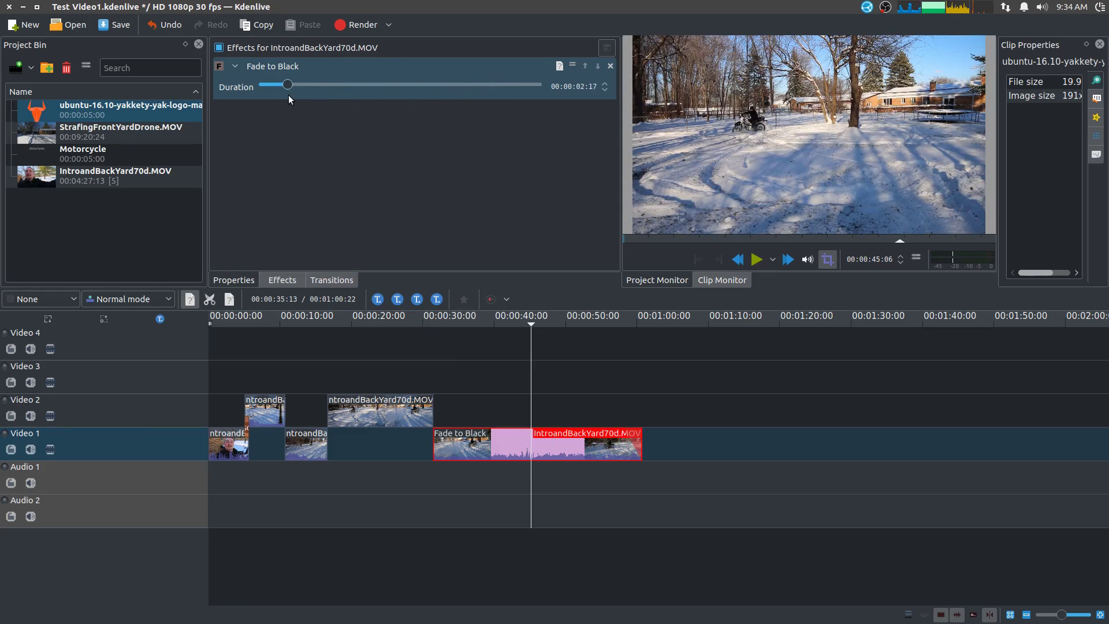
pyautogui.click(620, 323)
pyautogui.click(756, 259)
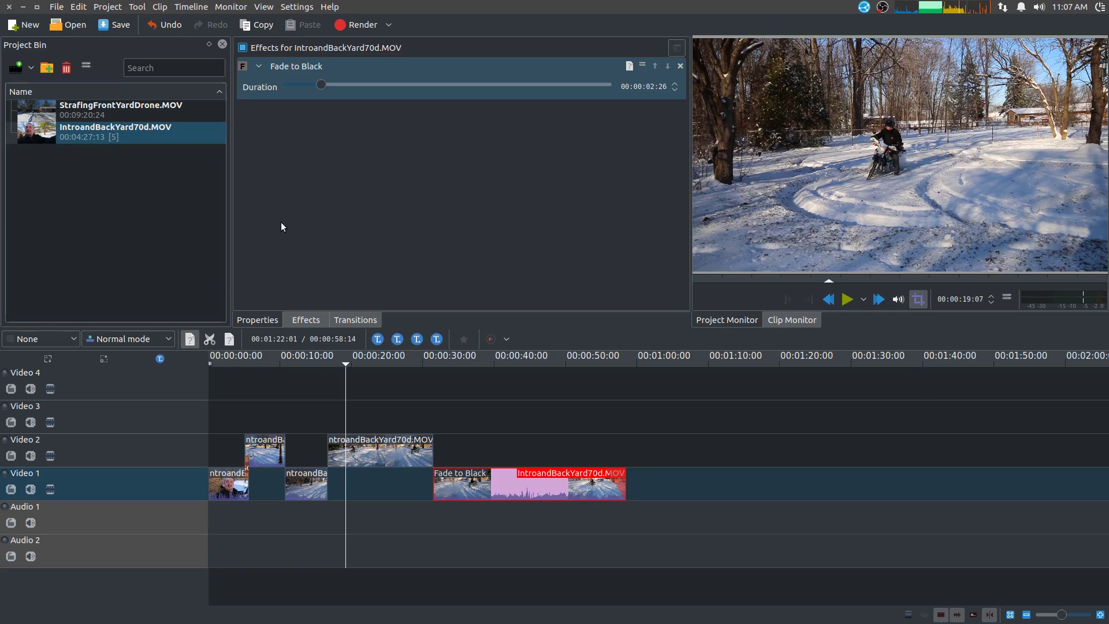
pyautogui.click(609, 368)
pyautogui.click(1035, 12)
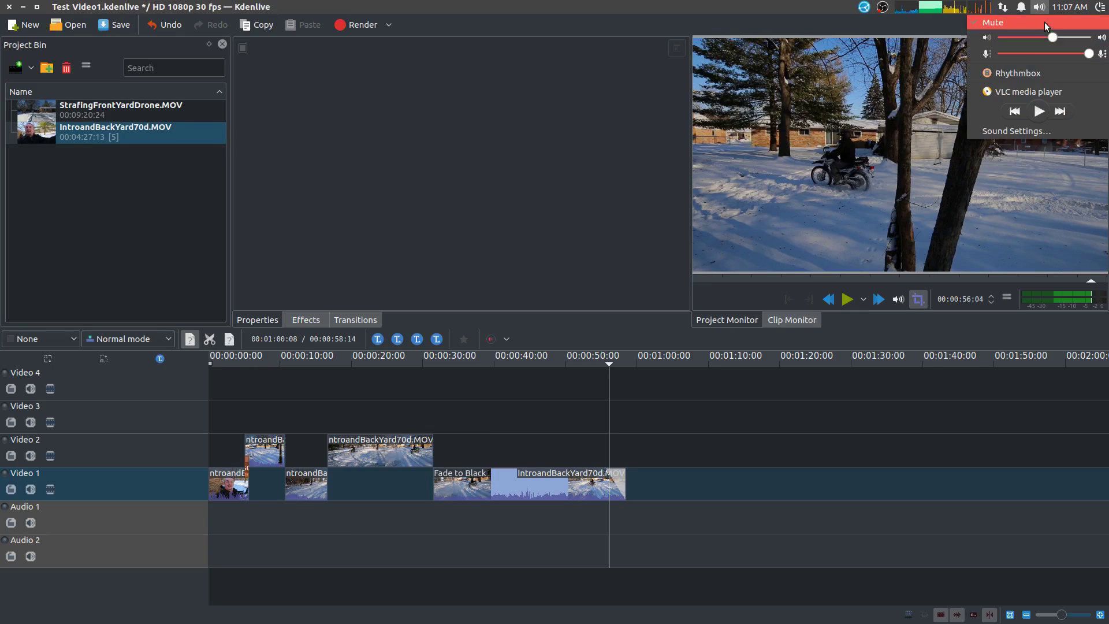
pyautogui.click(566, 407)
pyautogui.moveTo(602, 361)
pyautogui.mouseDown()
pyautogui.moveTo(624, 363)
pyautogui.moveTo(605, 365)
pyautogui.mouseUp()
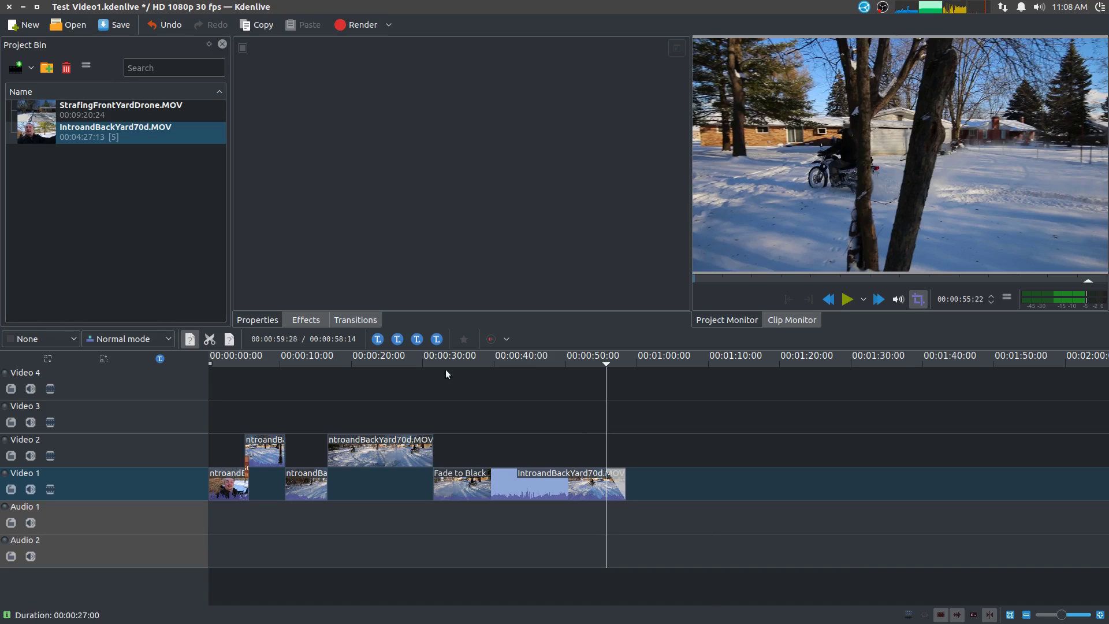
# Set up a project render in the MP4 (H264/AAC) format and show the additional encoding options
pyautogui.click(355, 24)
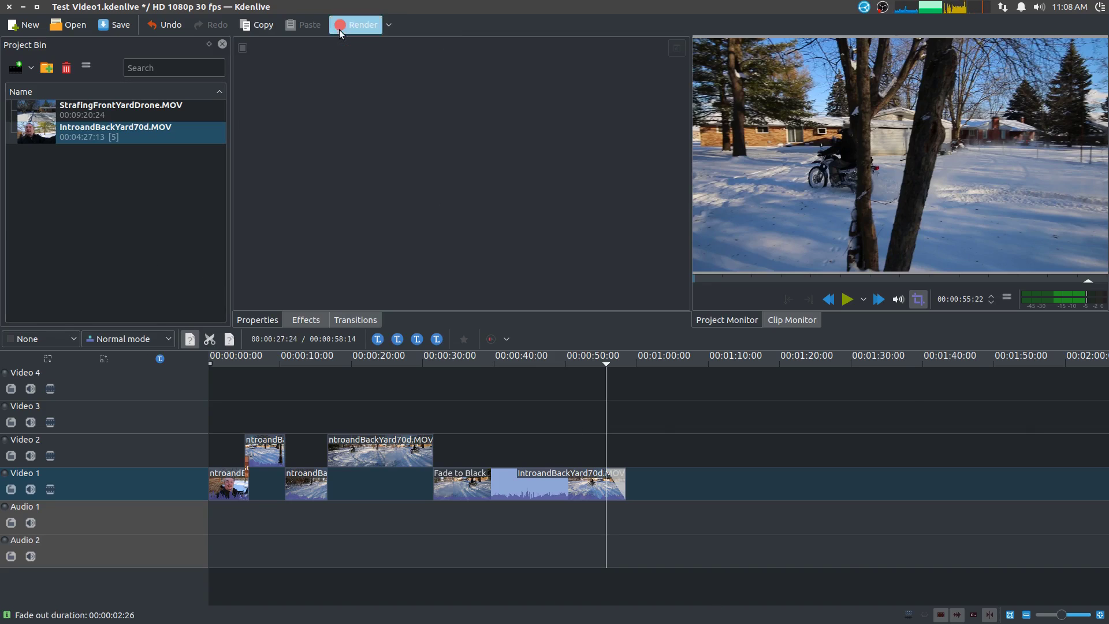
pyautogui.click(75, 338)
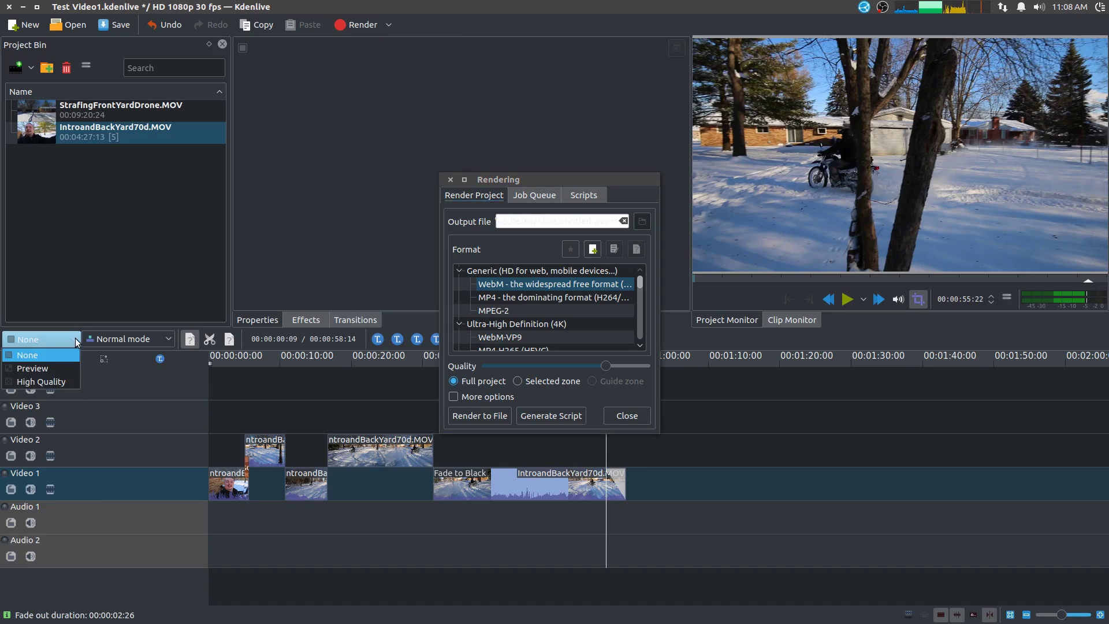
pyautogui.click(41, 355)
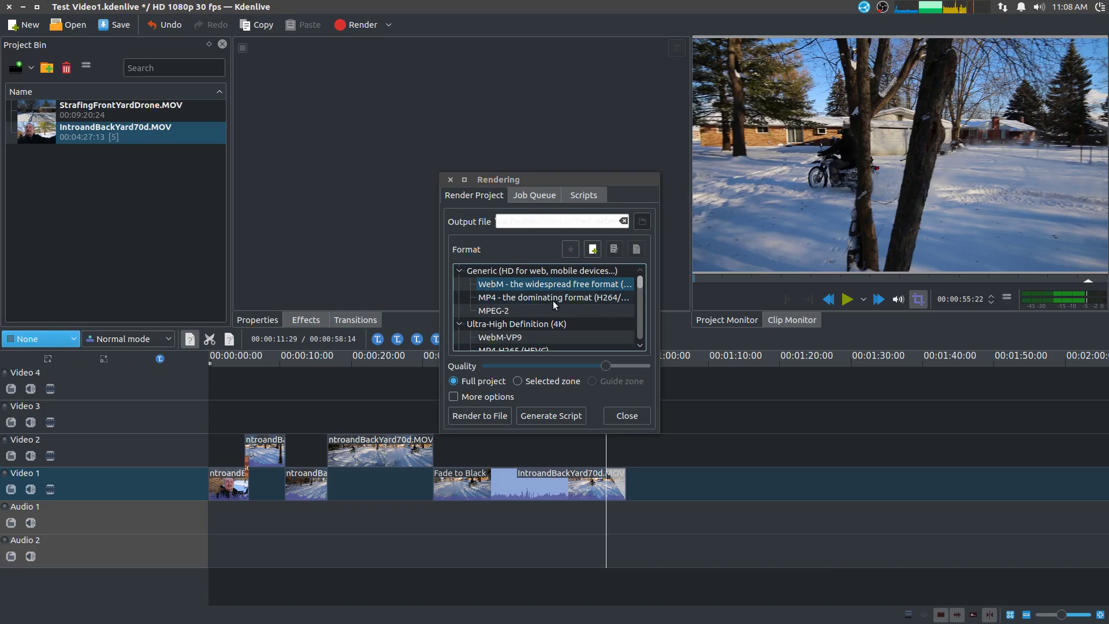
pyautogui.click(521, 298)
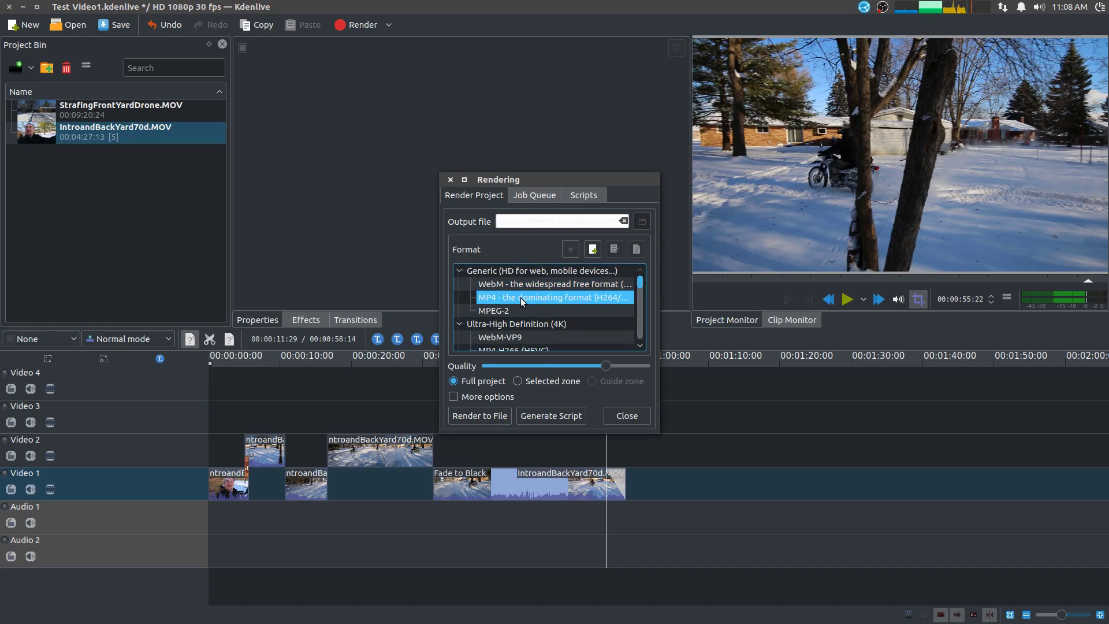
pyautogui.click(490, 398)
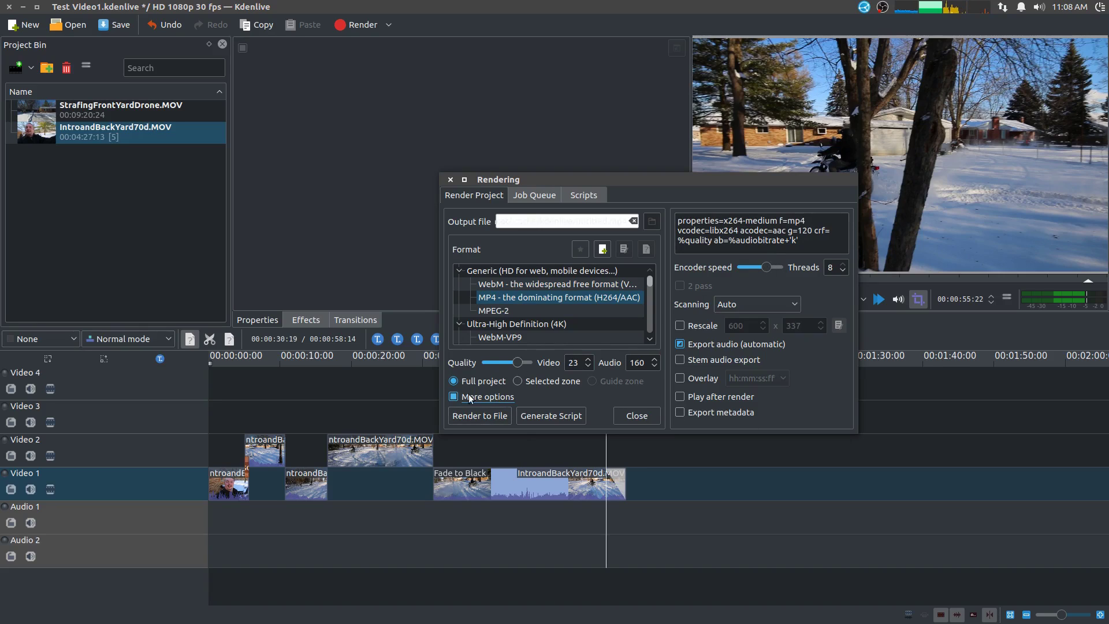
pyautogui.click(842, 269)
pyautogui.moveTo(774, 181); pyautogui.dragTo(737, 136)
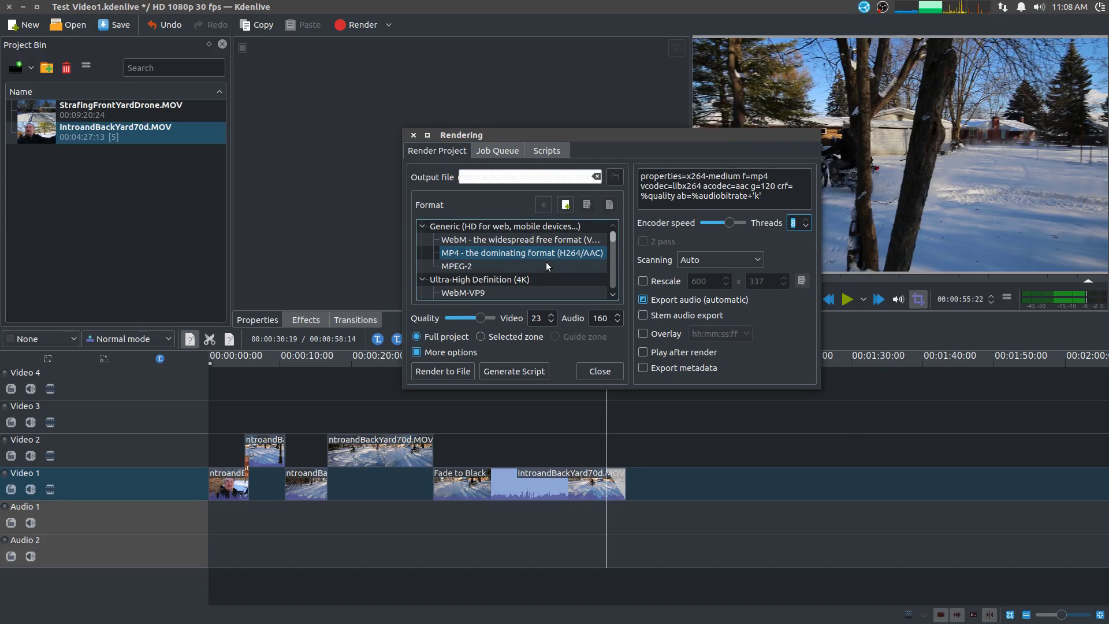
# Rename the render's output file as Test.mp4
pyautogui.click(547, 183)
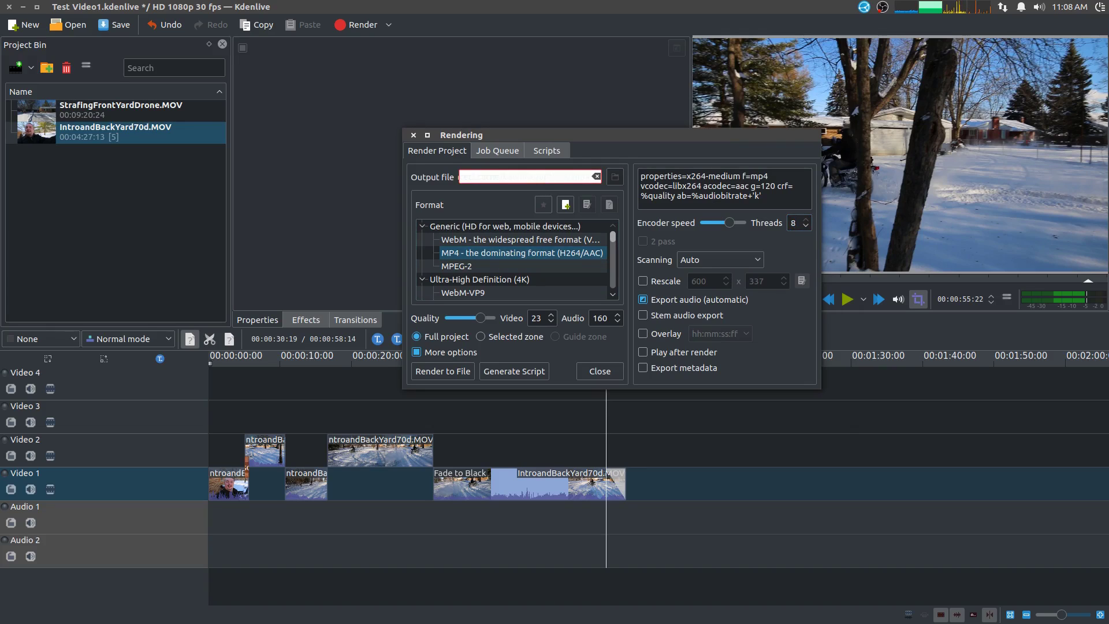
pyautogui.hotkey('ctrl', 'a')
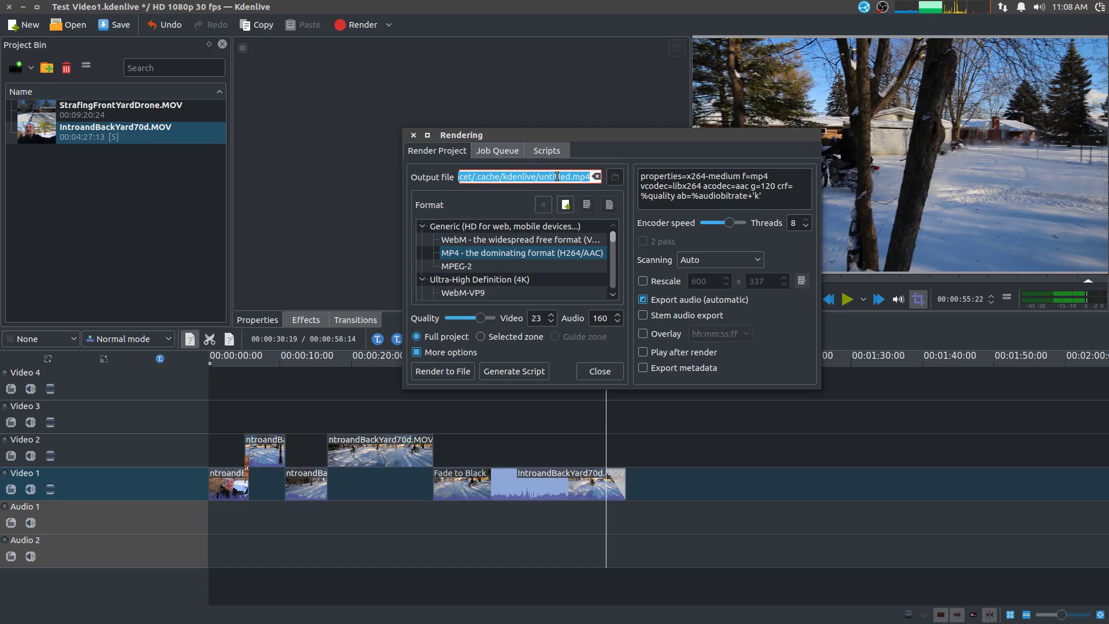
pyautogui.press('BackSpace')
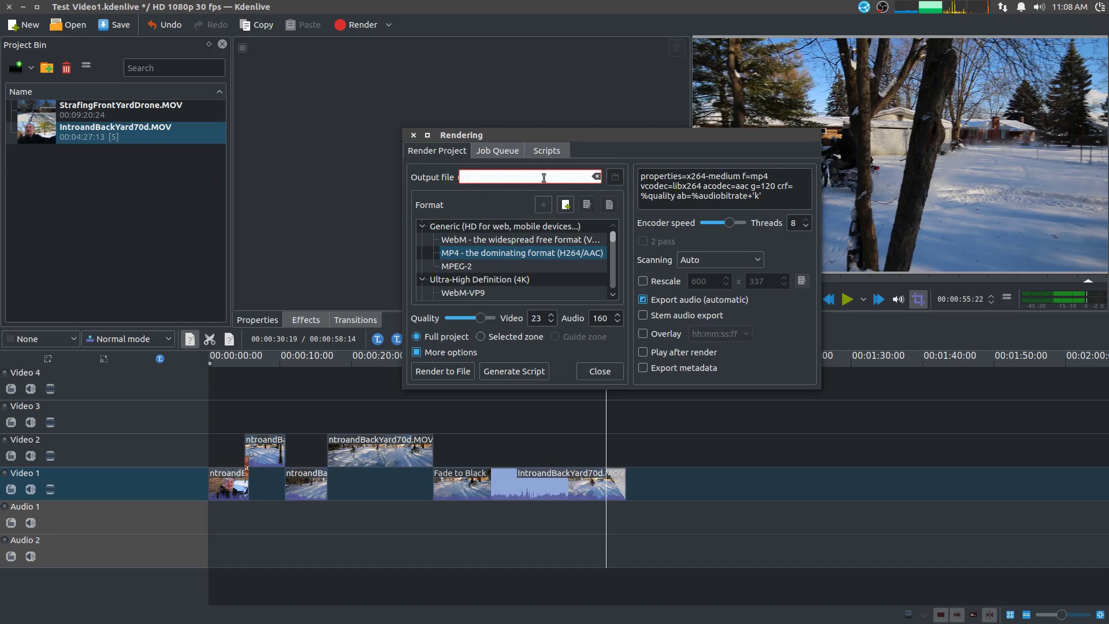
pyautogui.doubleClick(554, 177)
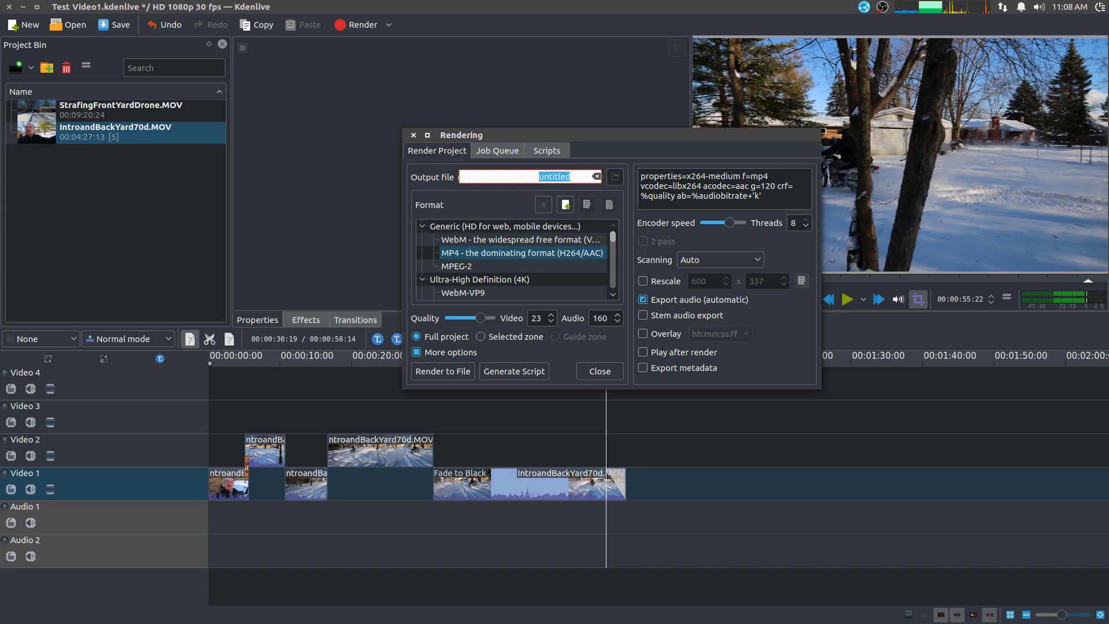
pyautogui.click(554, 177)
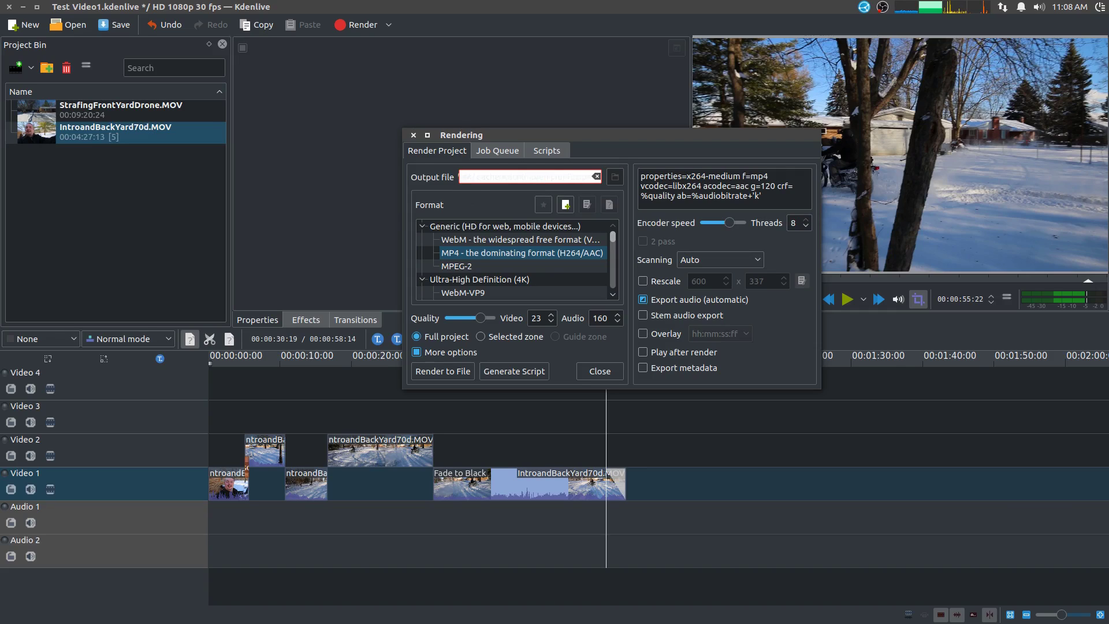
pyautogui.hotkey('ctrl', 'a')
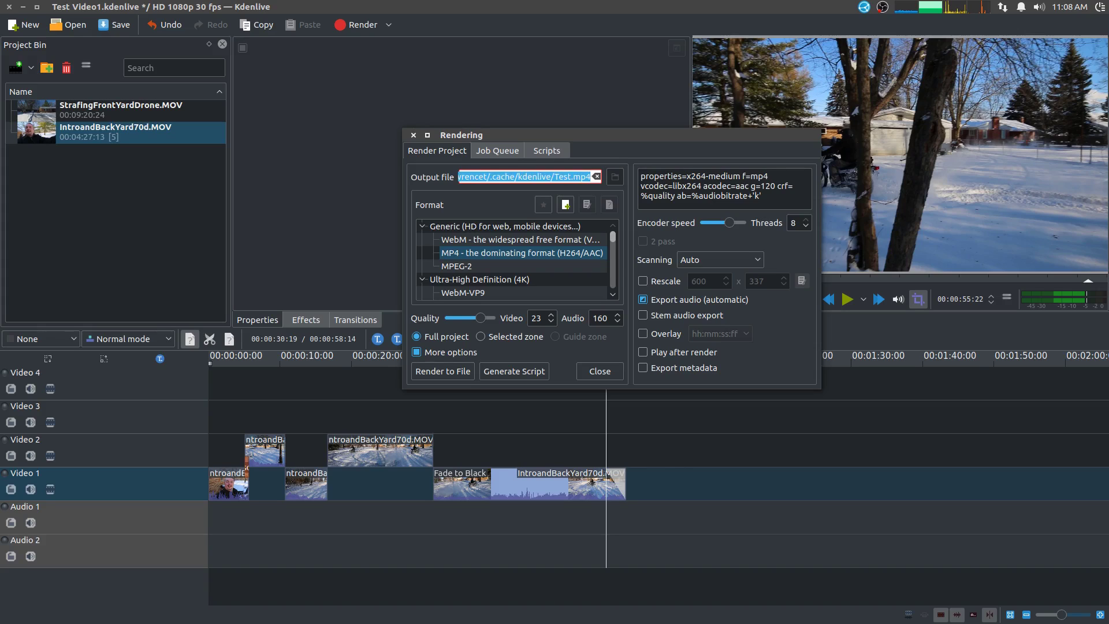
pyautogui.click(514, 155)
pyautogui.click(447, 154)
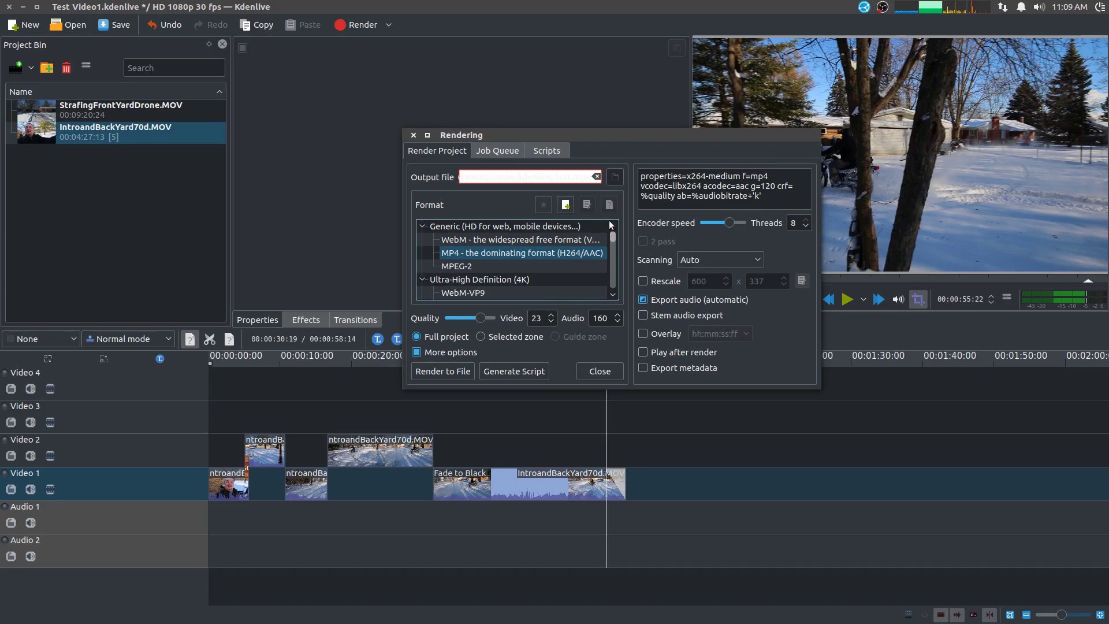
pyautogui.click(613, 240)
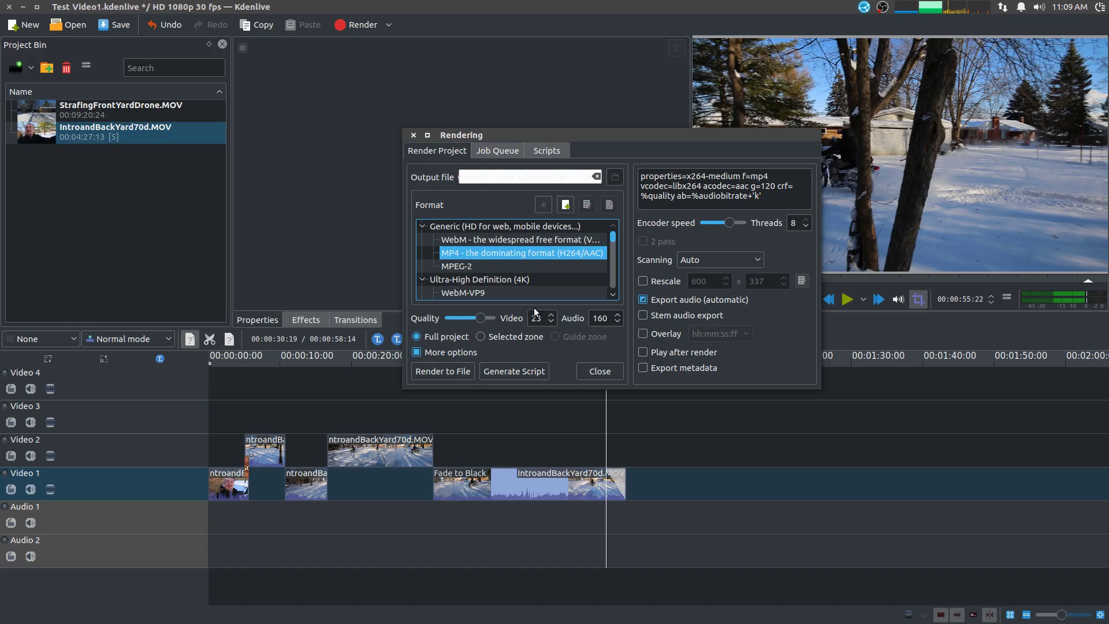
# Render the full project to Test.mp4 and check the processor load in System Monitor while the job runs
pyautogui.click(447, 374)
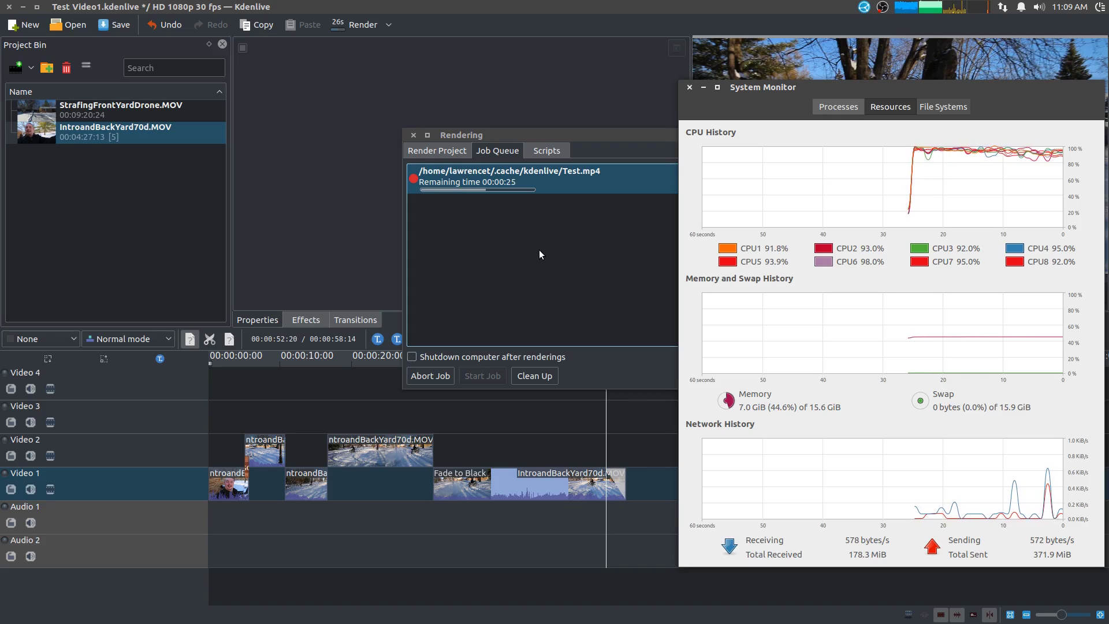
pyautogui.moveTo(970, 95); pyautogui.dragTo(941, 133)
pyautogui.click(794, 145)
pyautogui.click(667, 126)
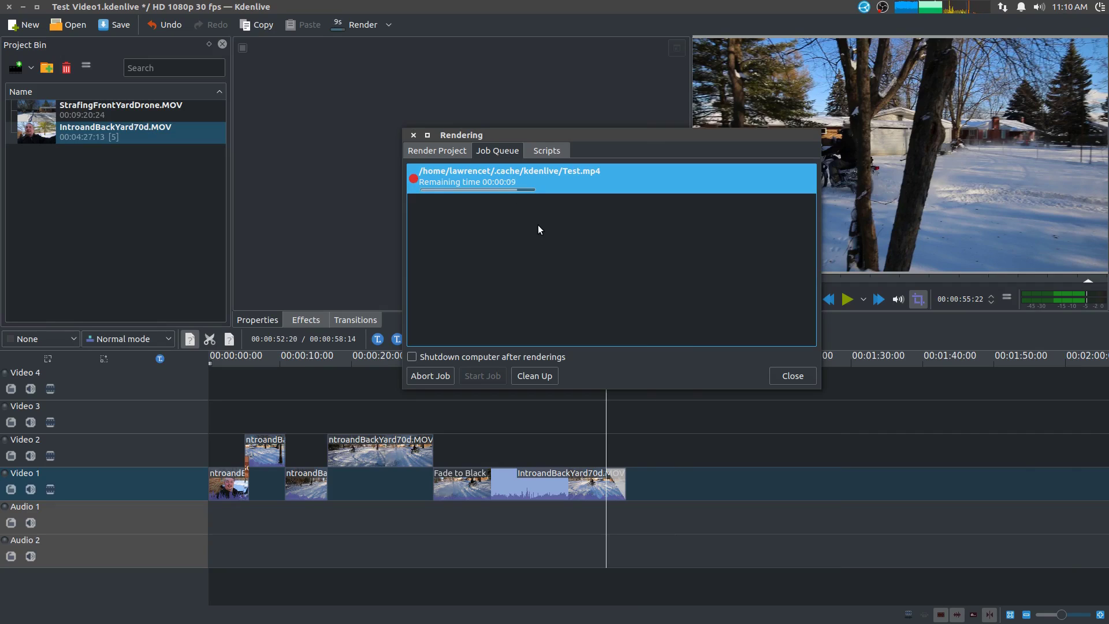
pyautogui.moveTo(646, 134); pyautogui.dragTo(635, 116)
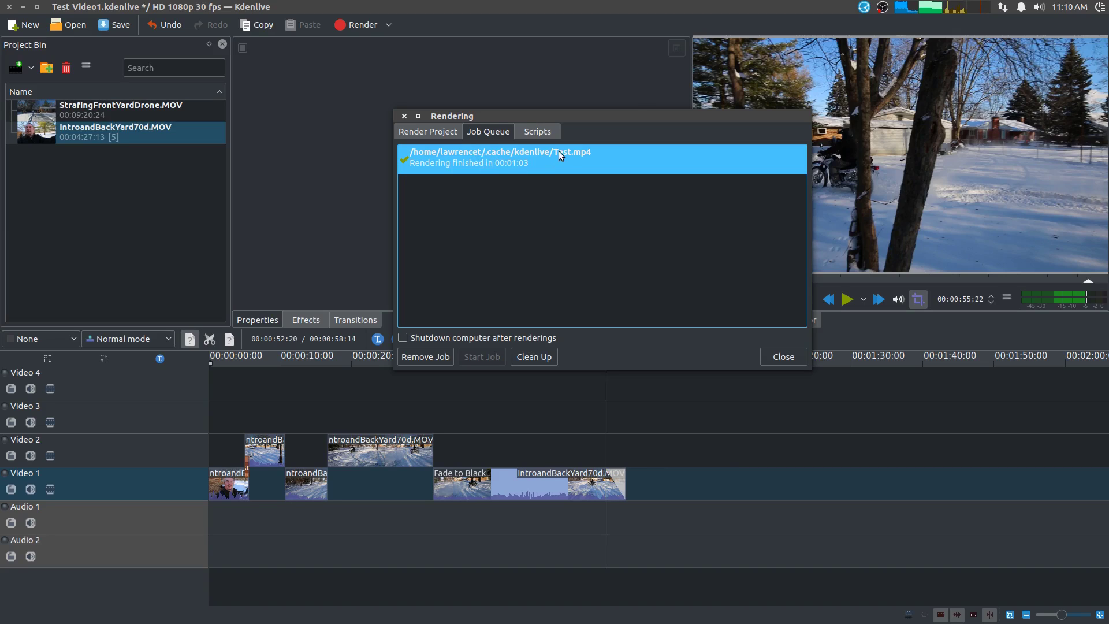
pyautogui.moveTo(631, 114); pyautogui.dragTo(630, 104)
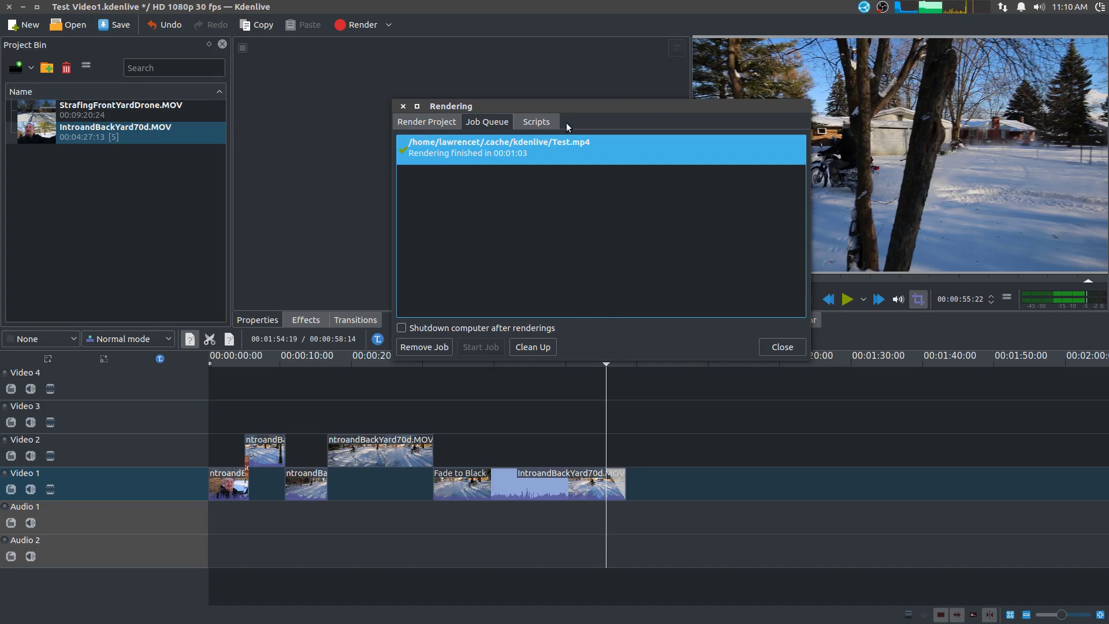
# Enable shutting down the computer after renderings and render the full project to Test.mp4 again
pyautogui.click(439, 122)
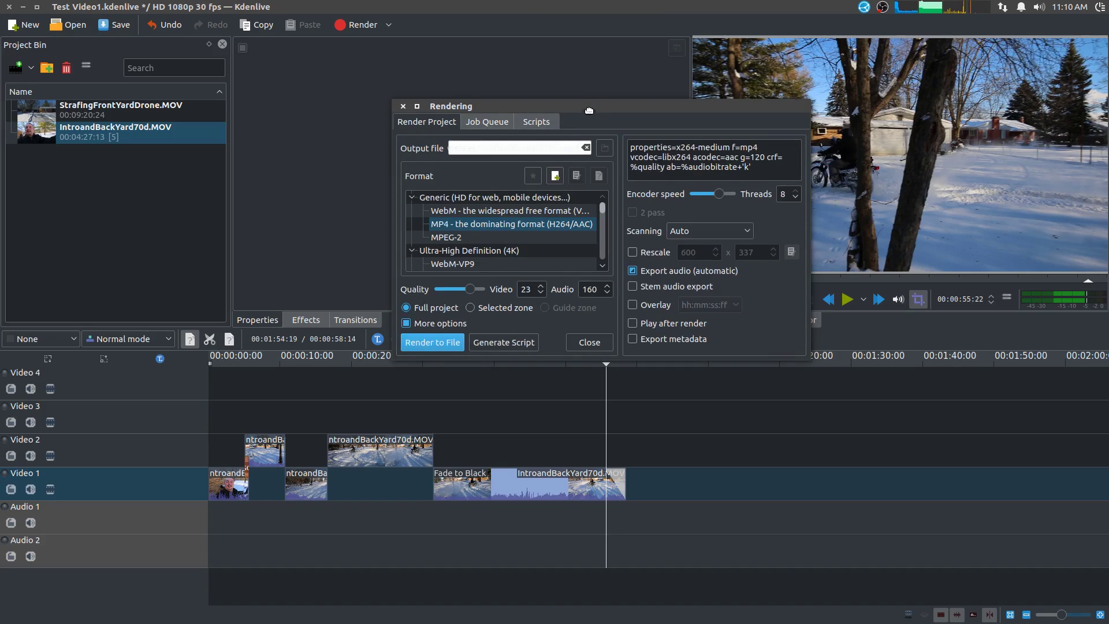
pyautogui.moveTo(589, 109); pyautogui.dragTo(602, 119)
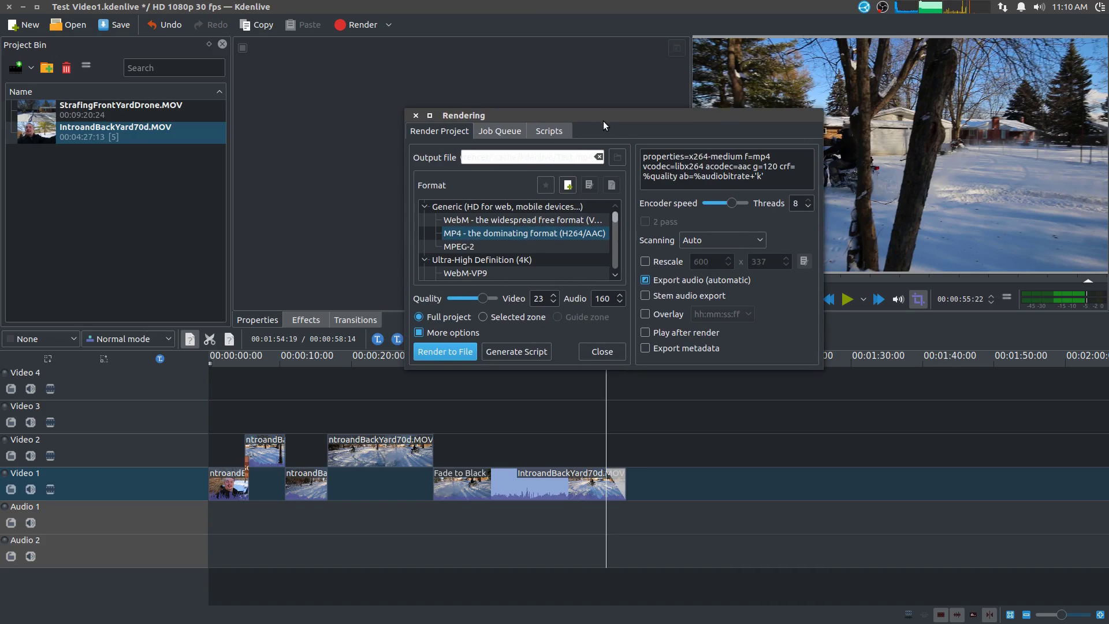
pyautogui.click(482, 131)
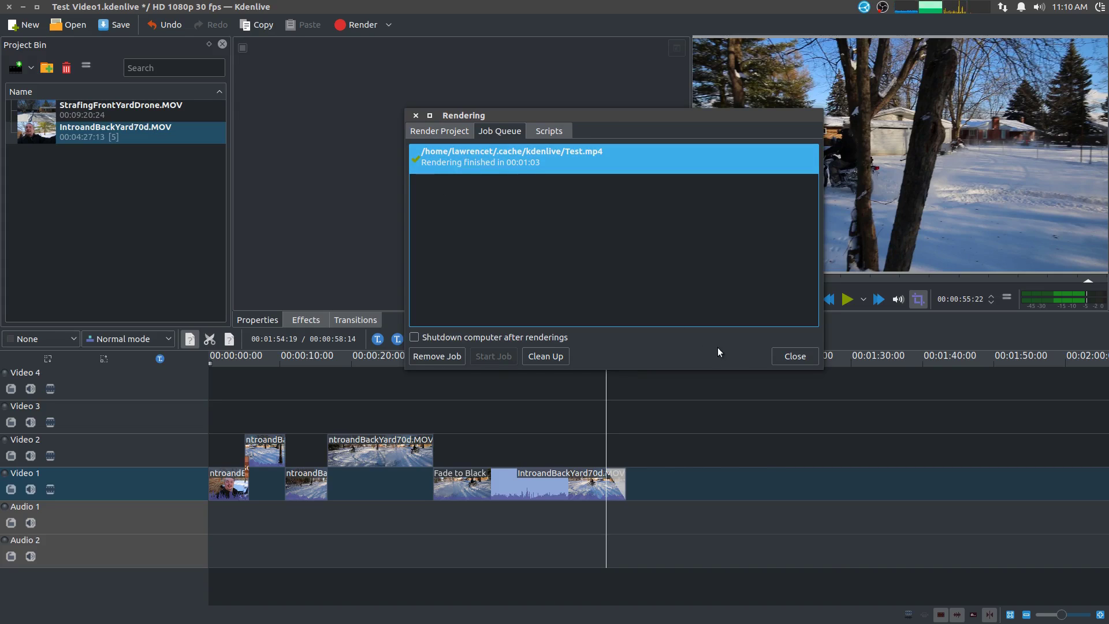
pyautogui.click(414, 338)
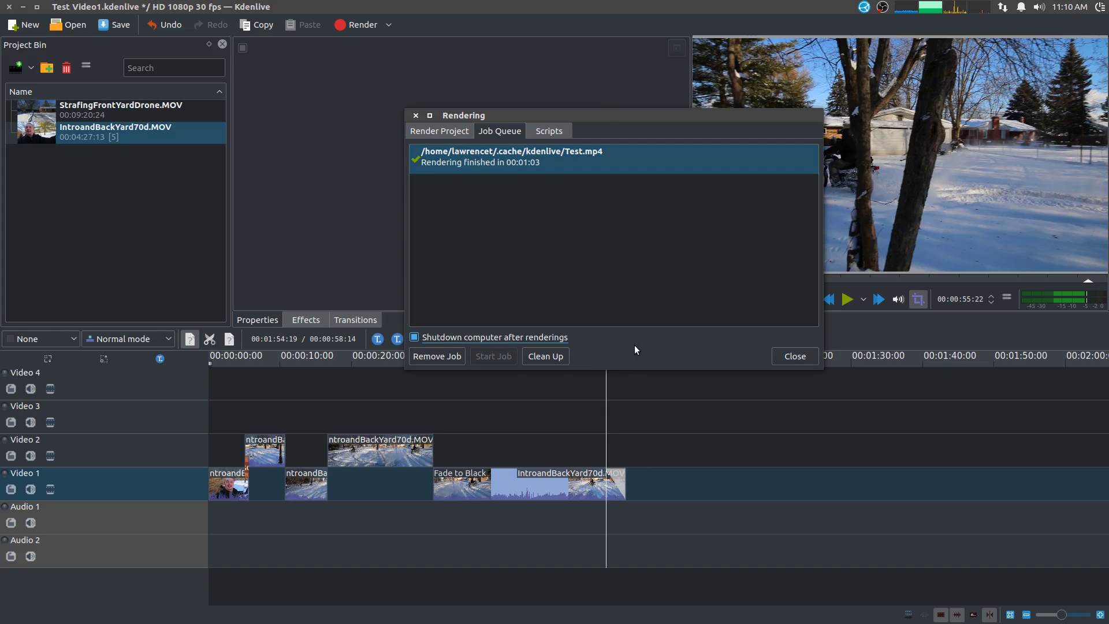
pyautogui.moveTo(613, 125); pyautogui.dragTo(821, 85)
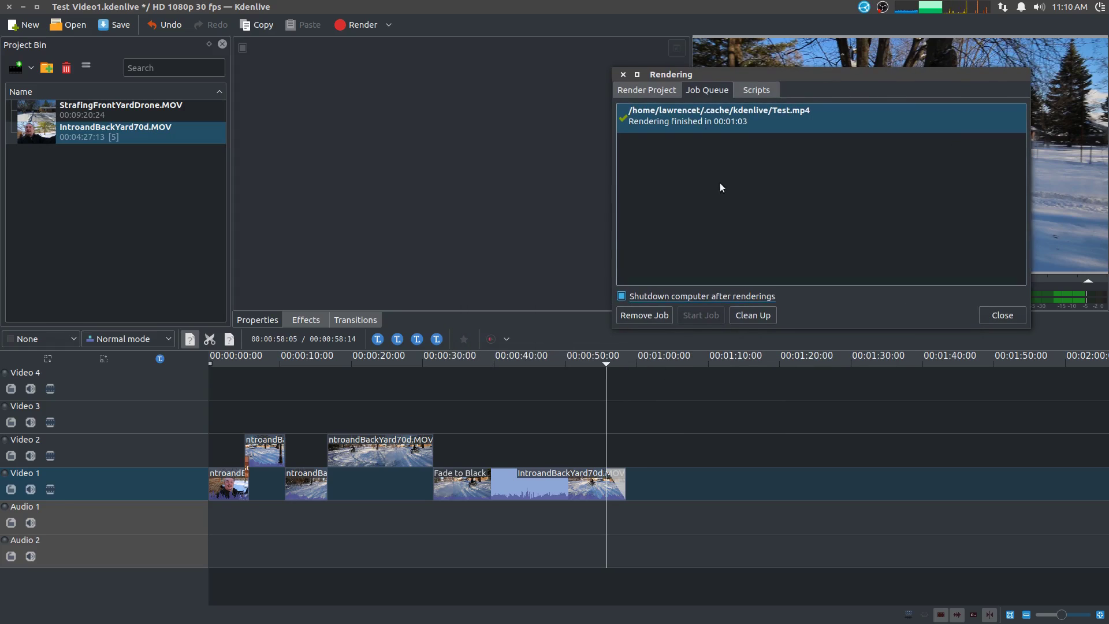
pyautogui.click(667, 93)
pyautogui.click(638, 311)
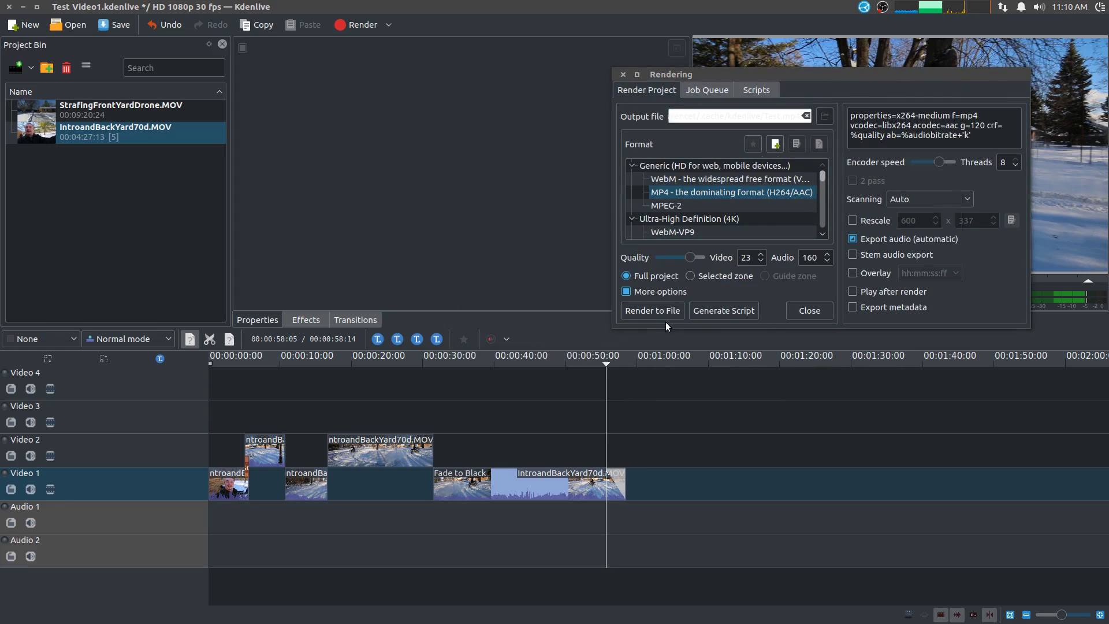
pyautogui.click(931, 227)
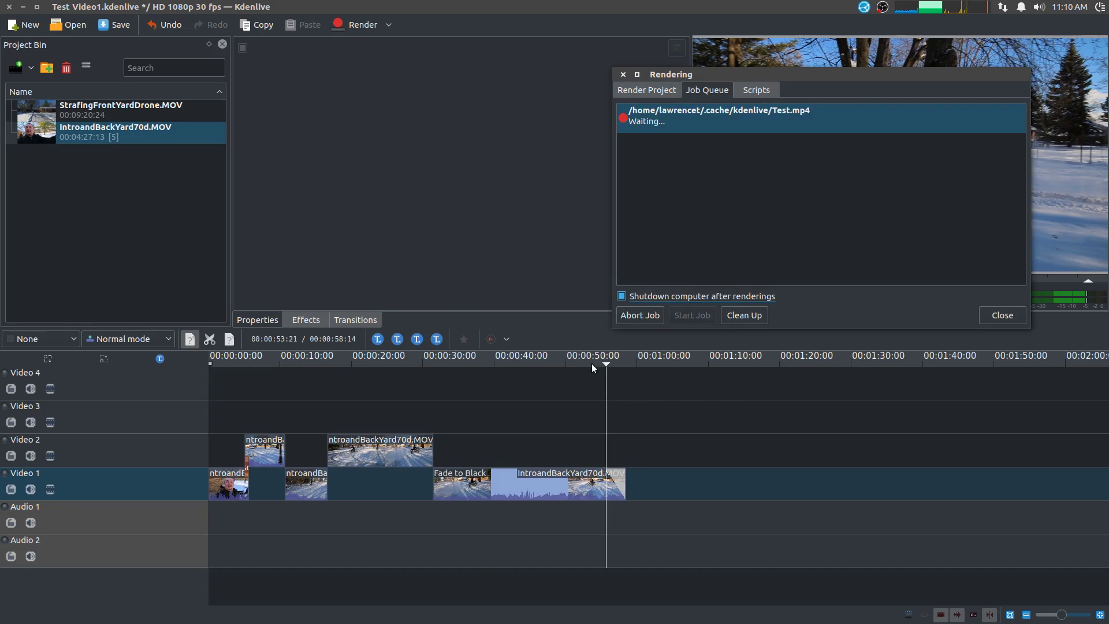
# Scrub the timeline back to about 00:00:42:23 to preview the footage while the render runs
pyautogui.moveTo(885, 75); pyautogui.dragTo(635, 60)
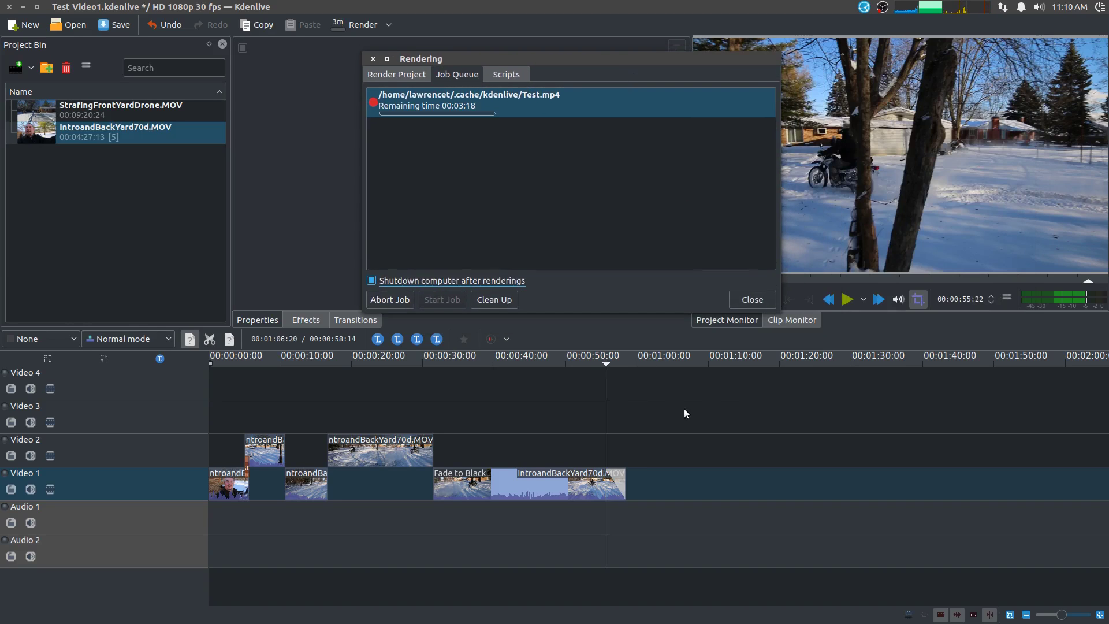
pyautogui.moveTo(579, 363); pyautogui.dragTo(514, 366)
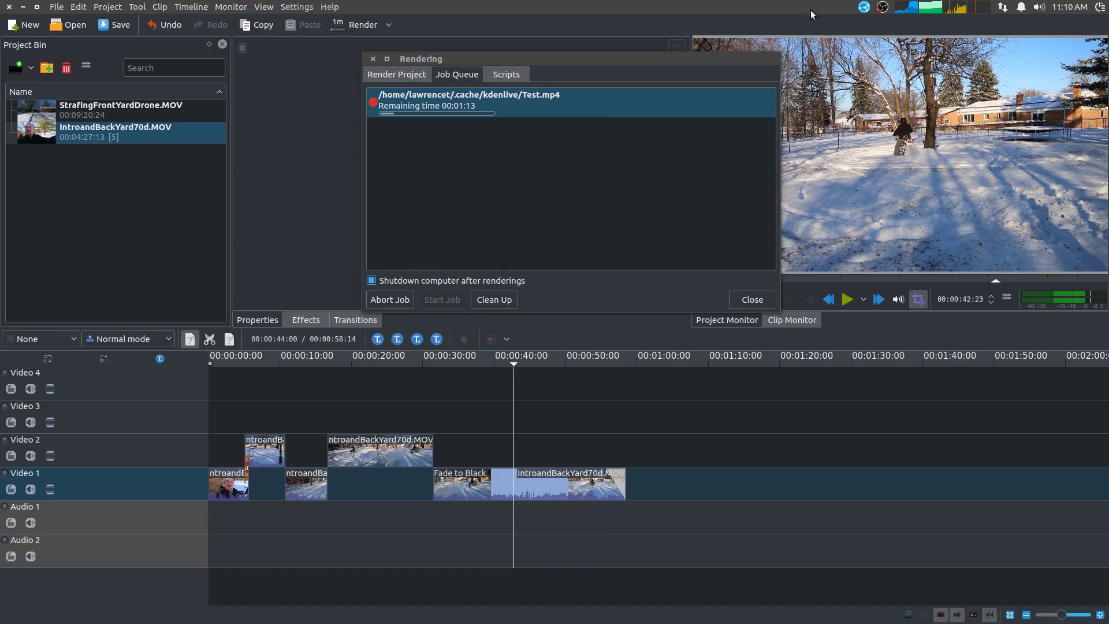
pyautogui.moveTo(616, 58); pyautogui.dragTo(661, 74)
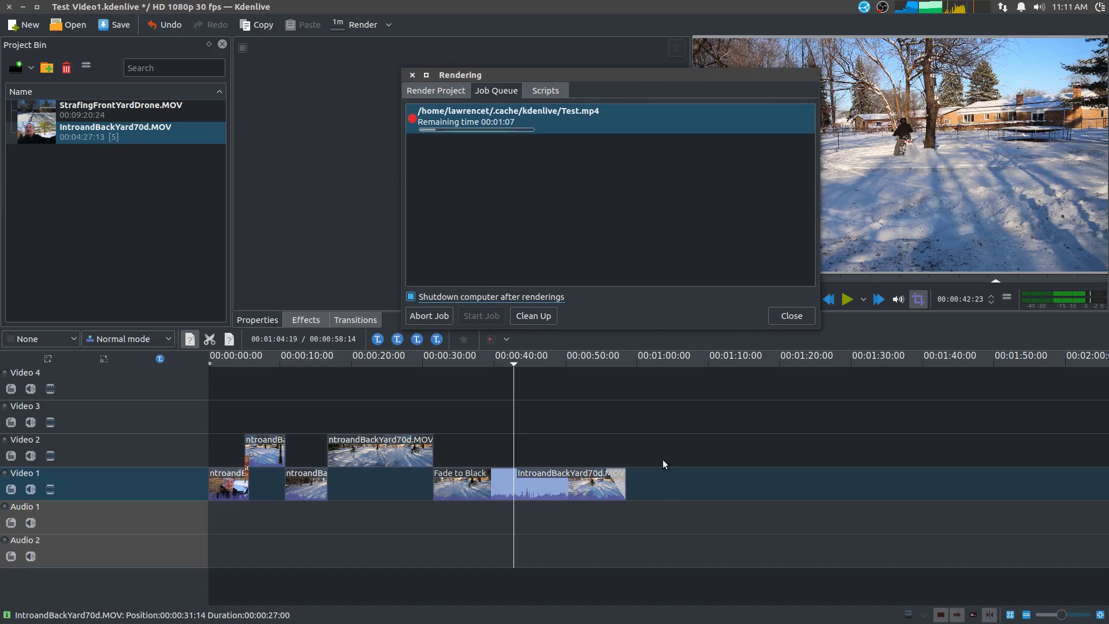
# Disable shutting down the computer after renderings and save the project
pyautogui.click(445, 93)
pyautogui.click(495, 91)
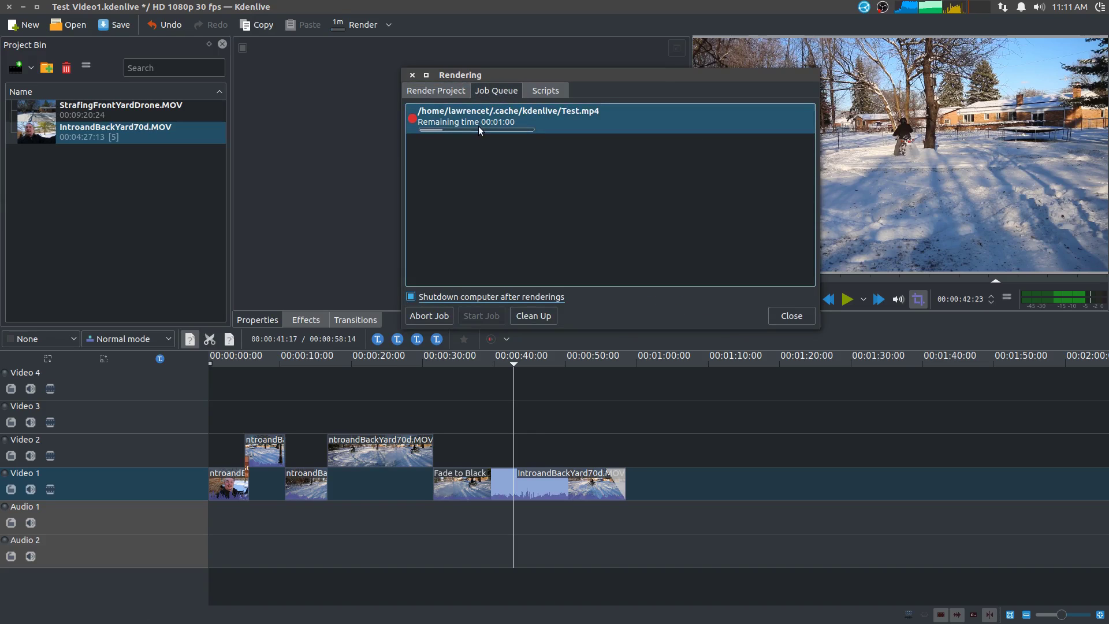
pyautogui.click(411, 297)
pyautogui.click(122, 25)
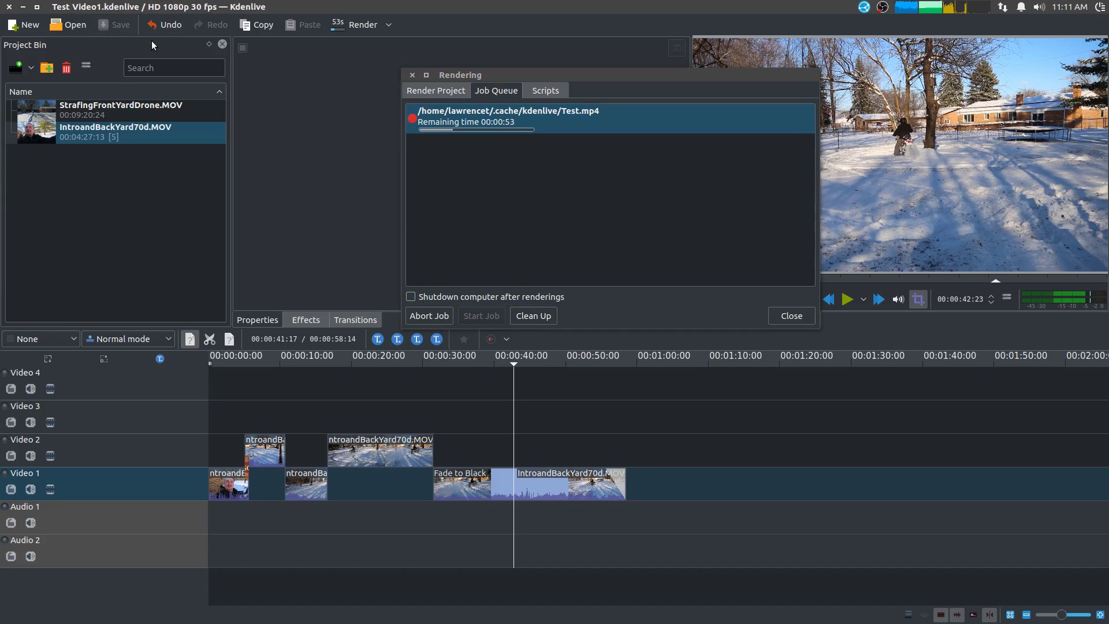
# Review the MP4 render settings and check the progress of the Test.mp4 render job
pyautogui.click(434, 90)
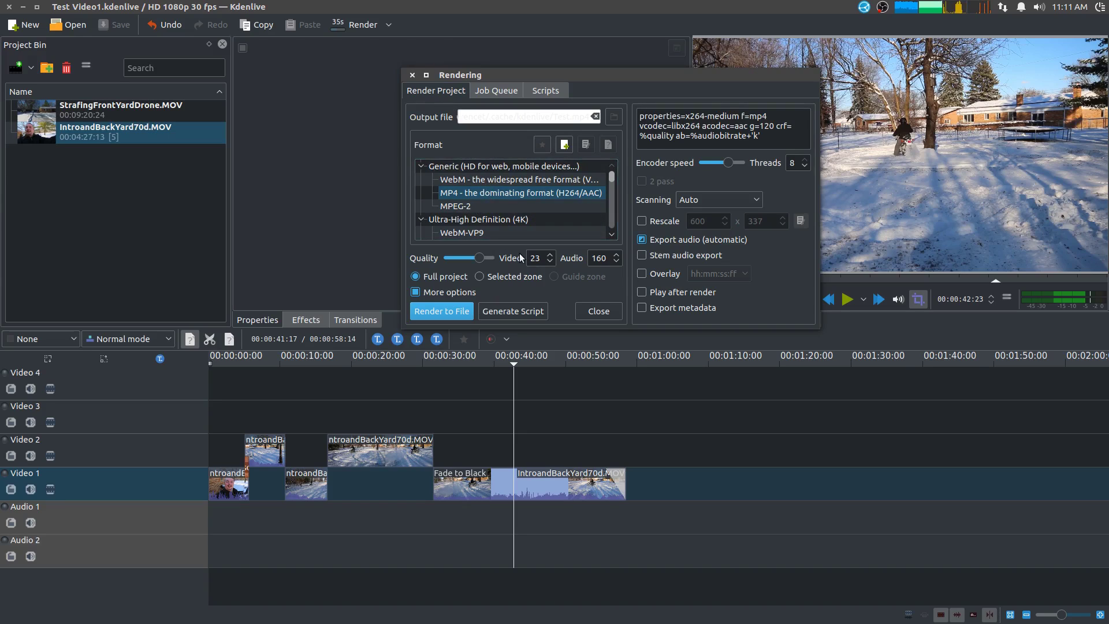
pyautogui.click(504, 90)
pyautogui.click(442, 91)
pyautogui.click(486, 92)
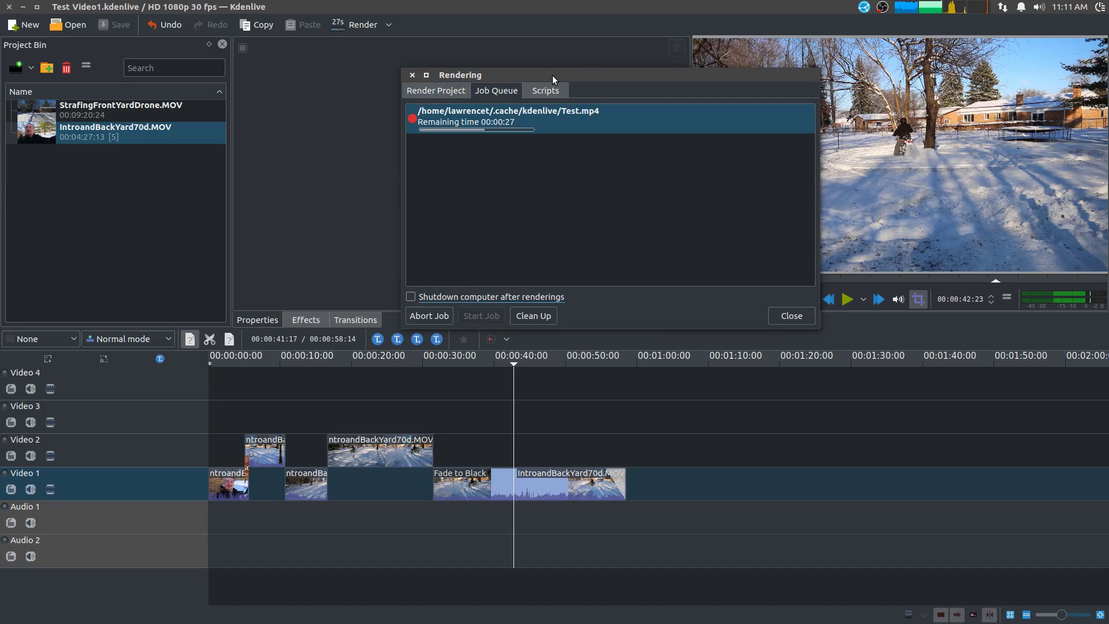
pyautogui.moveTo(528, 76); pyautogui.dragTo(536, 87)
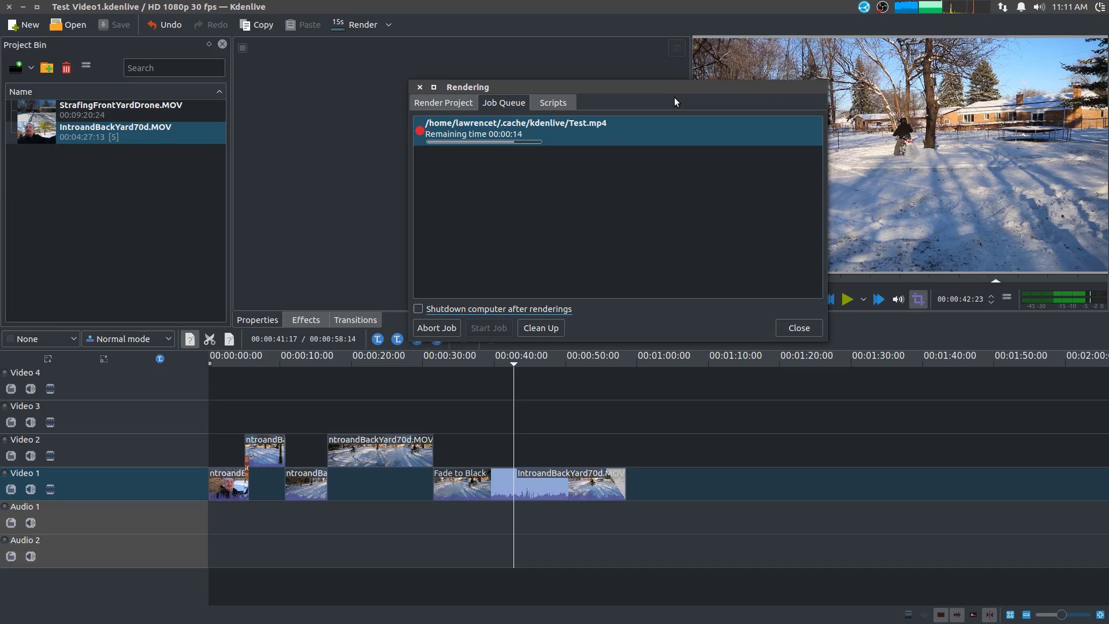
pyautogui.moveTo(674, 98); pyautogui.dragTo(597, 104)
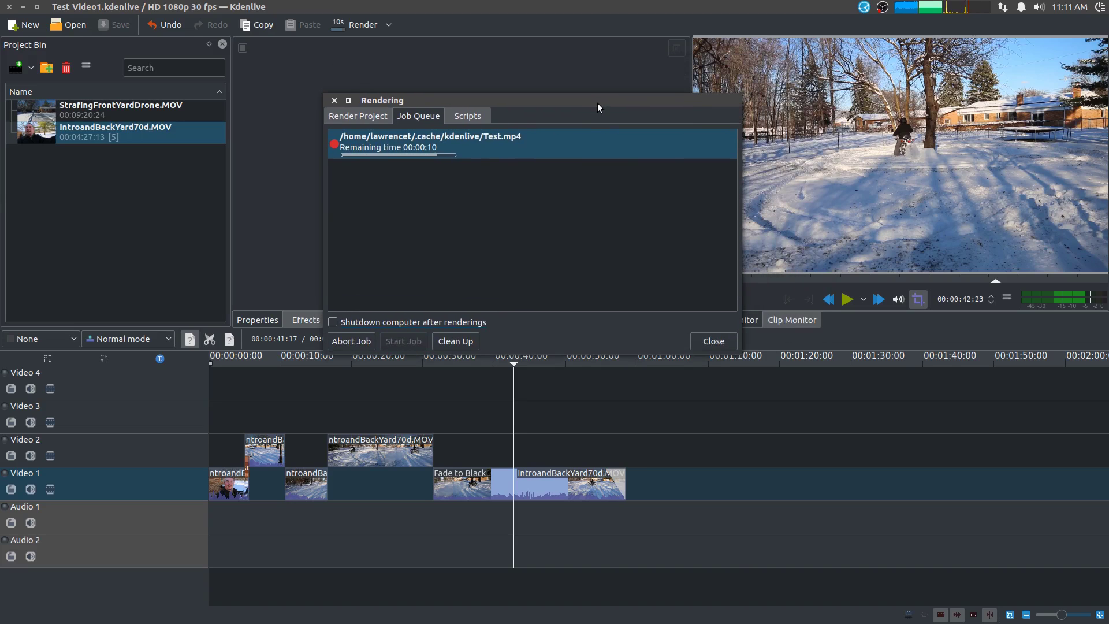